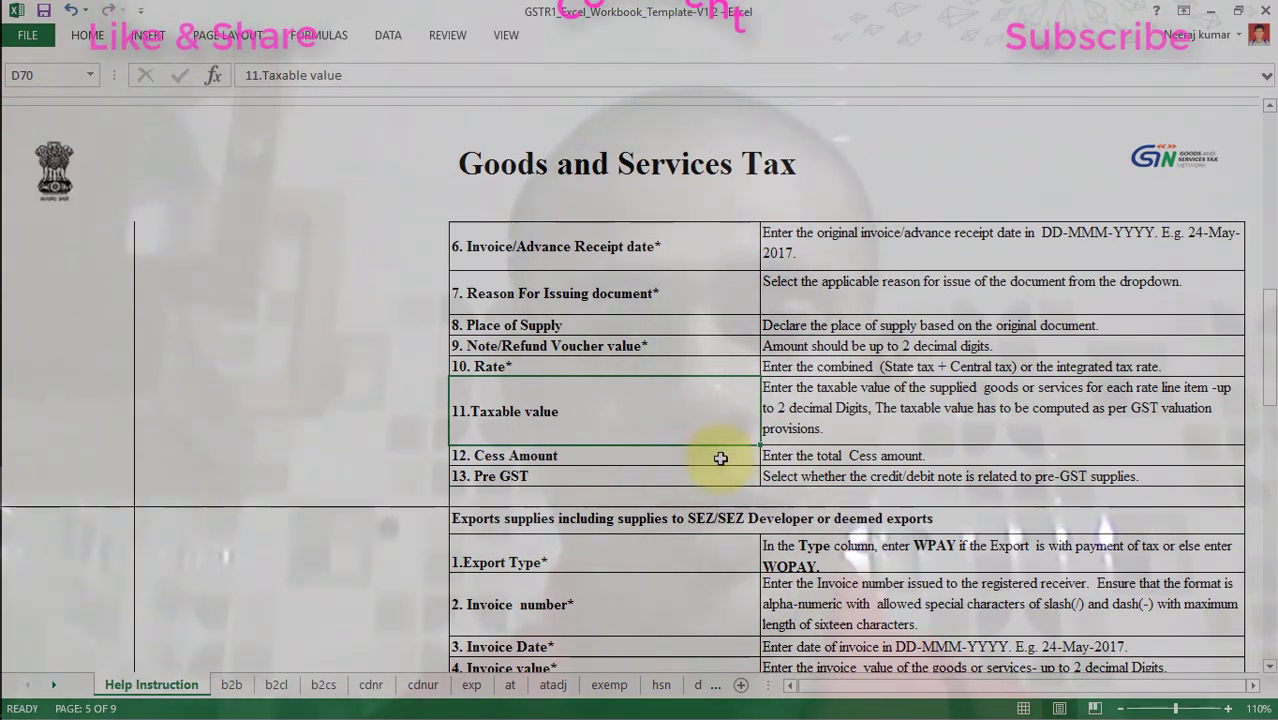
Review the help instructions for the Cess Amount and Pre GST fields of the credit/debit note section.
{"action": "left_click", "coordinate": [813, 459]}
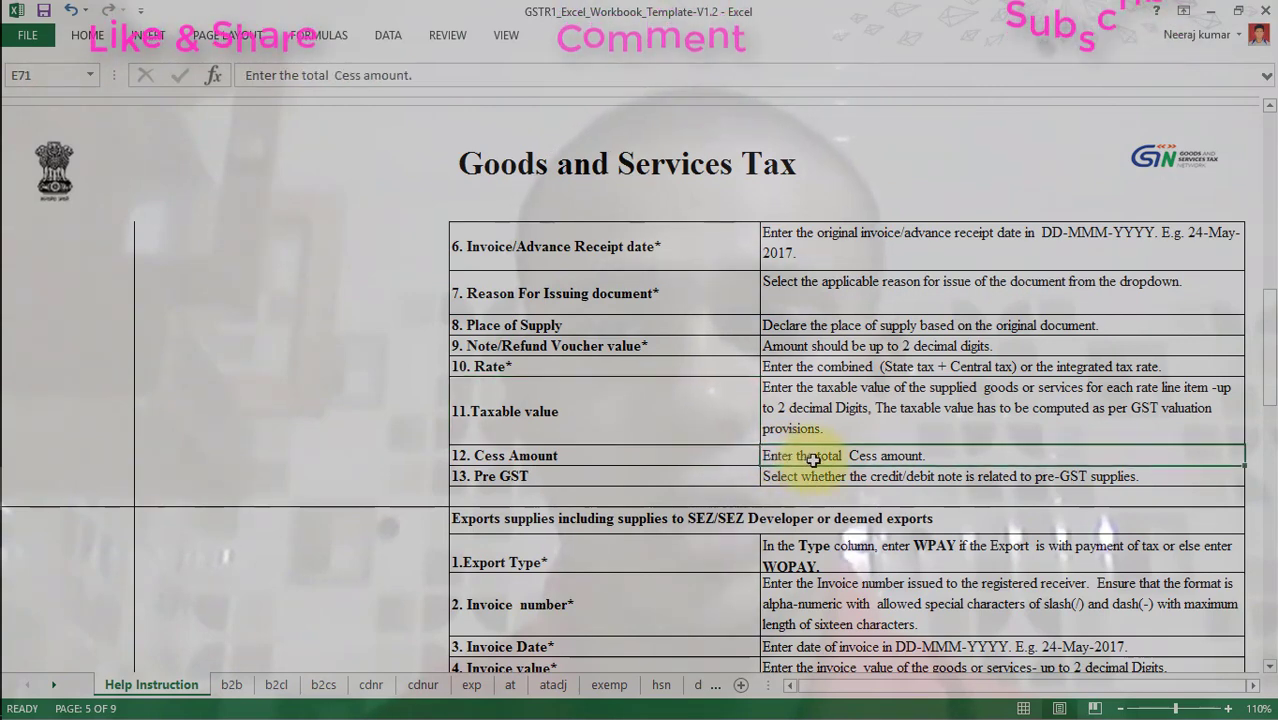
{"action": "left_click", "coordinate": [687, 481]}
{"action": "left_click", "coordinate": [840, 476]}
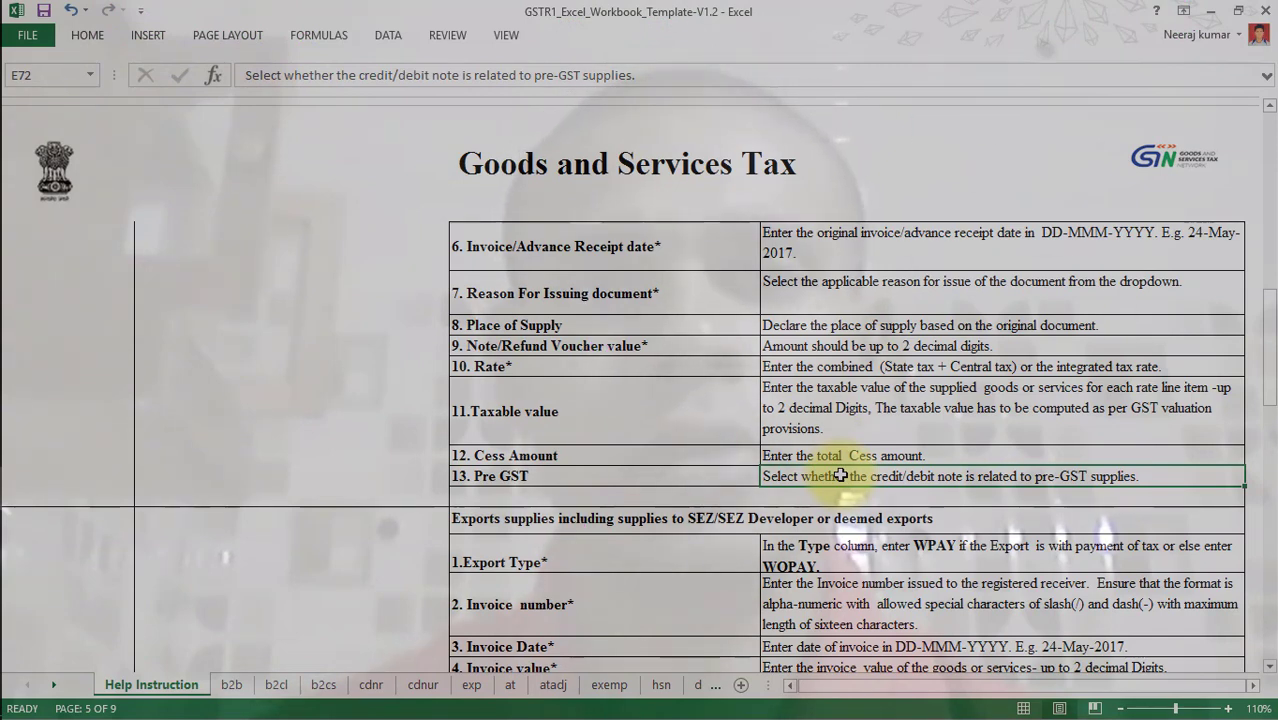
{"action": "left_click", "coordinate": [624, 472]}
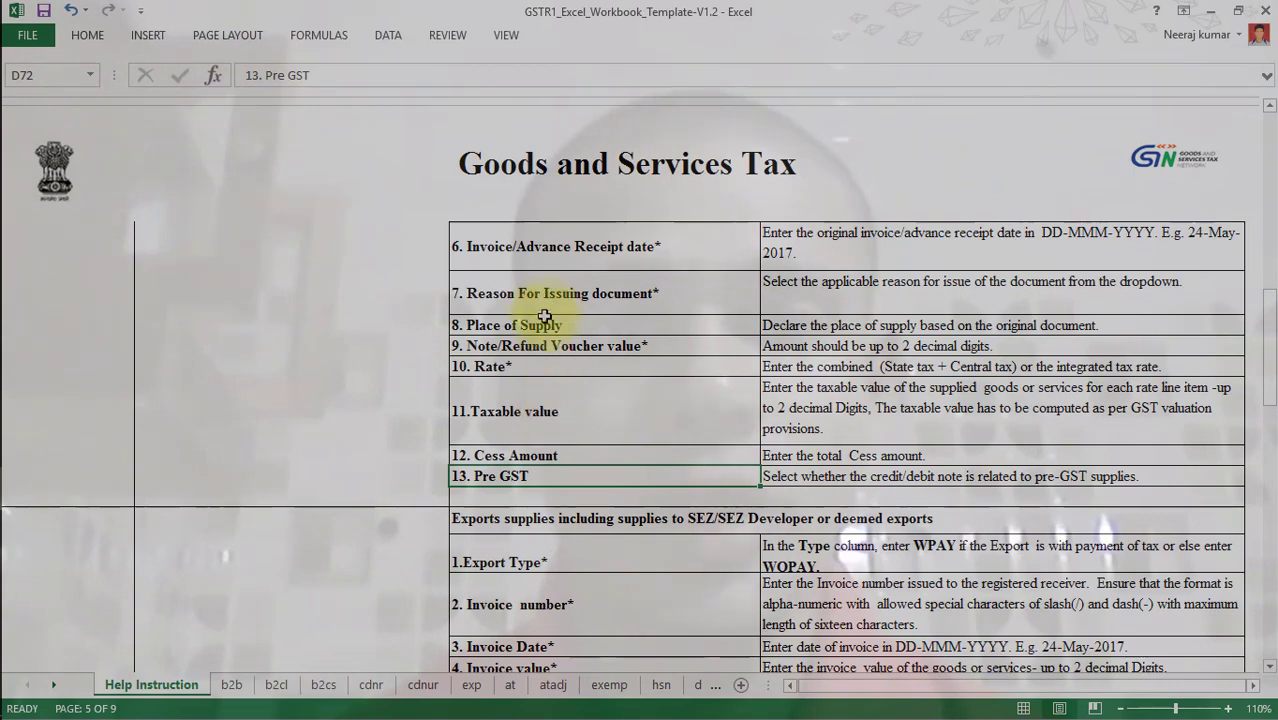
Open the cdnur sheet and view the UR Type options available for the first record.
{"action": "left_click", "coordinate": [422, 685]}
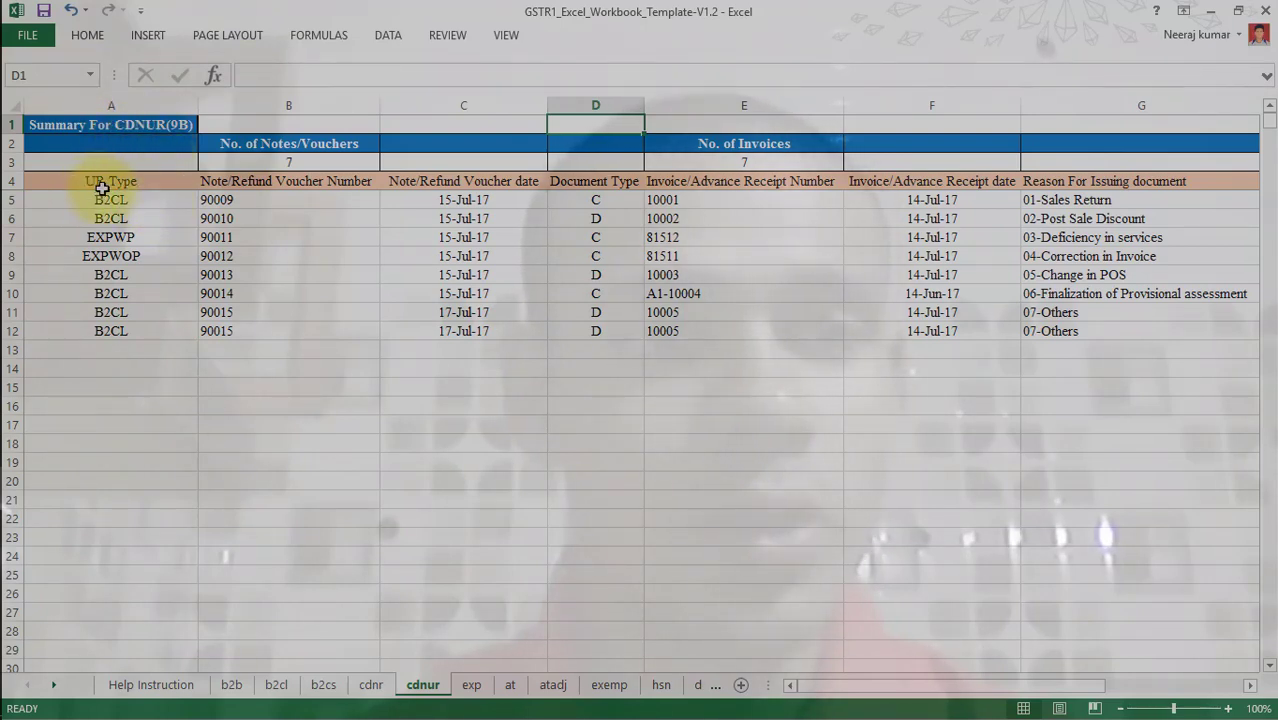
{"action": "left_click", "coordinate": [162, 202]}
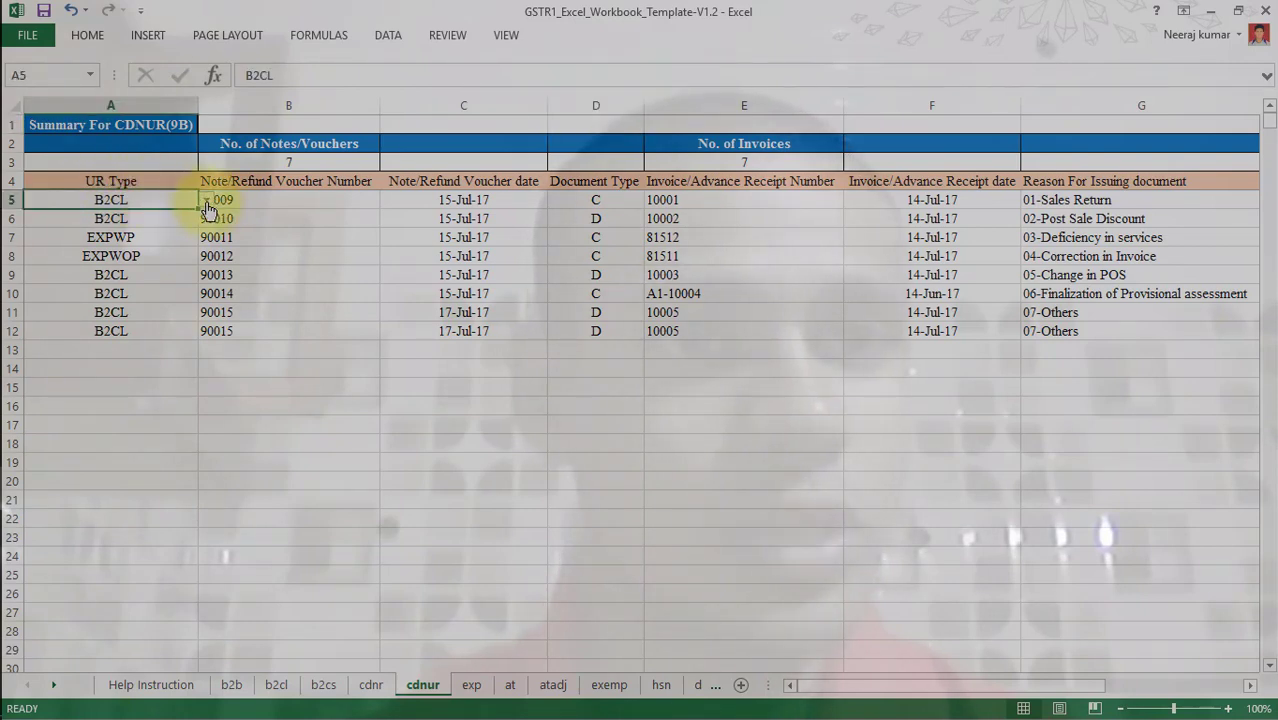
{"action": "left_click", "coordinate": [207, 204]}
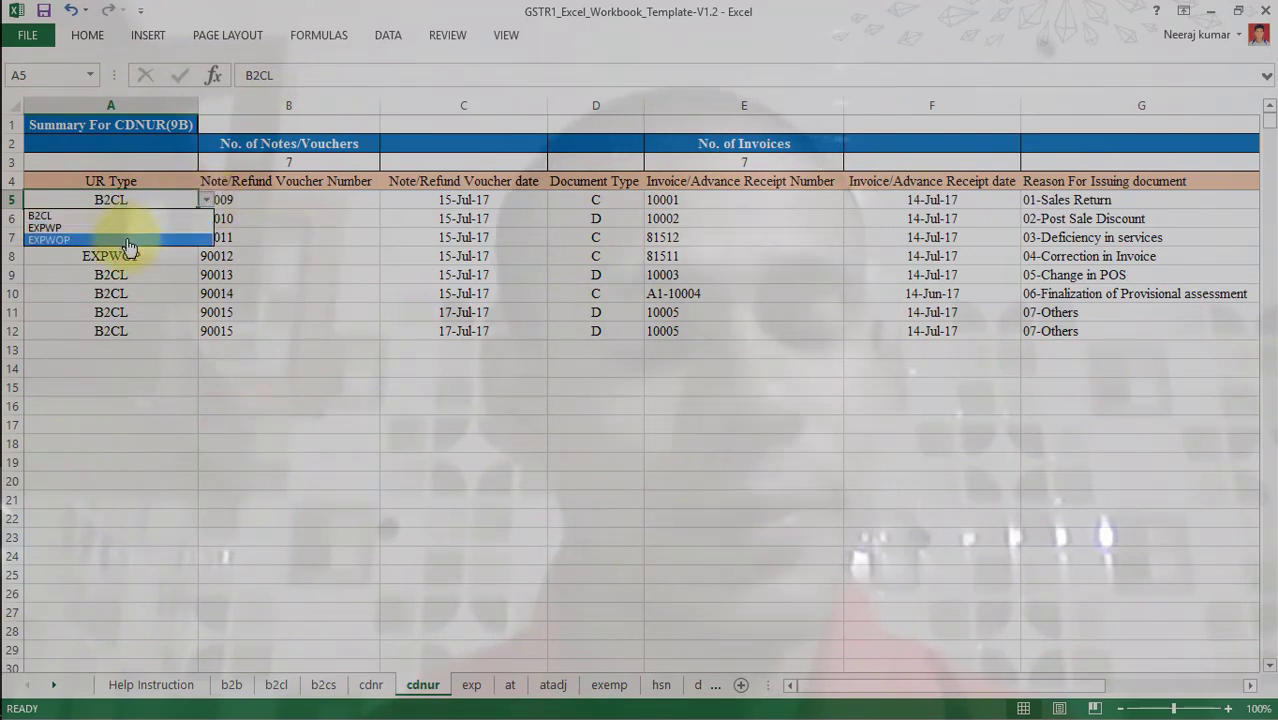
{"action": "left_click", "coordinate": [291, 256]}
Examine the first record's Note/Refund Voucher Number and date, and view its Document Type options.
{"action": "left_click", "coordinate": [336, 205]}
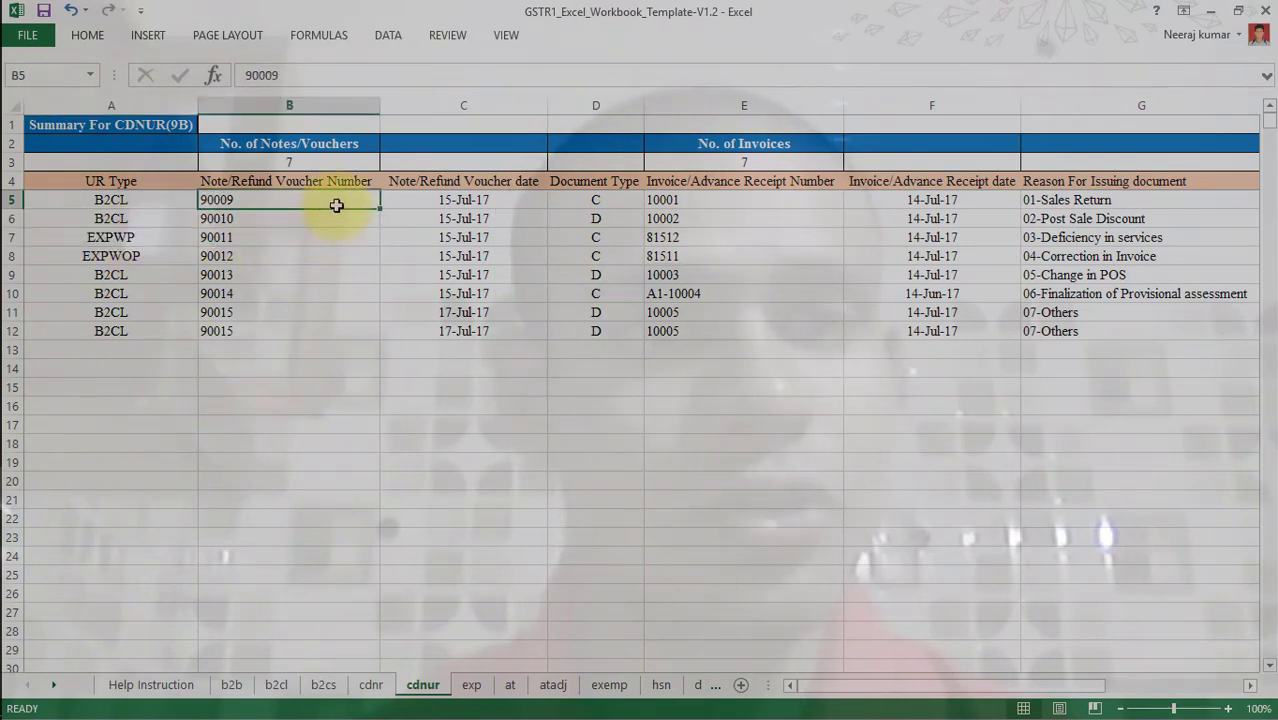
{"action": "left_click", "coordinate": [459, 203]}
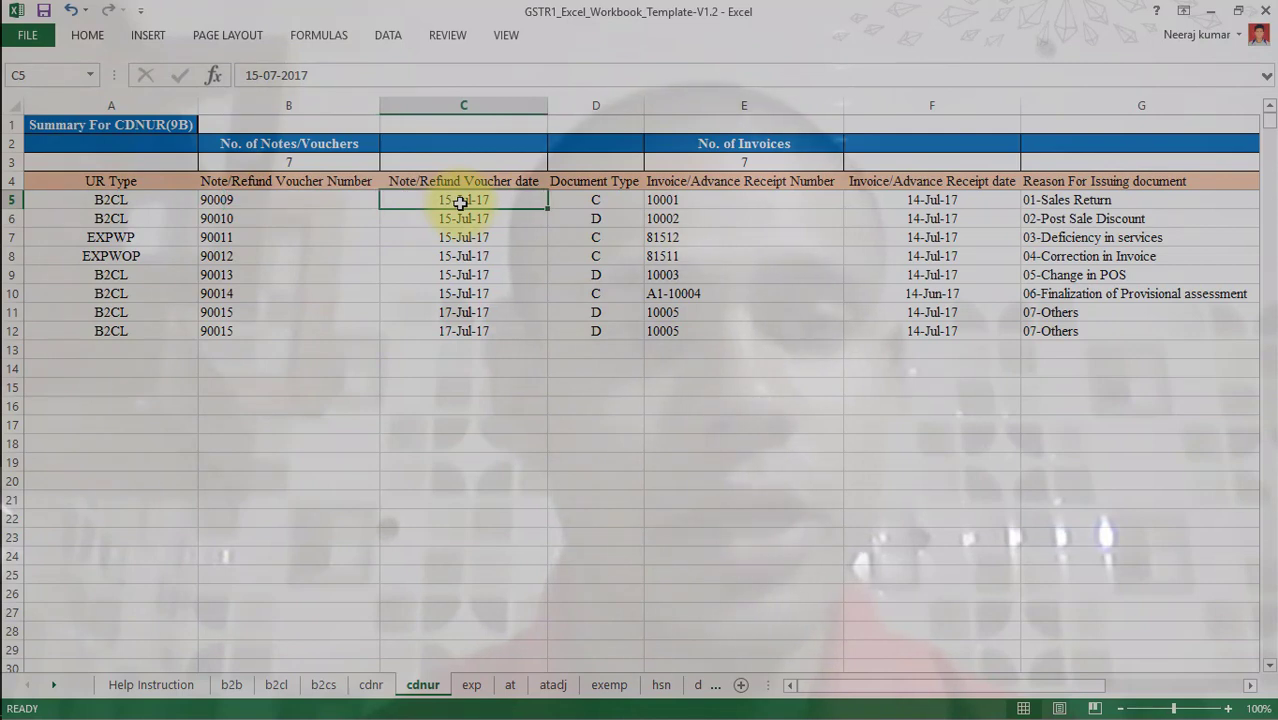
{"action": "left_click", "coordinate": [337, 200]}
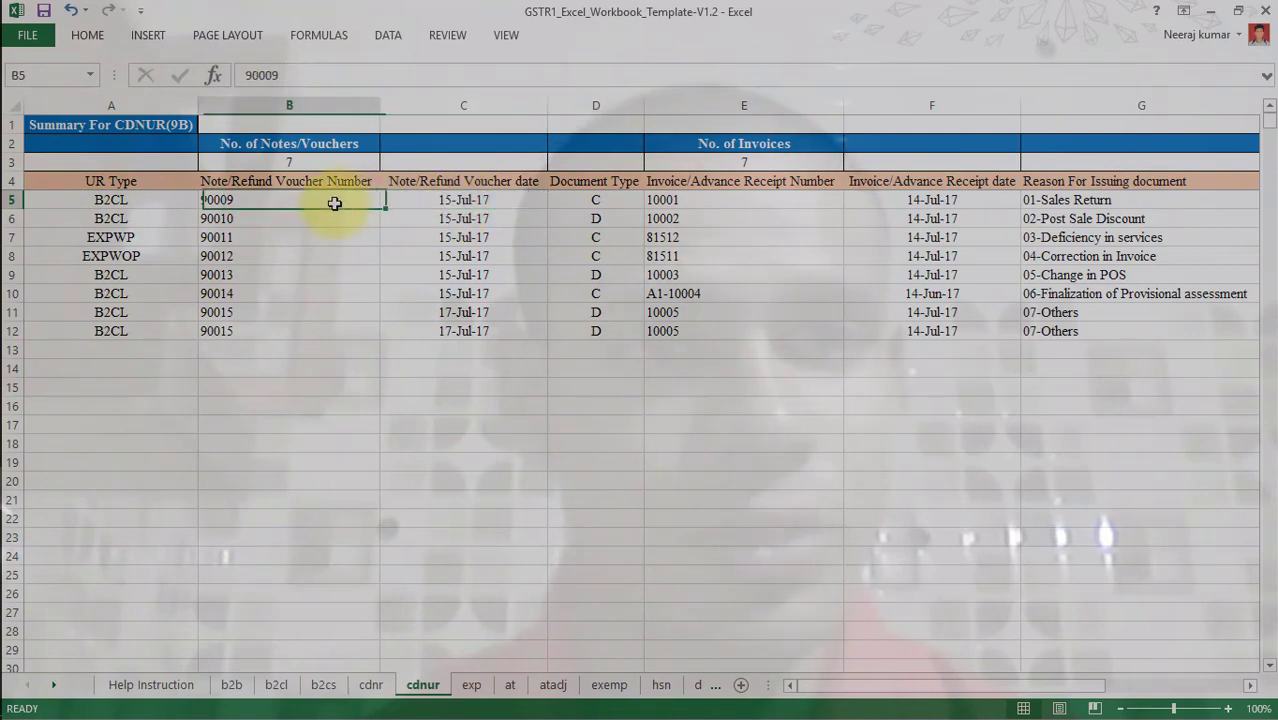
{"action": "left_click", "coordinate": [606, 200]}
{"action": "left_click", "coordinate": [652, 203]}
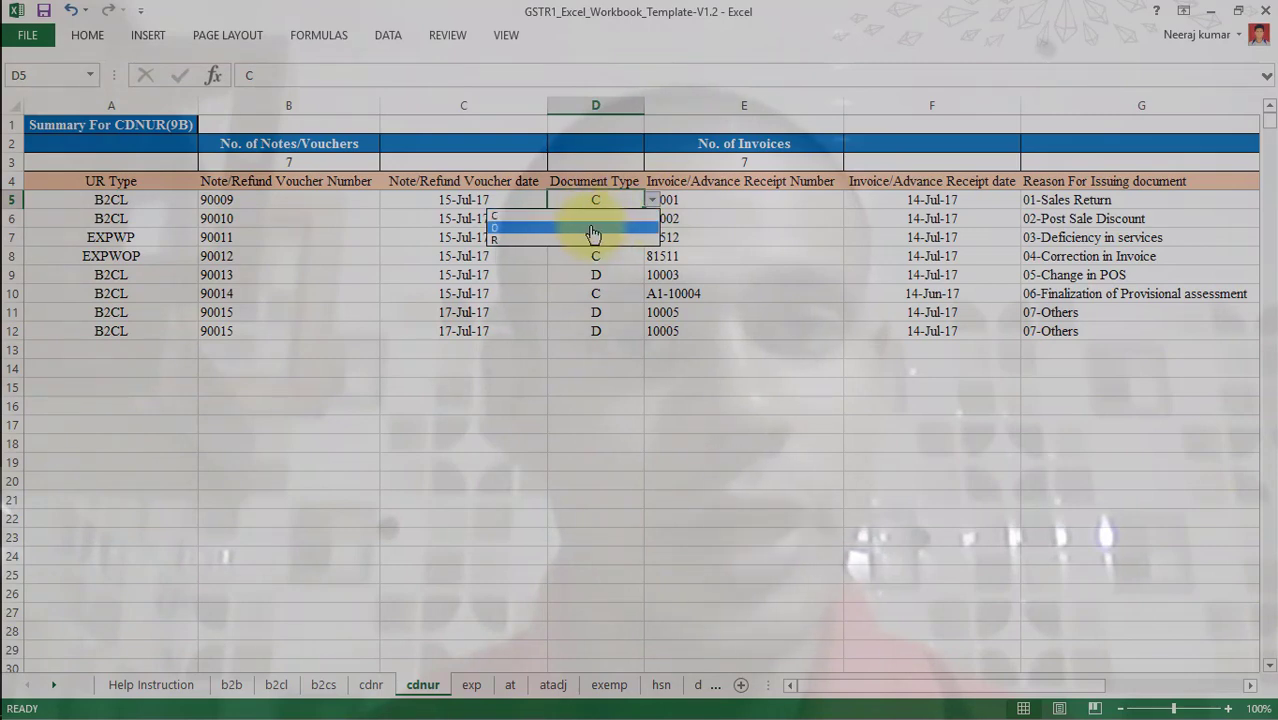
{"action": "key", "text": "Escape"}
Go through the first record's fields from Invoice/Advance Receipt Number across to Pre GST.
{"action": "left_click", "coordinate": [742, 200]}
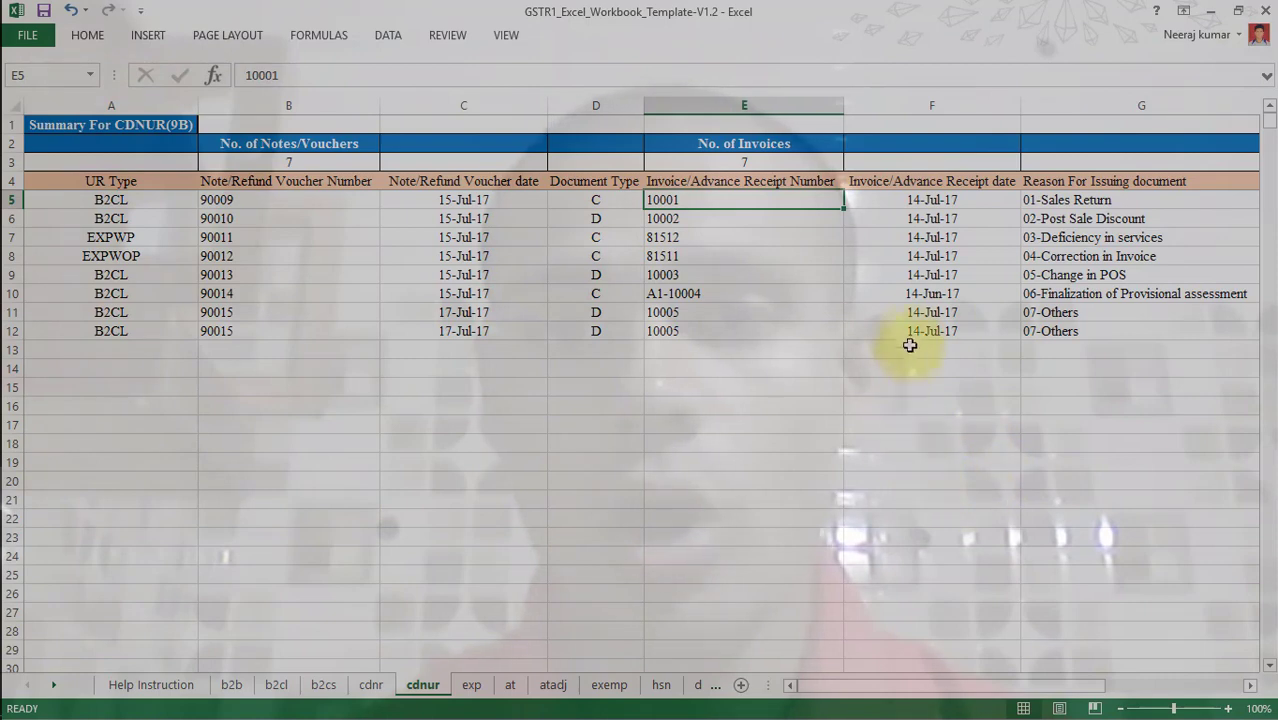
{"action": "key", "text": "Right"}
{"action": "key", "text": "Right"}
{"action": "key", "text": "Right"}
{"action": "key", "text": "Right"}
{"action": "key", "text": "Right"}
{"action": "key", "text": "Right"}
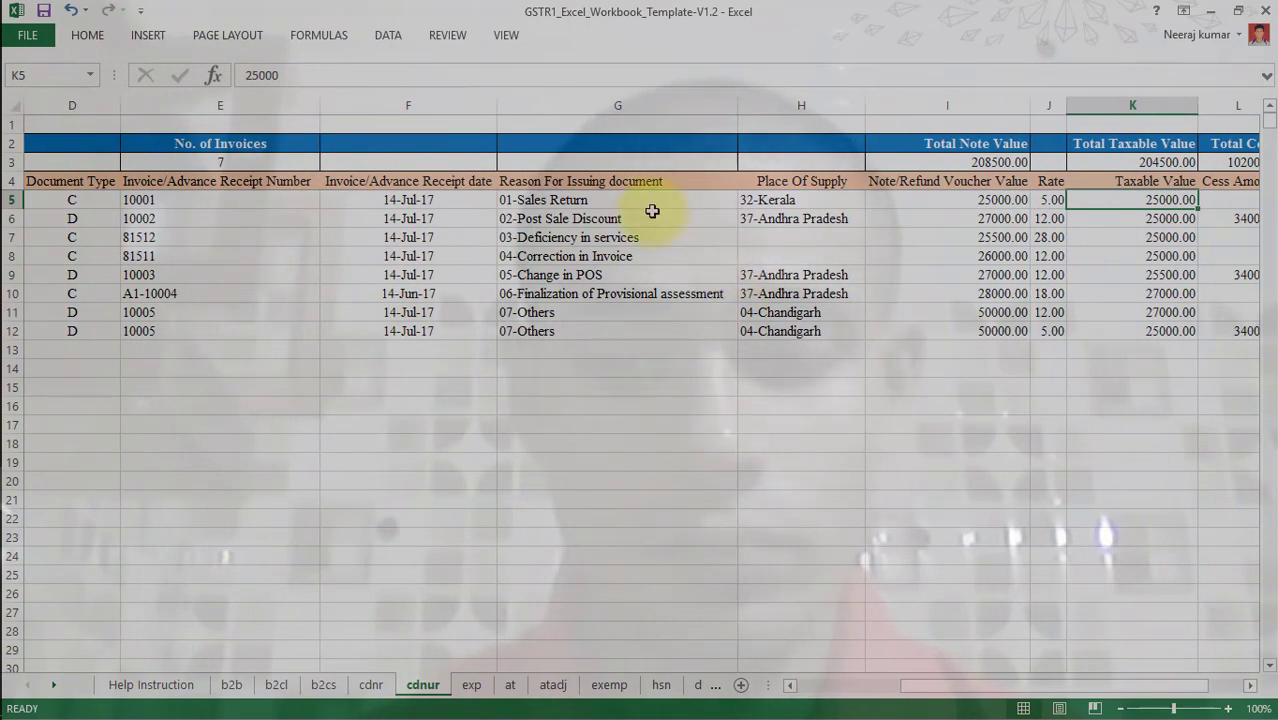
{"action": "key", "text": "Right"}
{"action": "key", "text": "Right"}
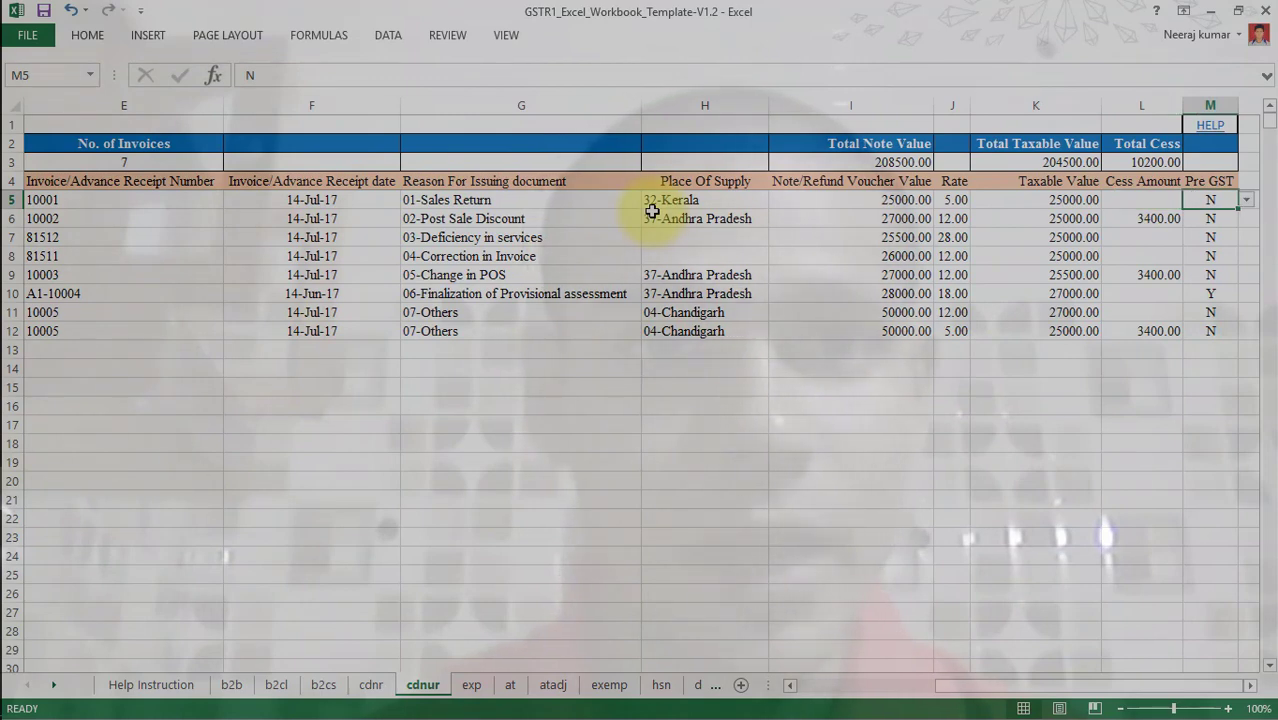
View the Reason For Issuing document and Place Of Supply options for the first record.
{"action": "left_click", "coordinate": [506, 200]}
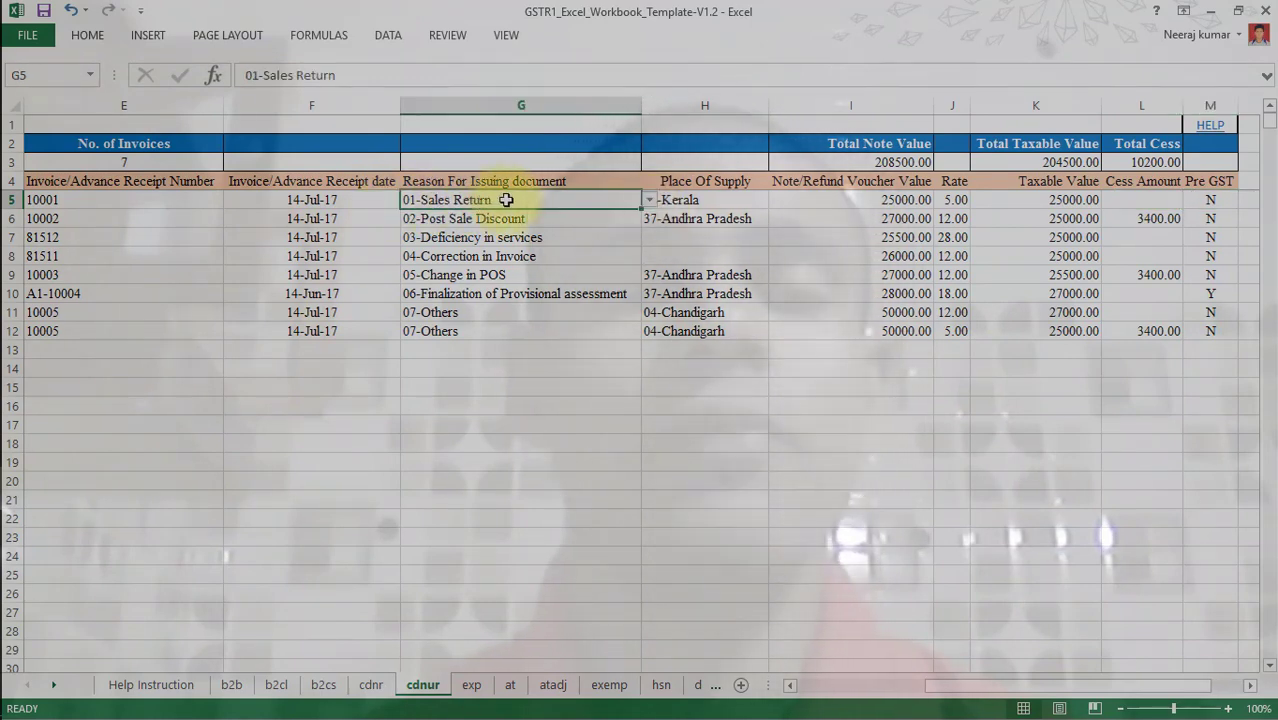
{"action": "left_click", "coordinate": [649, 201]}
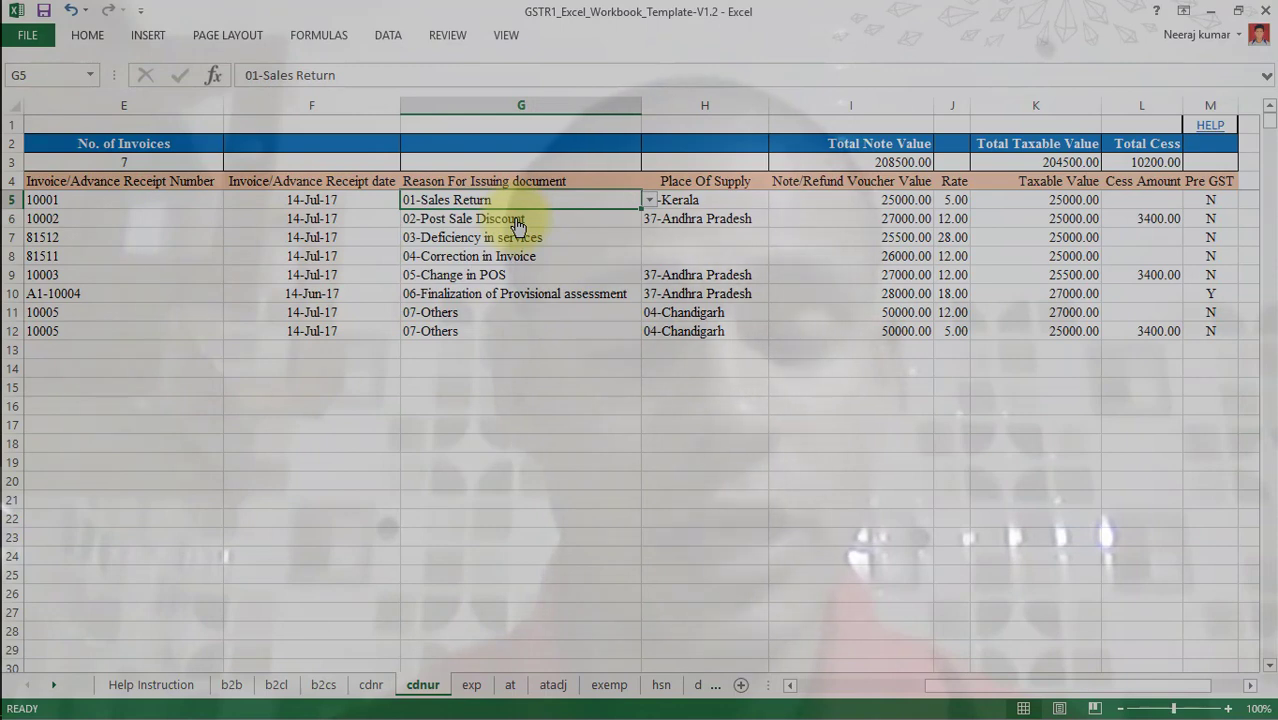
{"action": "left_click", "coordinate": [560, 216]}
{"action": "left_click", "coordinate": [734, 199]}
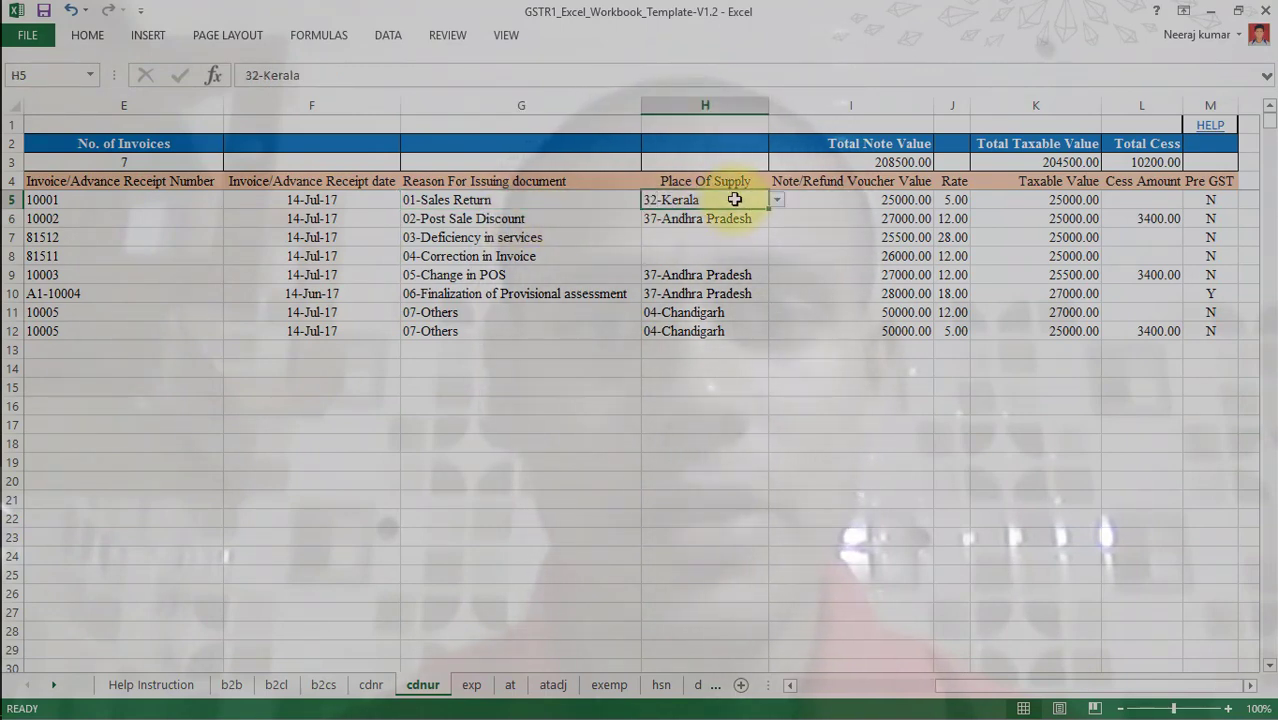
{"action": "left_click", "coordinate": [777, 200]}
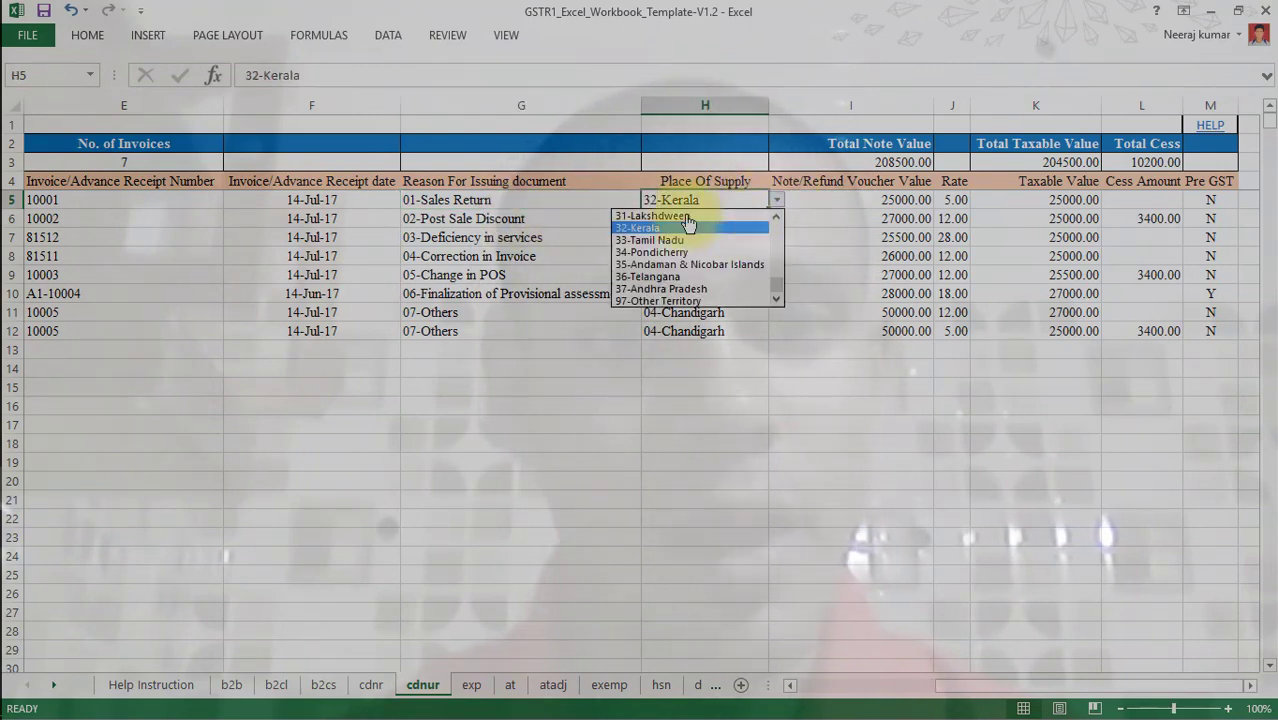
{"action": "left_click", "coordinate": [848, 201]}
Check the first record's voucher value, Rate options, Taxable Value and Pre GST entry, keeping the rate at 5.00.
{"action": "left_click", "coordinate": [860, 200]}
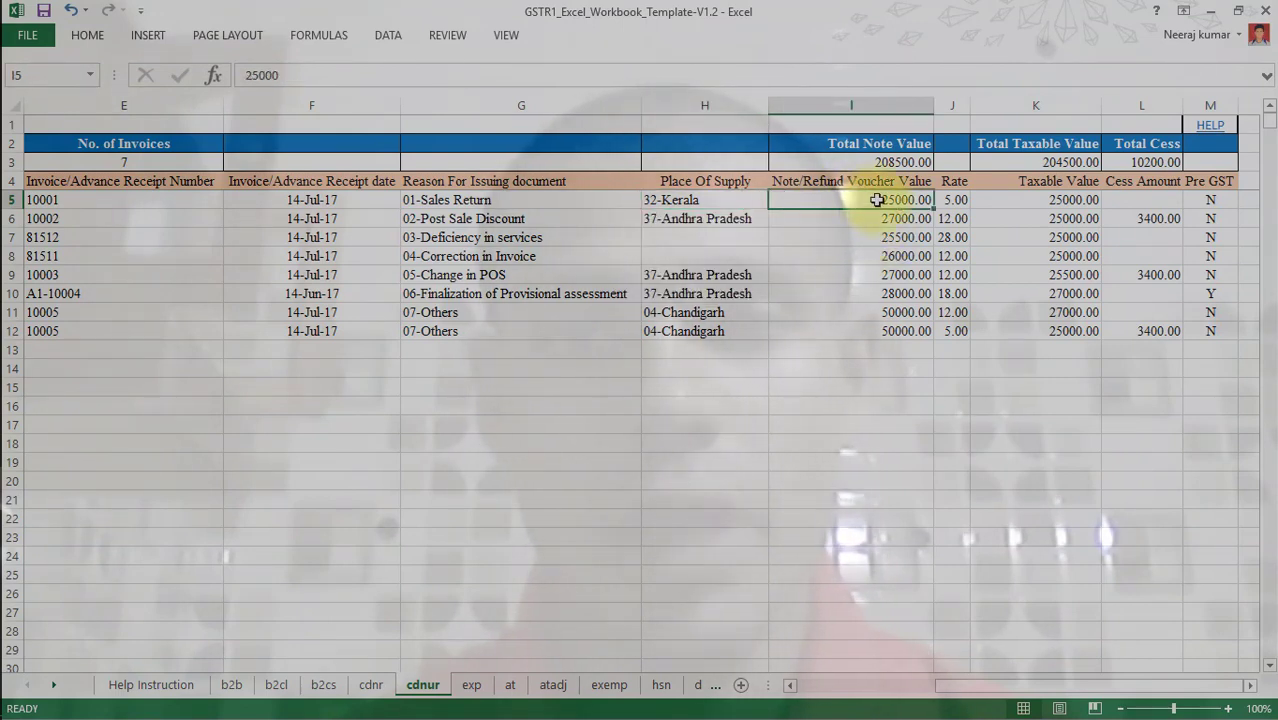
{"action": "left_click", "coordinate": [951, 202]}
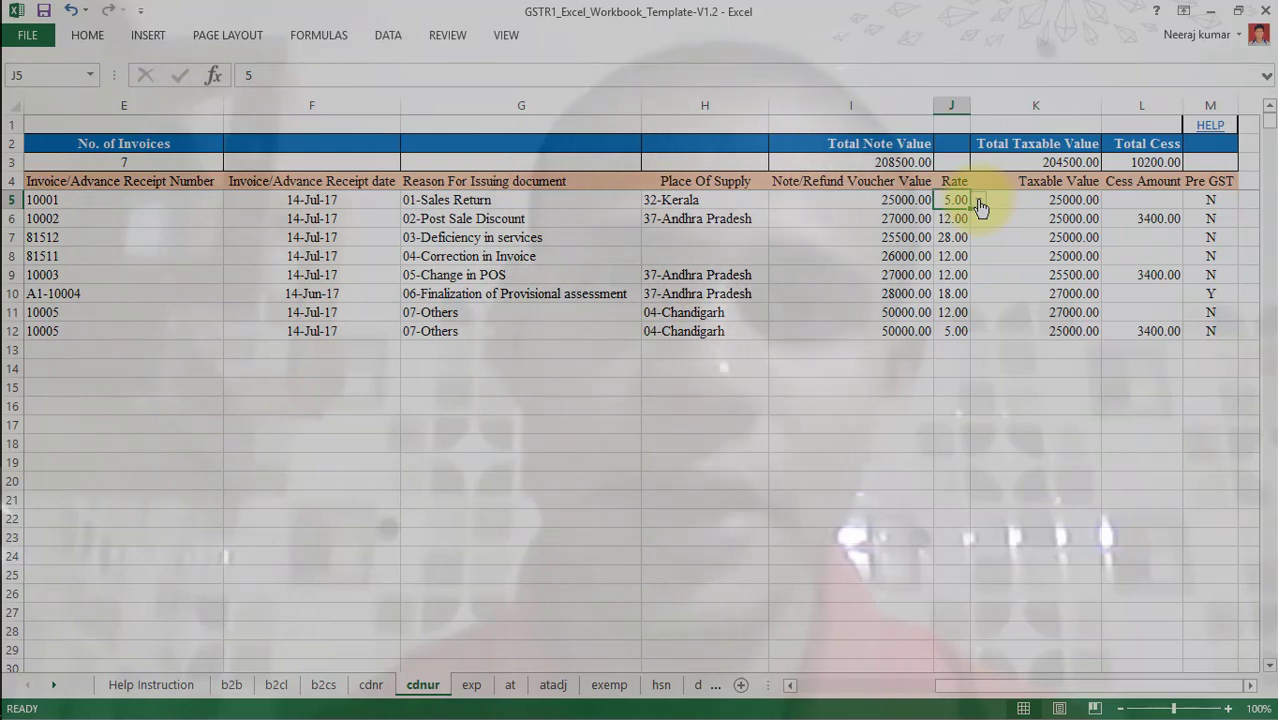
{"action": "left_click", "coordinate": [979, 202]}
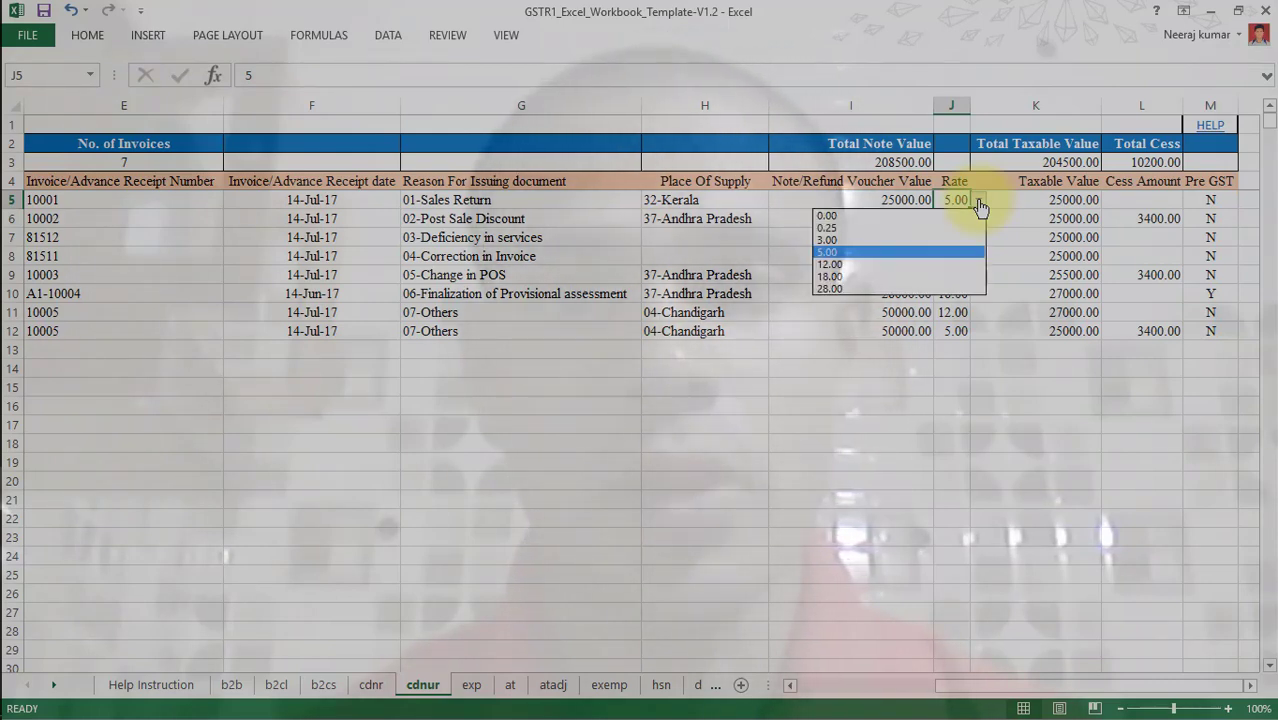
{"action": "left_click", "coordinate": [909, 253]}
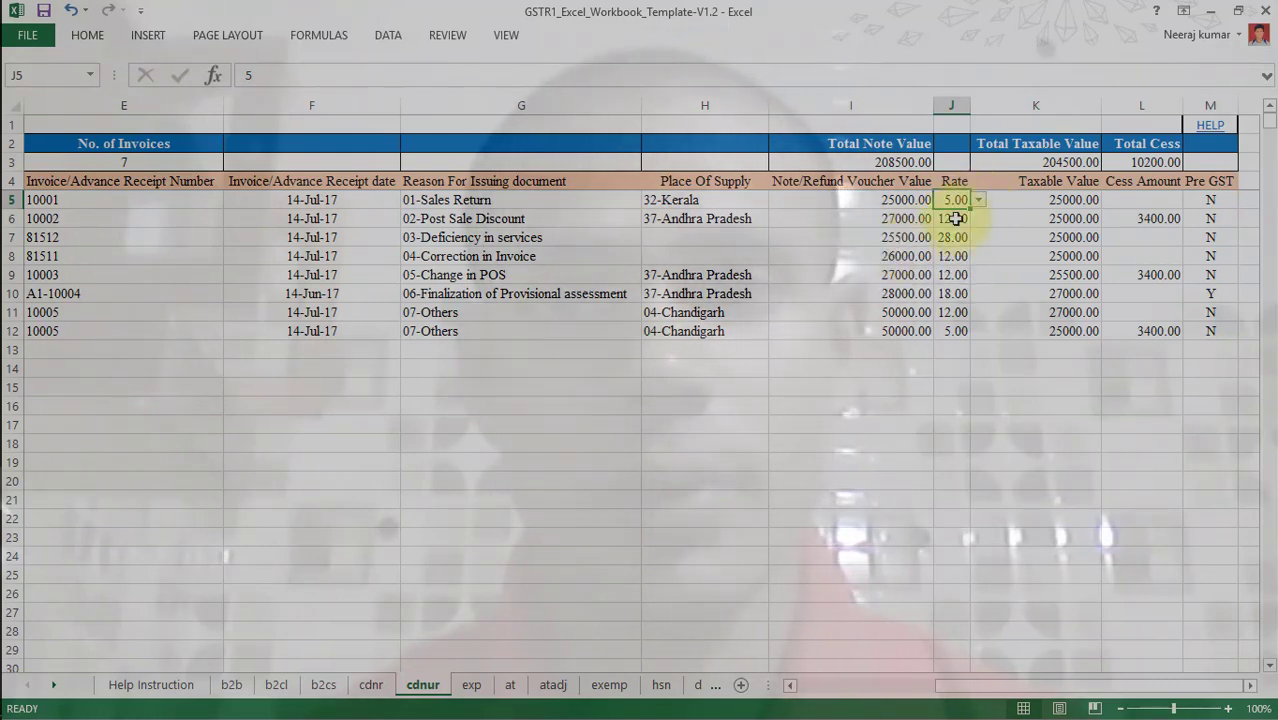
{"action": "left_click", "coordinate": [1053, 200]}
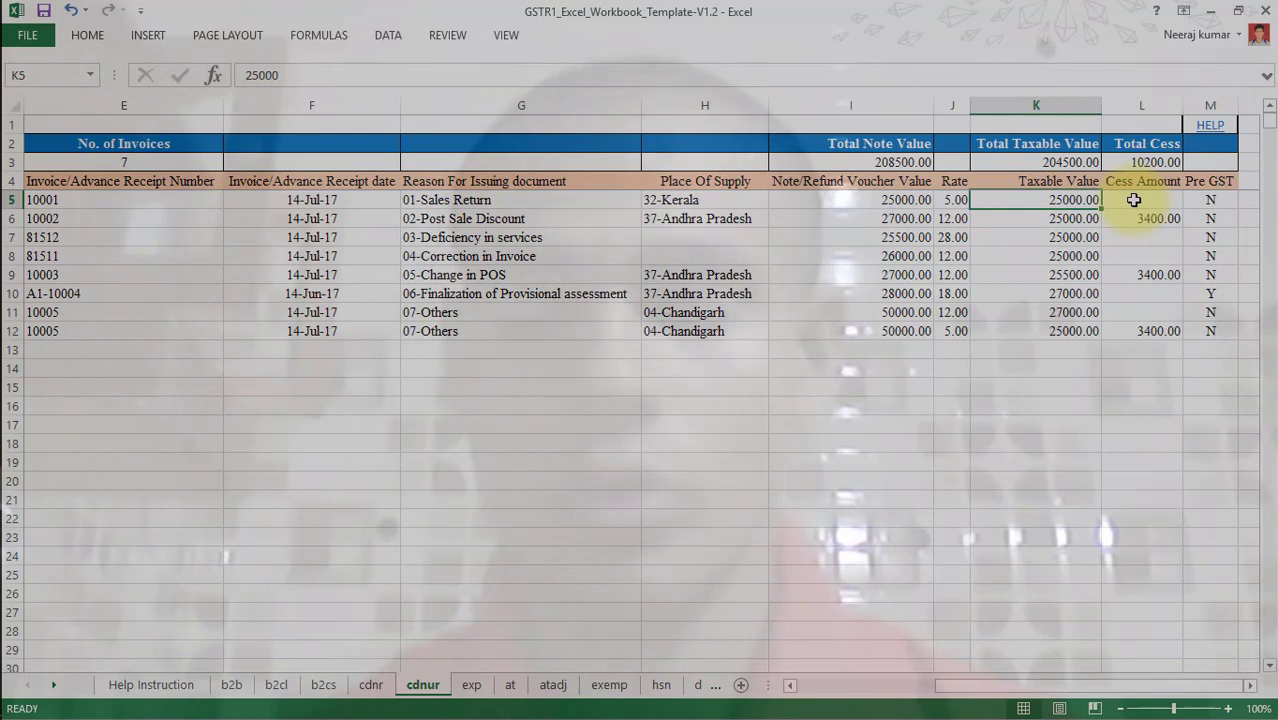
{"action": "left_click", "coordinate": [1192, 200]}
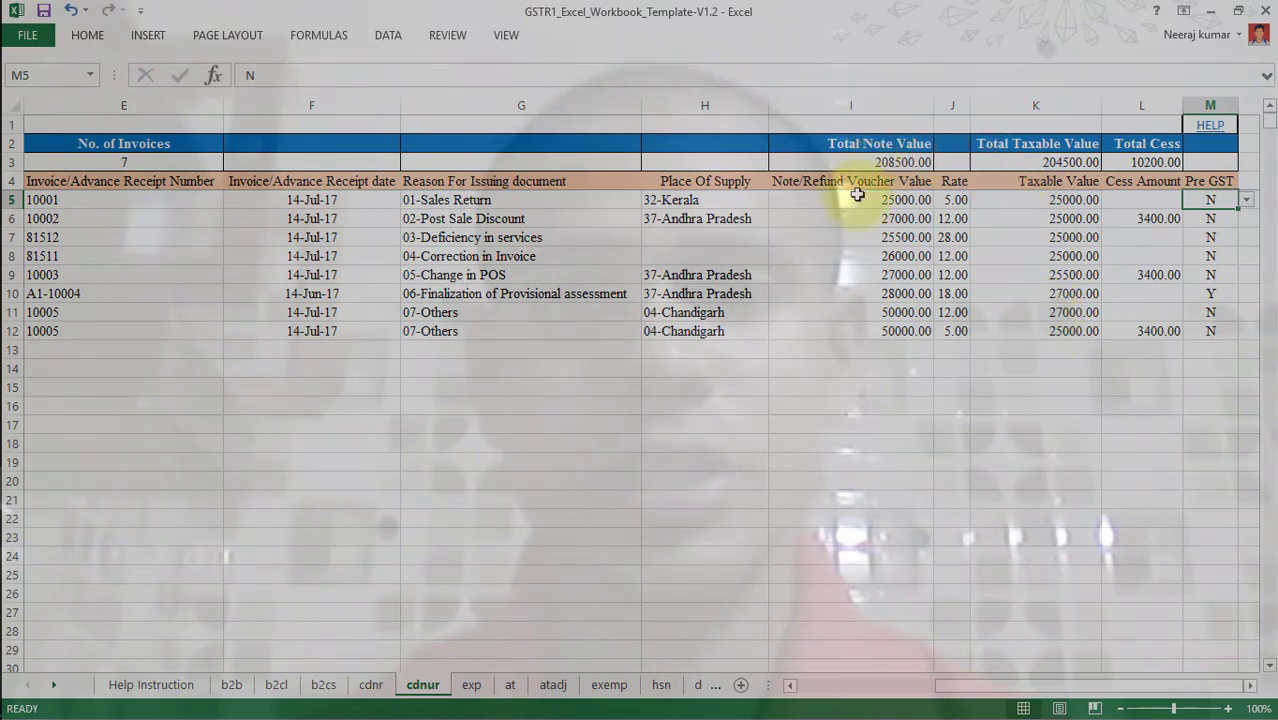
Highlight the Note/Refund Voucher Values in I5:I12, followed by the Taxable Values in K5:K10.
{"action": "left_click_drag", "start_coordinate": [827, 197], "coordinate": [838, 337]}
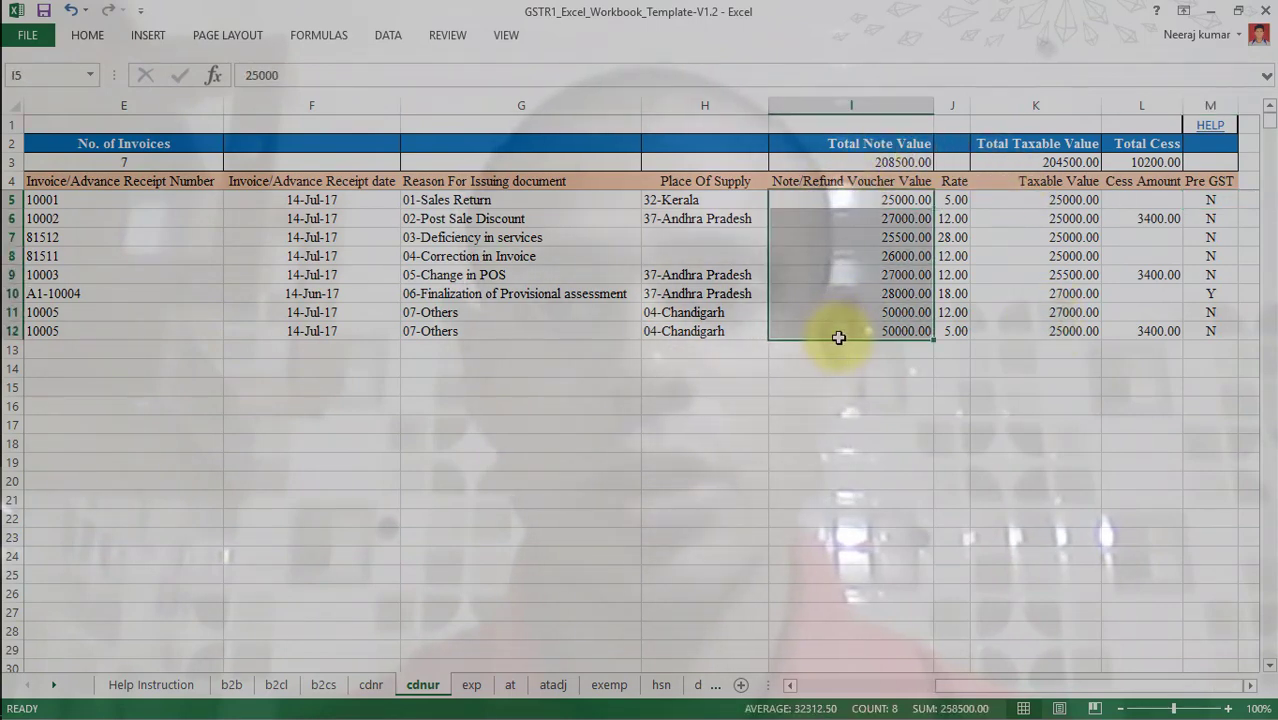
{"action": "left_click_drag", "start_coordinate": [1015, 200], "coordinate": [1018, 294]}
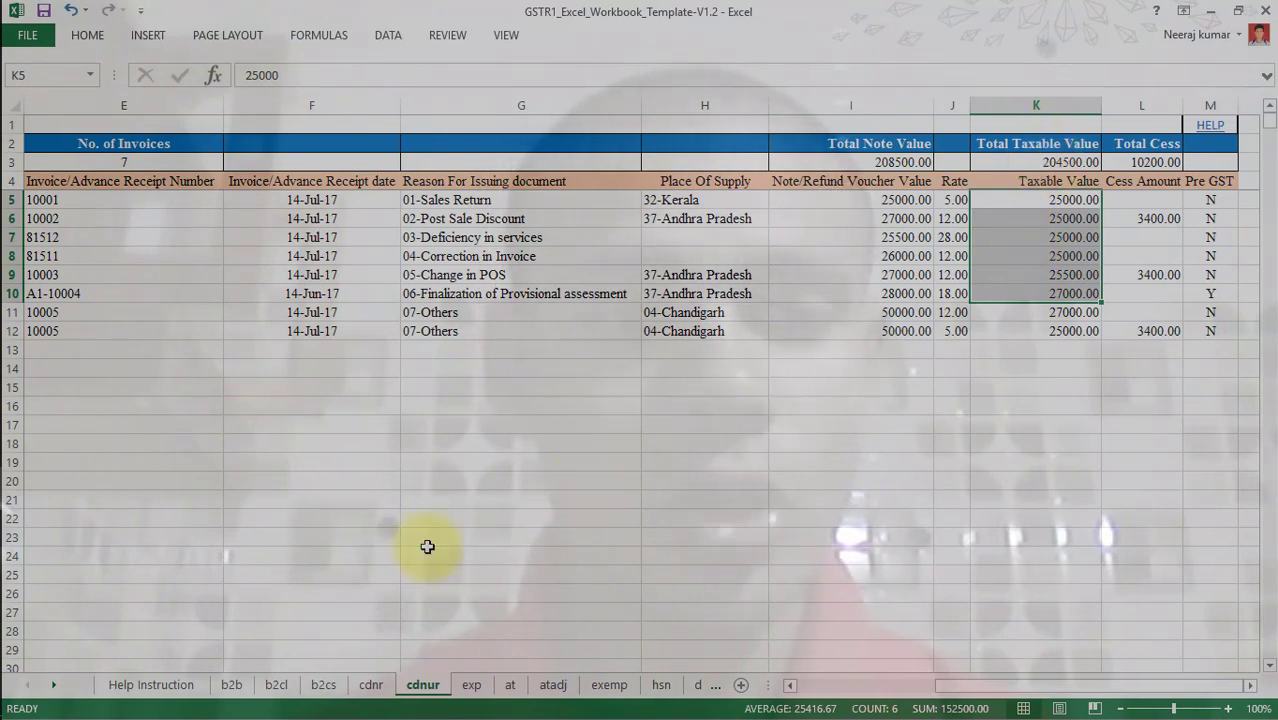
Return to the Help Instruction sheet and go down through the Export section to its Taxable Value field.
{"action": "left_click", "coordinate": [152, 686]}
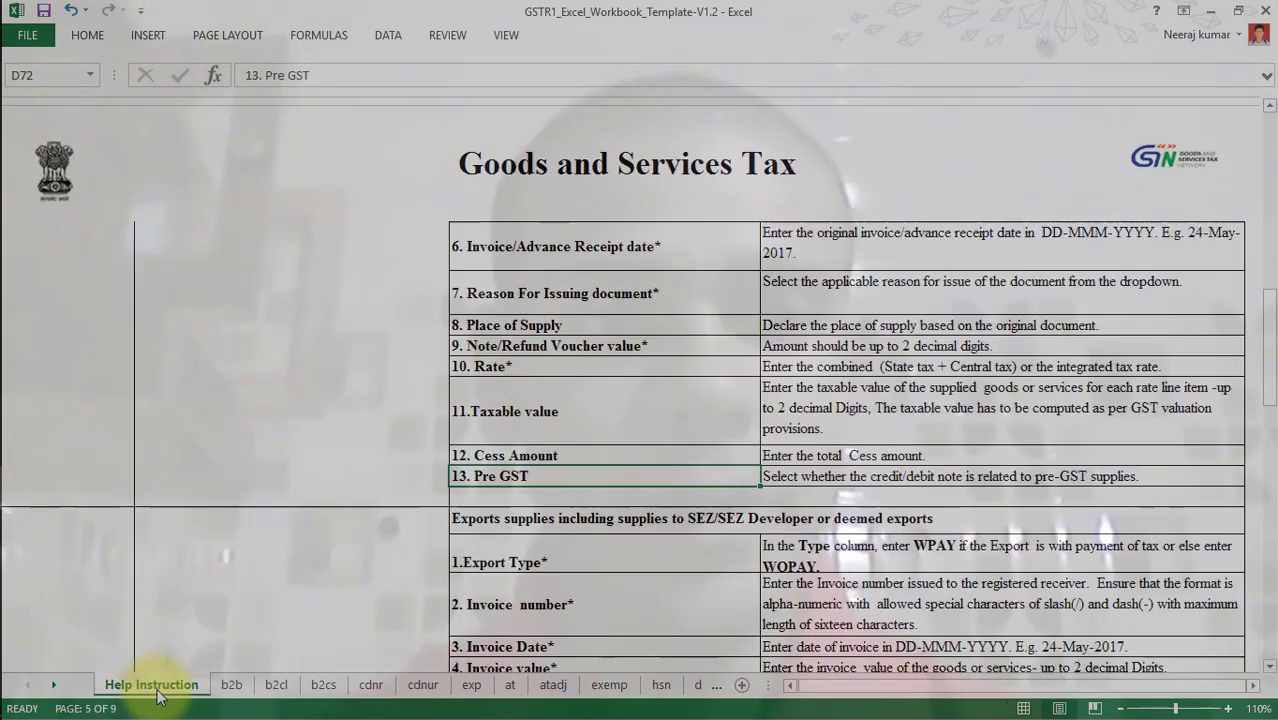
{"action": "key", "text": "Down"}
{"action": "key", "text": "Down"}
{"action": "key", "text": "Down"}
{"action": "key", "text": "Down"}
{"action": "key", "text": "Down"}
{"action": "key", "text": "Down"}
{"action": "key", "text": "Down"}
{"action": "key", "text": "Down"}
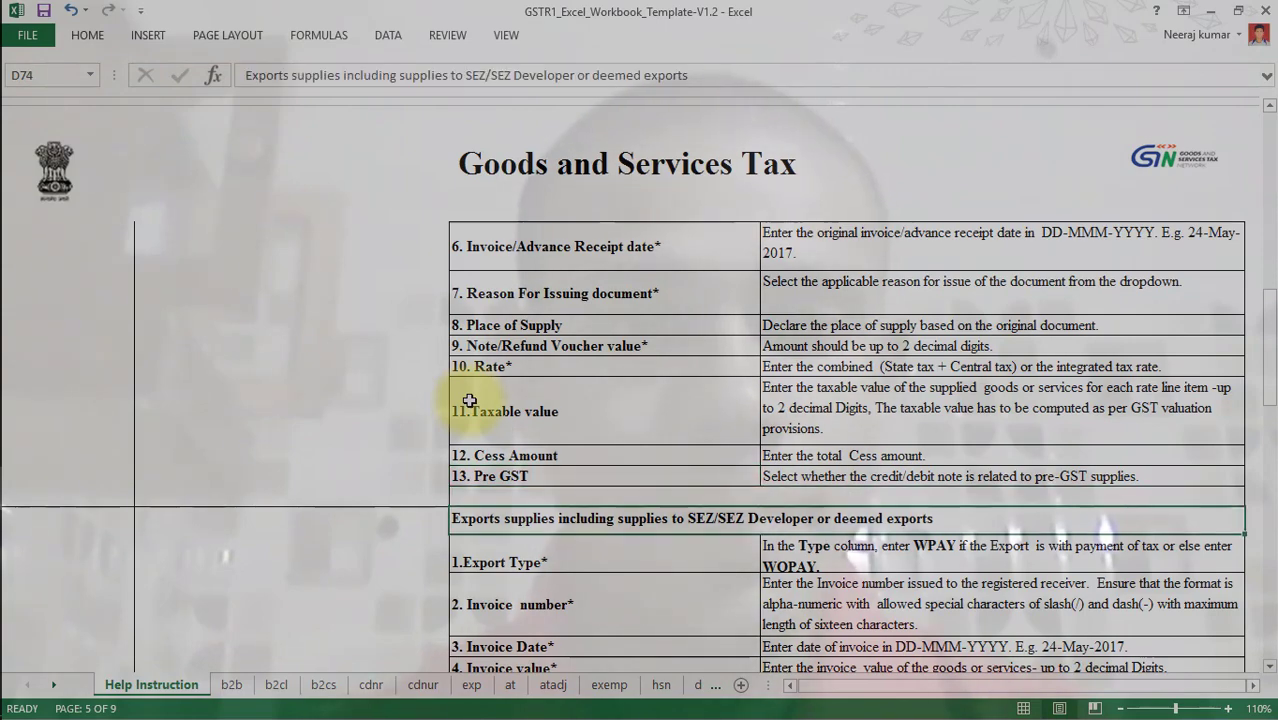
{"action": "key", "text": "Down"}
{"action": "key", "text": "Down"}
{"action": "key", "text": "Down"}
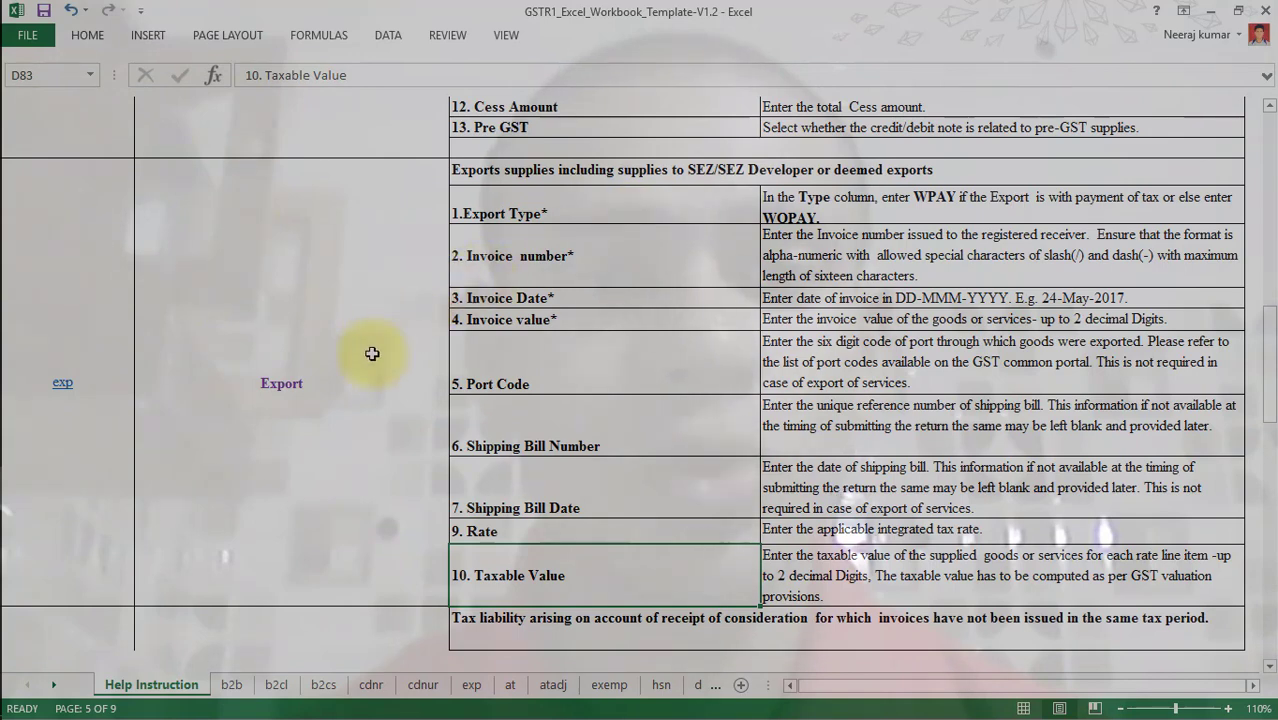
Read the Export section's instructions for Export Type, Invoice number, Invoice Date, Invoice value and Port Code.
{"action": "left_click", "coordinate": [359, 403]}
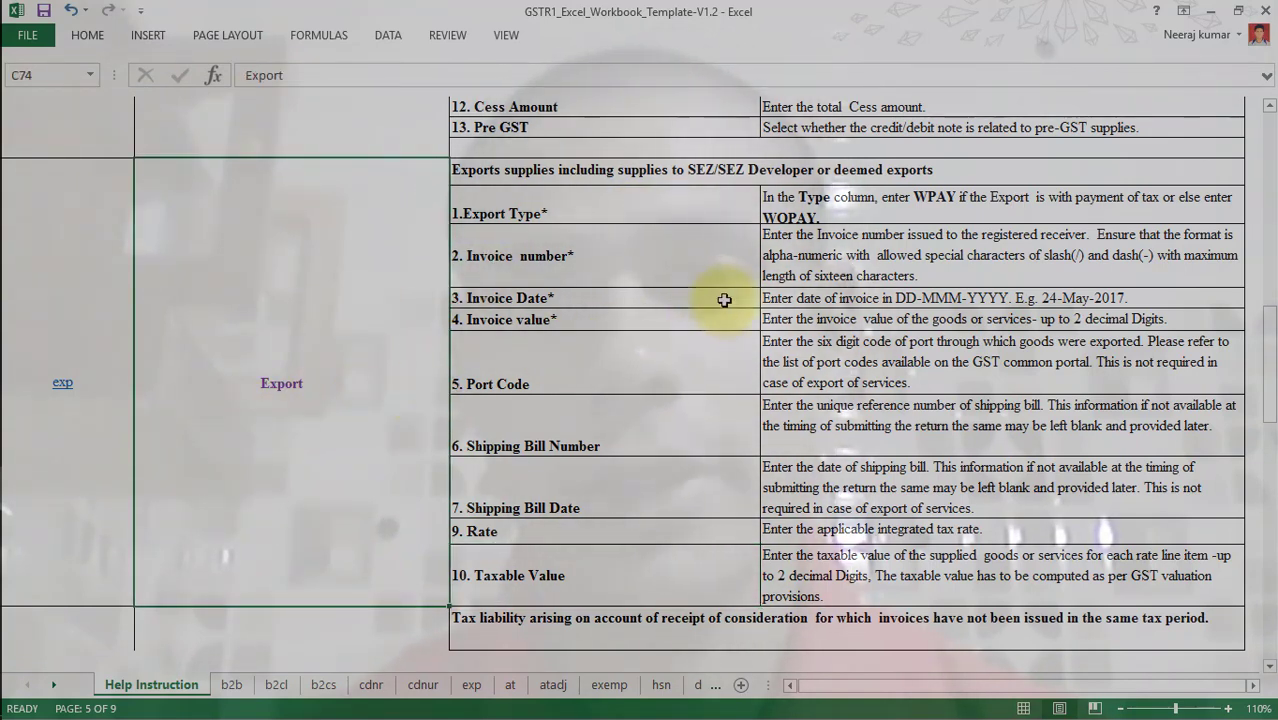
{"action": "left_click", "coordinate": [645, 211]}
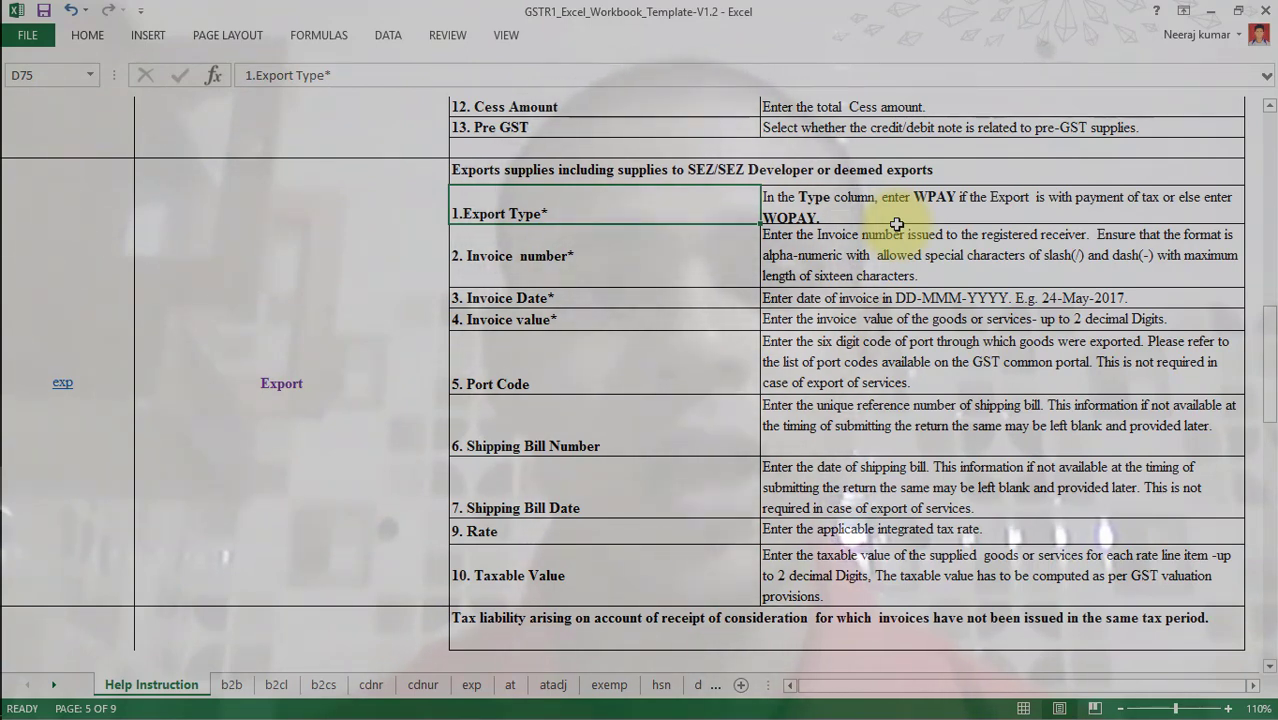
{"action": "left_click", "coordinate": [660, 255]}
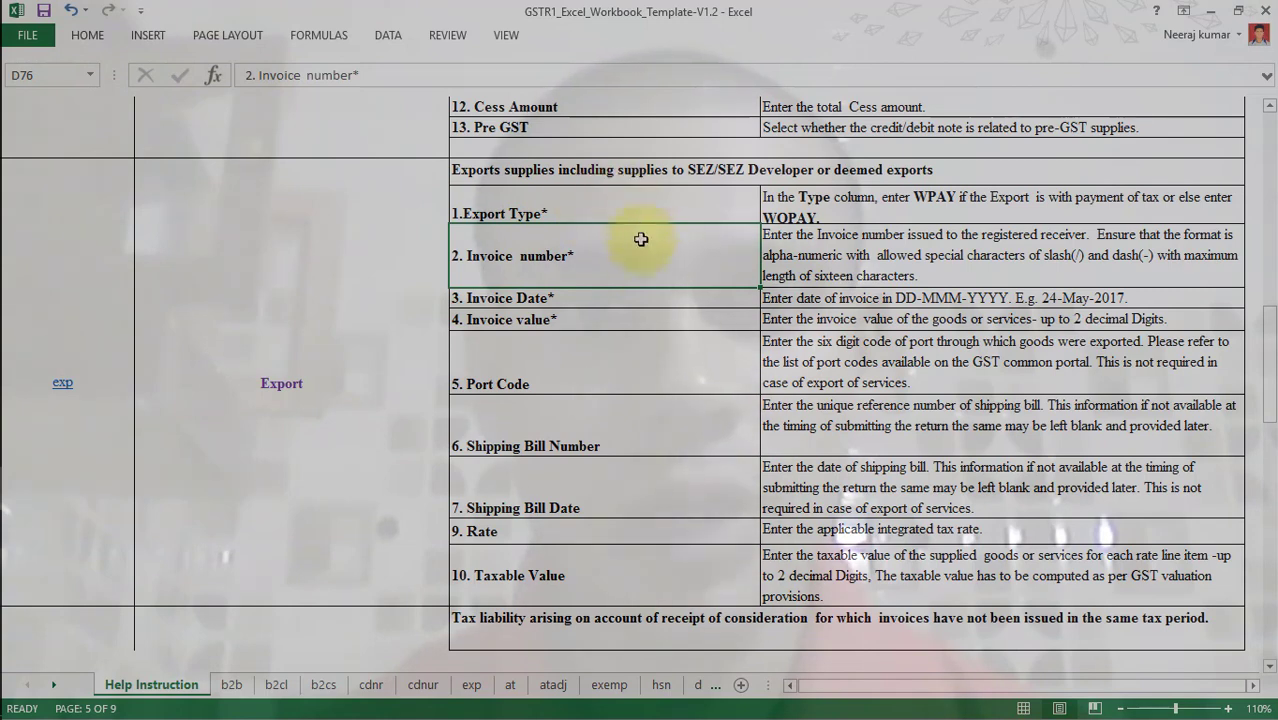
{"action": "left_click", "coordinate": [646, 296]}
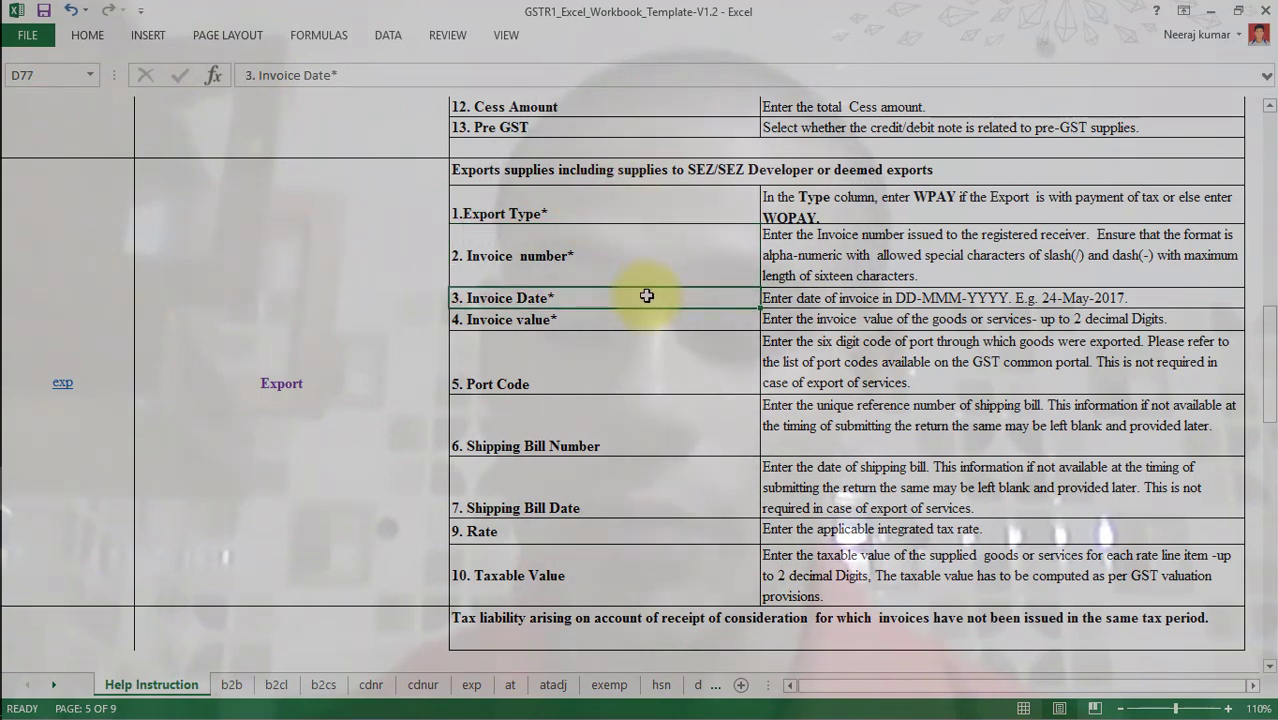
{"action": "left_click", "coordinate": [651, 332]}
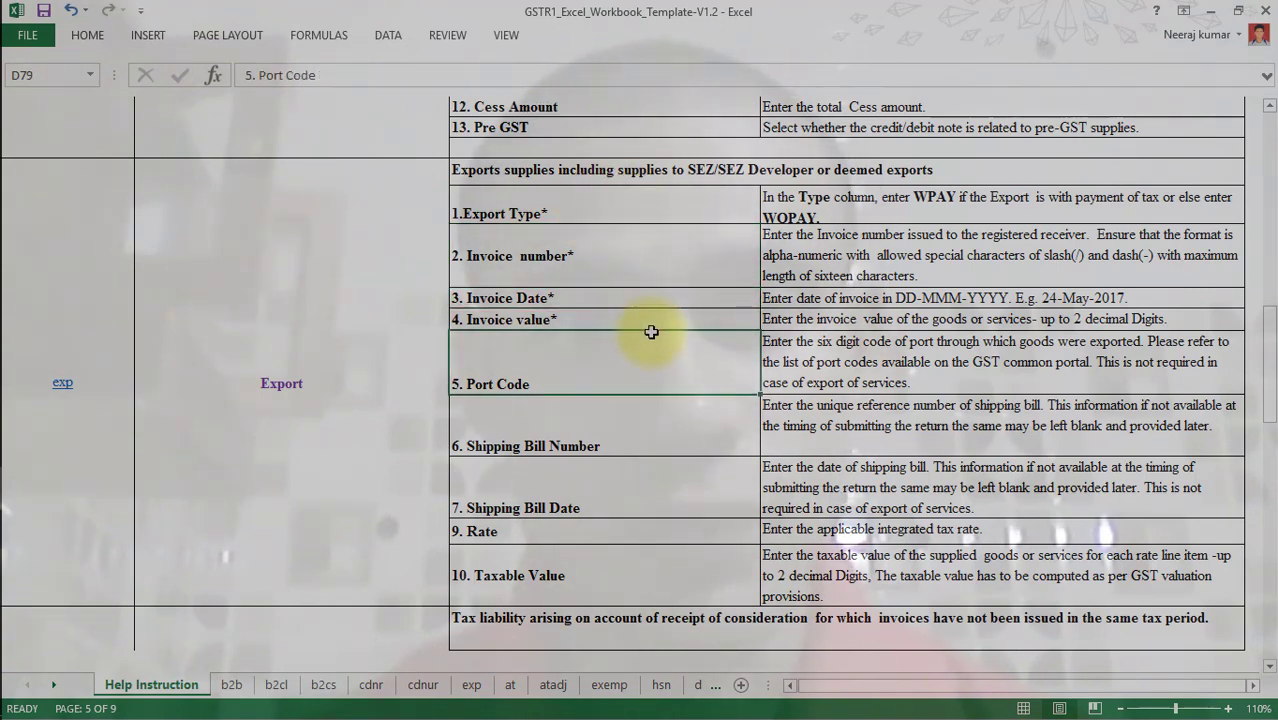
{"action": "left_click", "coordinate": [700, 321]}
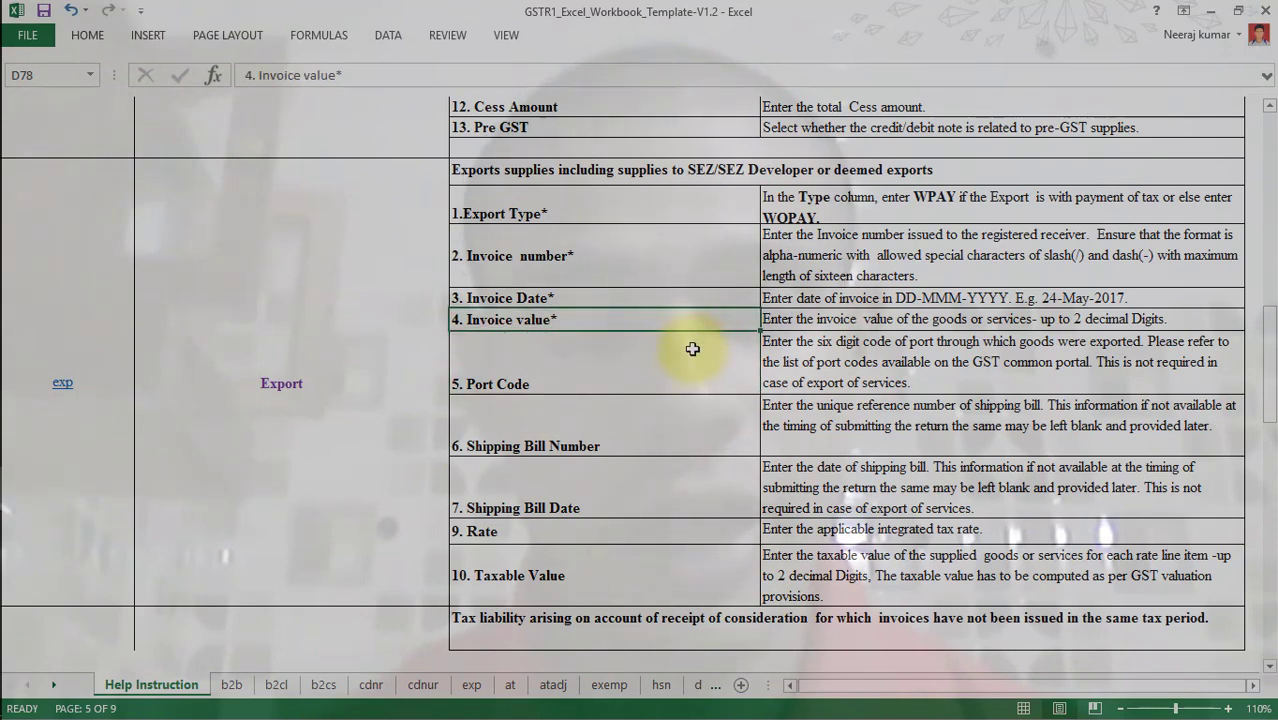
{"action": "left_click", "coordinate": [608, 366]}
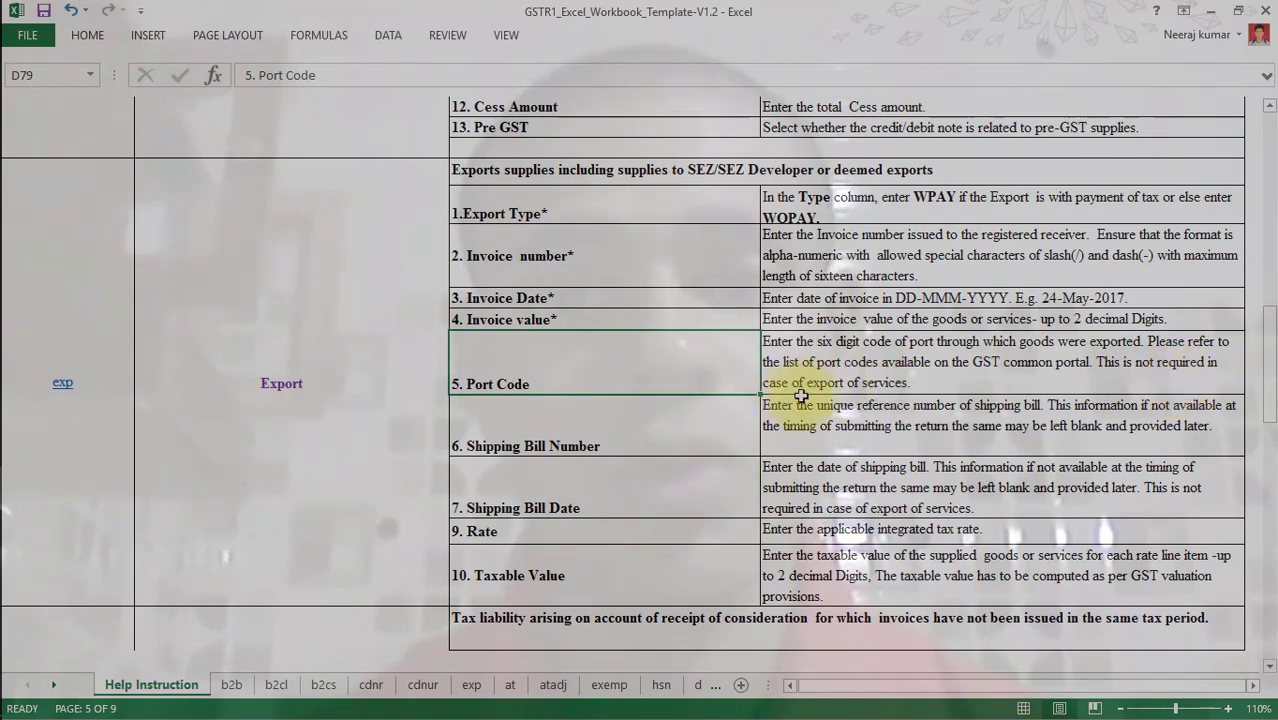
Read the Export section's instructions for Shipping Bill Number, Shipping Bill Date, Rate and Taxable Value.
{"action": "left_click", "coordinate": [708, 448]}
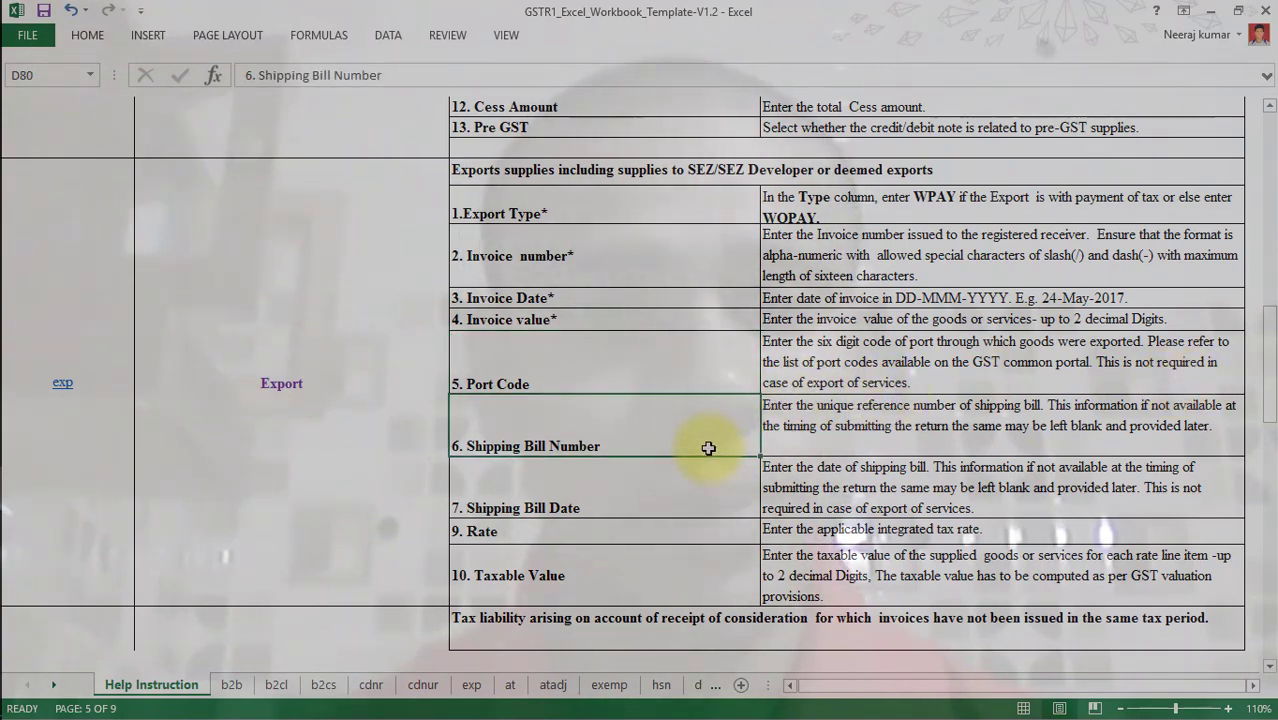
{"action": "left_click", "coordinate": [929, 428]}
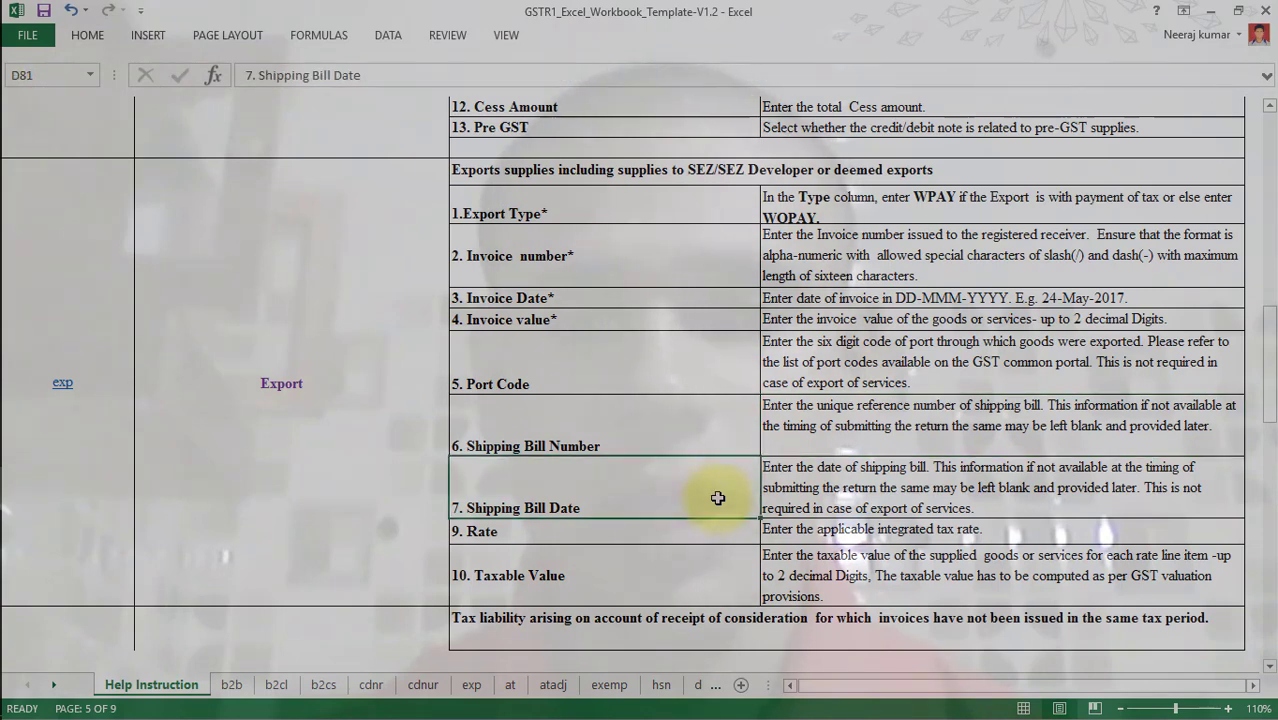
{"action": "left_click", "coordinate": [960, 493]}
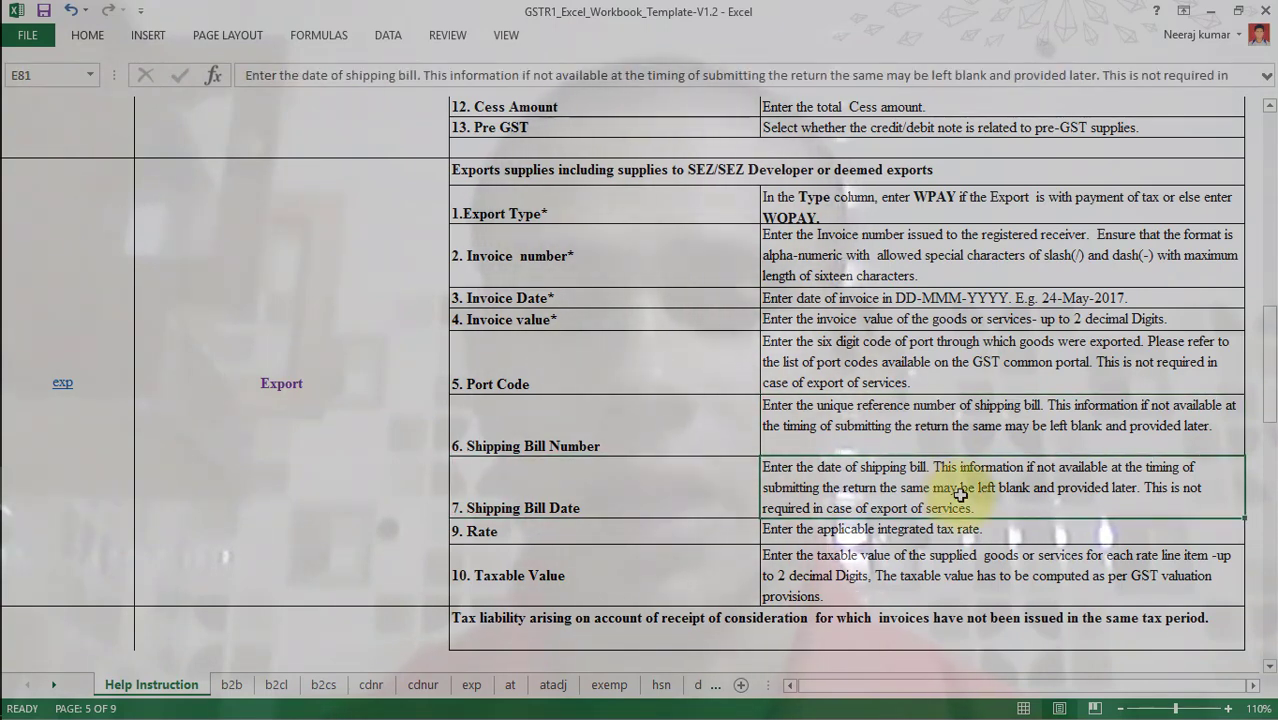
{"action": "left_click", "coordinate": [677, 530]}
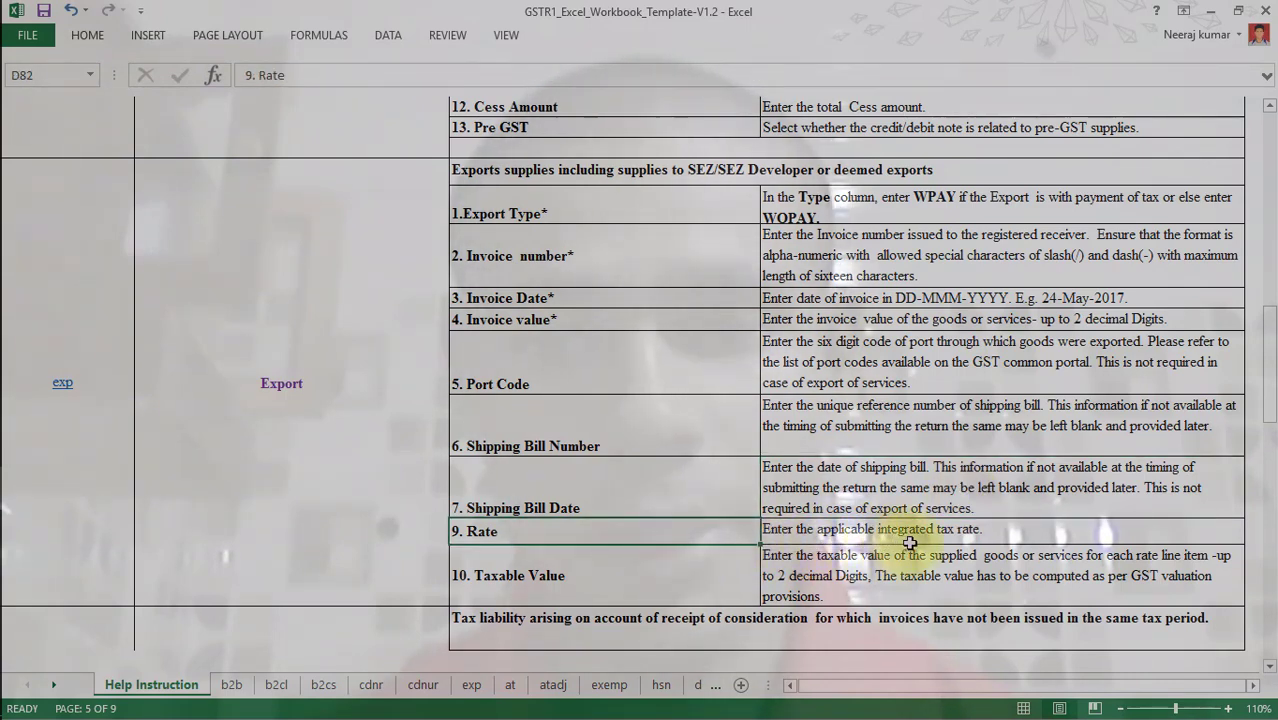
{"action": "left_click", "coordinate": [980, 537]}
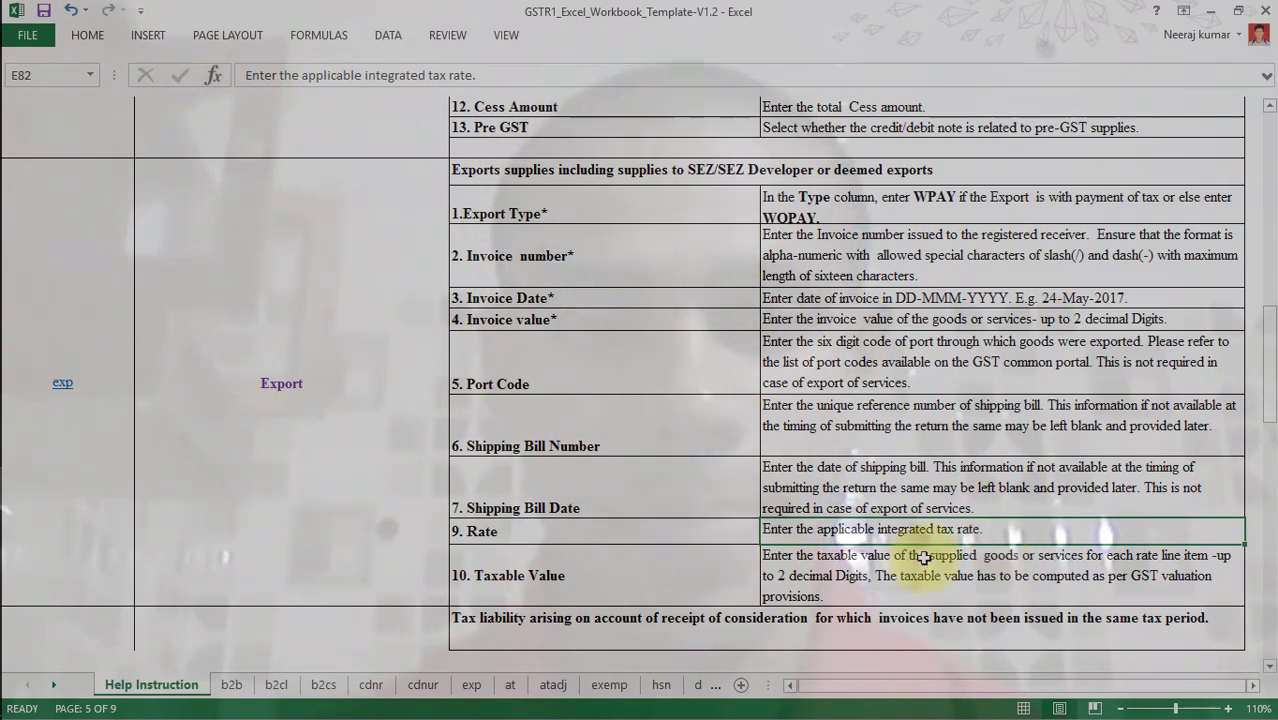
{"action": "left_click", "coordinate": [645, 576]}
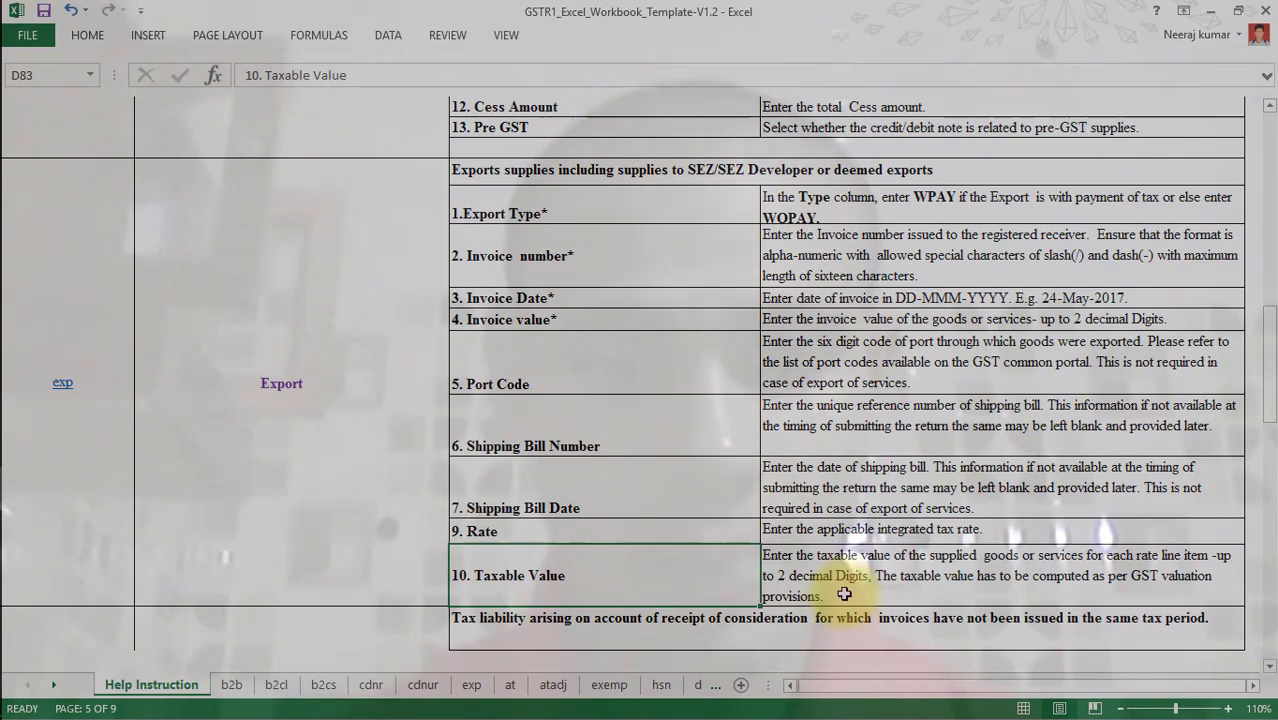
Open the exp sheet and check the Export Type options of the first record, keeping WOPAY.
{"action": "left_click", "coordinate": [474, 685]}
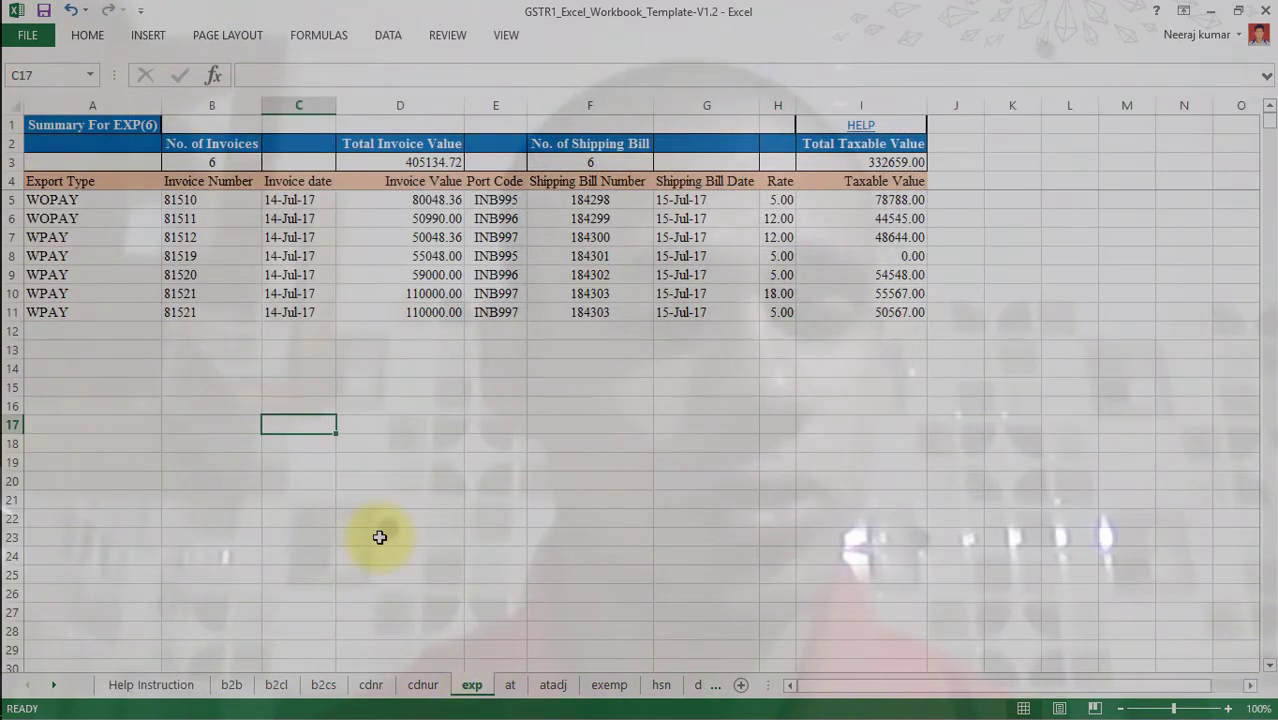
{"action": "left_click", "coordinate": [117, 180]}
{"action": "left_click", "coordinate": [140, 202]}
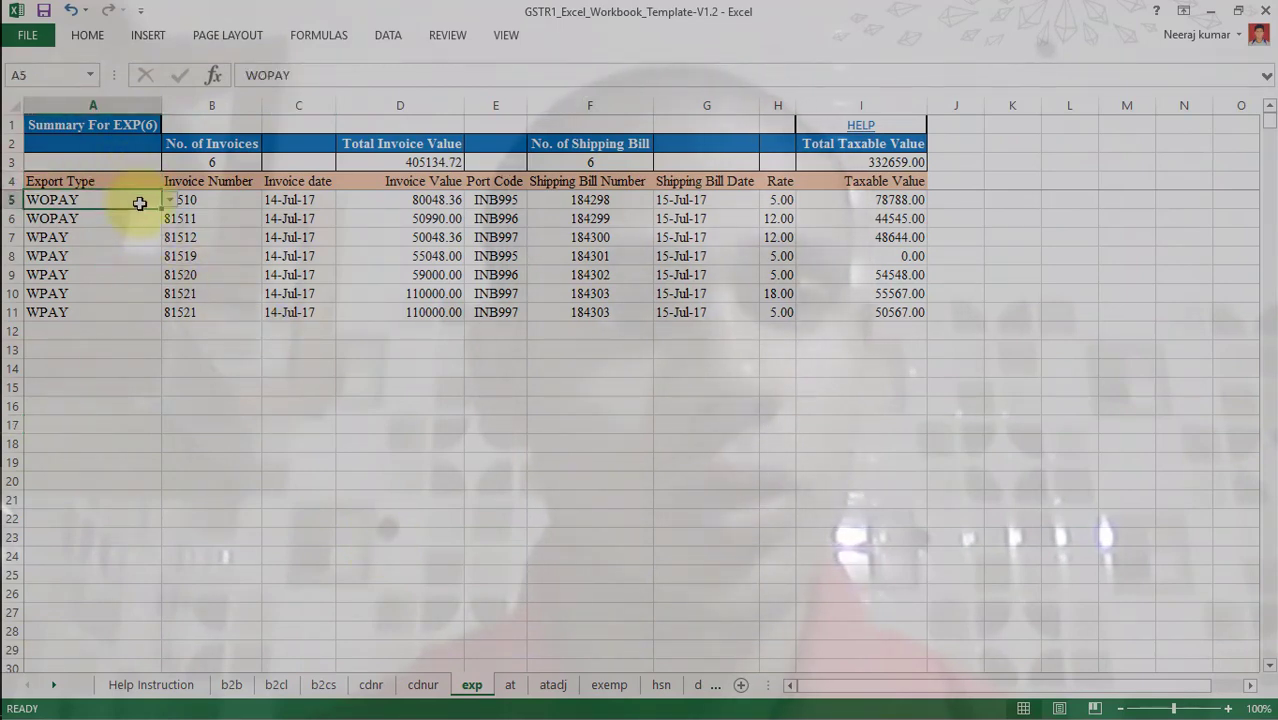
{"action": "left_click", "coordinate": [171, 203]}
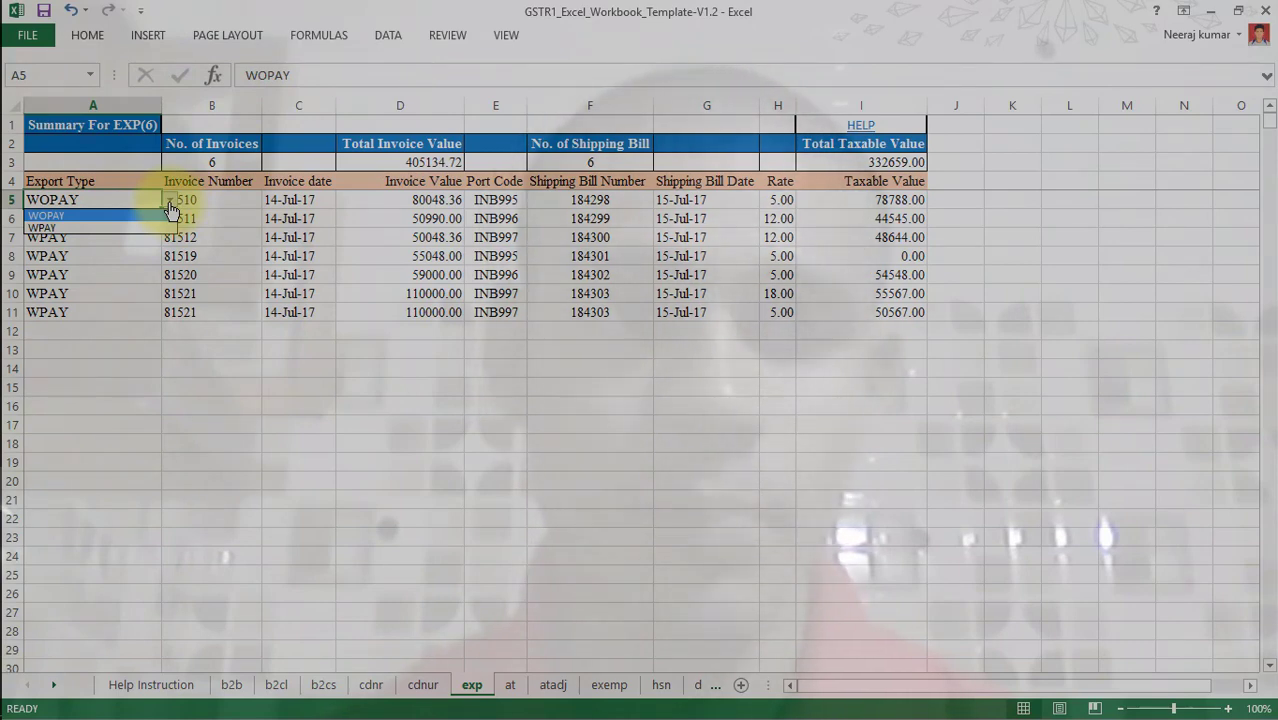
{"action": "key", "text": "Escape"}
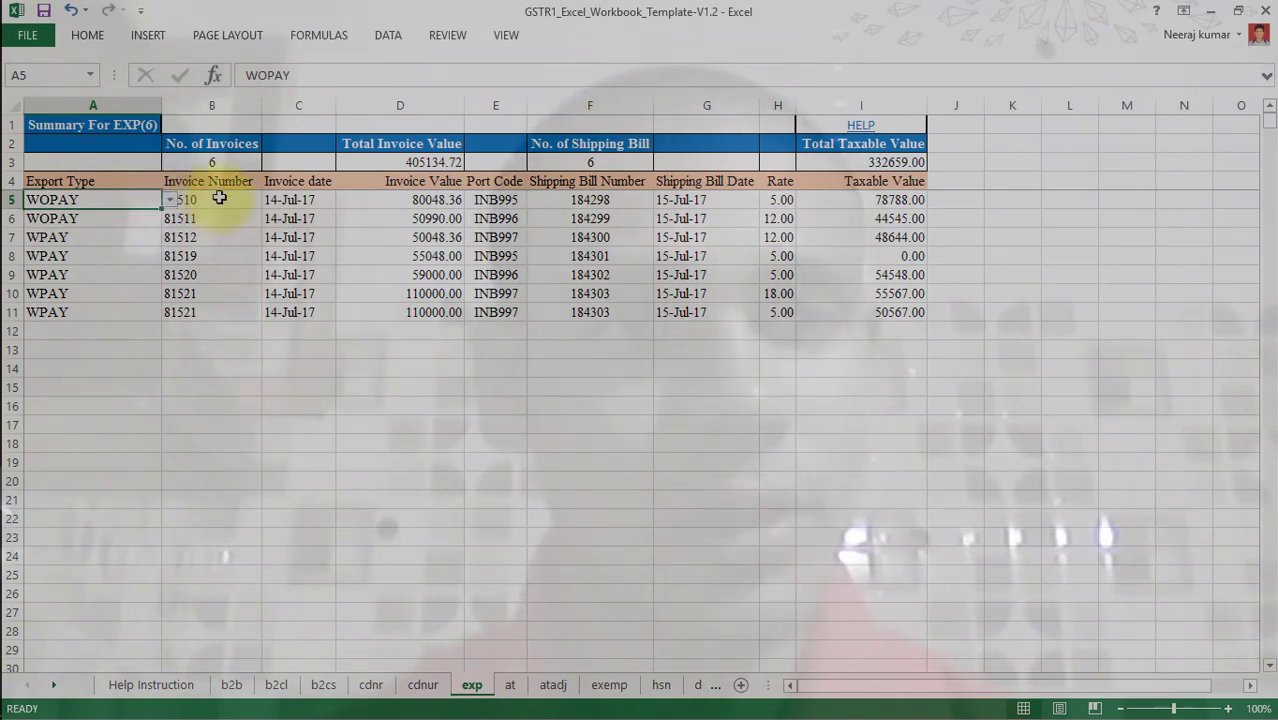
Check the first export record's entries in row 5, from Invoice Number through Port Code and shipping bill details to Rate and Taxable Value.
{"action": "left_click", "coordinate": [219, 198]}
{"action": "left_click", "coordinate": [307, 199]}
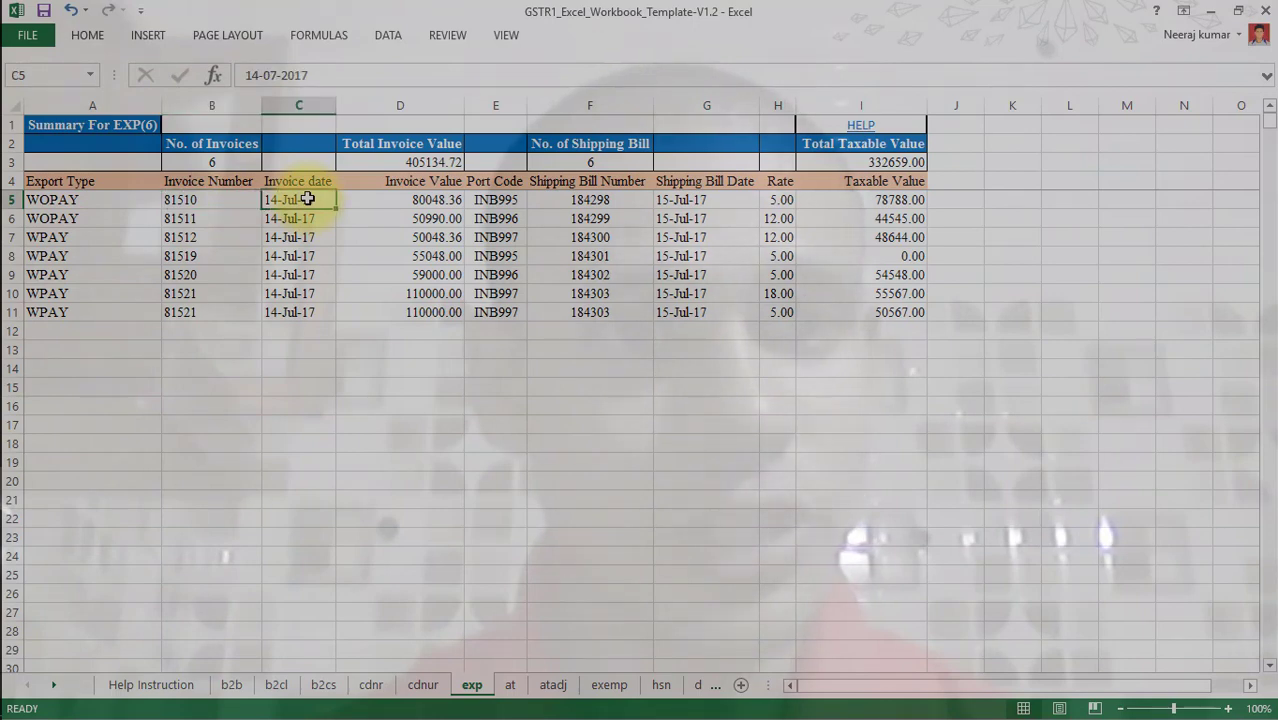
{"action": "left_click", "coordinate": [413, 207]}
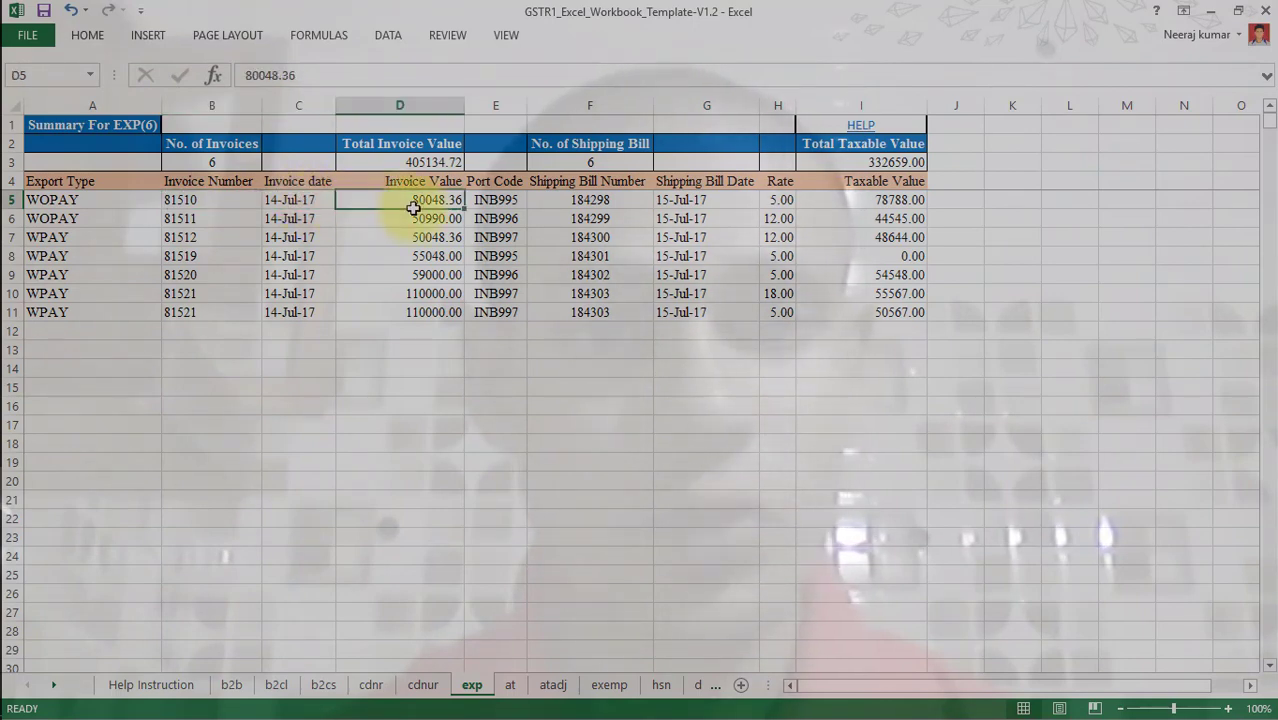
{"action": "left_click", "coordinate": [507, 202]}
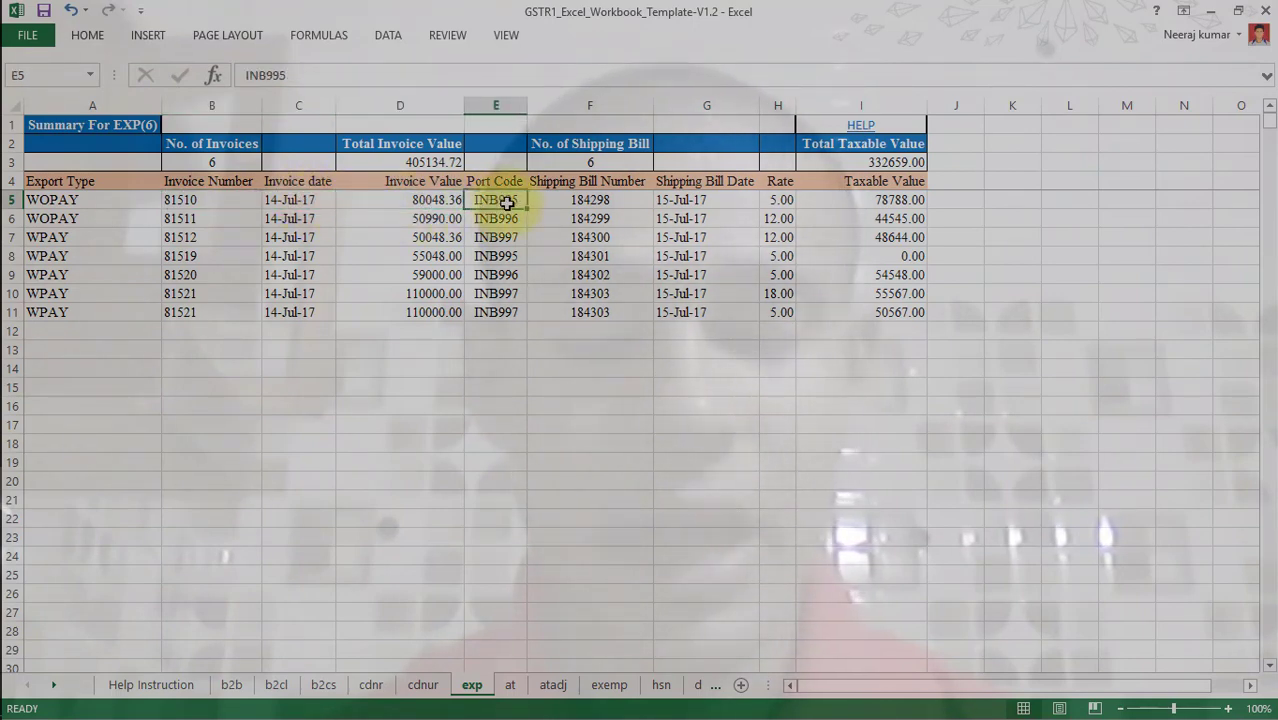
{"action": "left_click", "coordinate": [597, 200]}
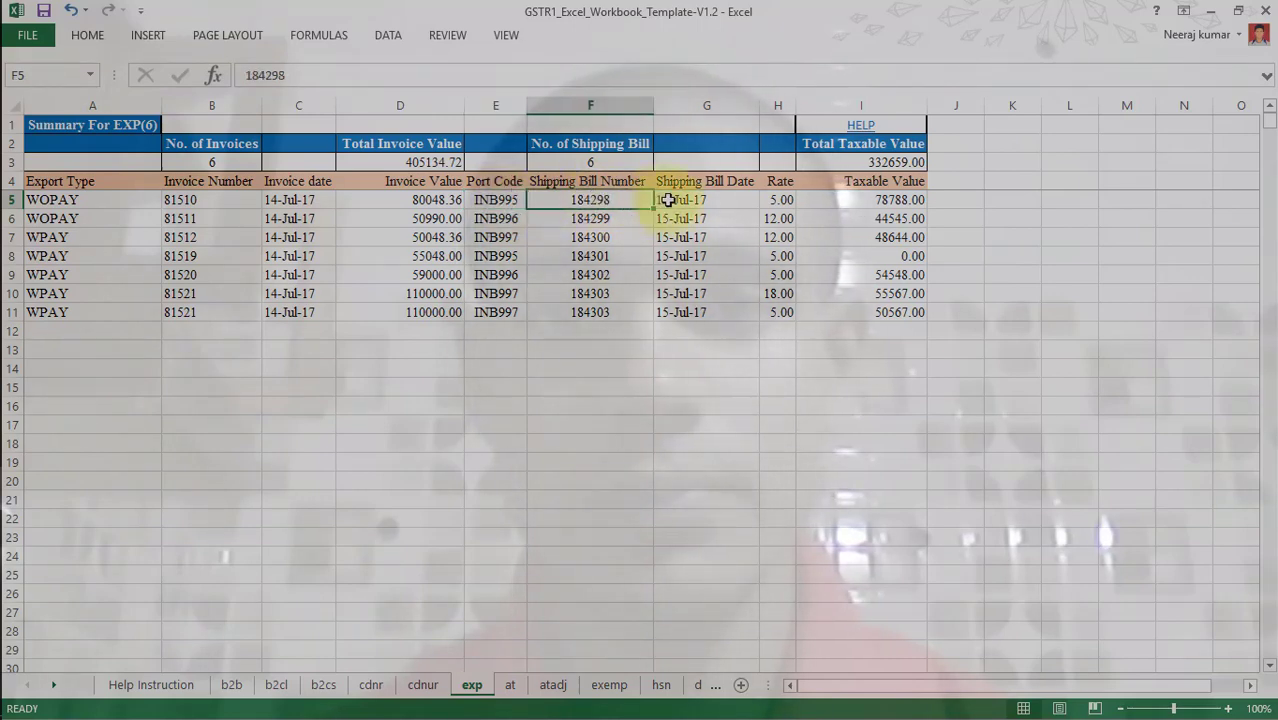
{"action": "left_click", "coordinate": [705, 200]}
{"action": "left_click", "coordinate": [777, 199]}
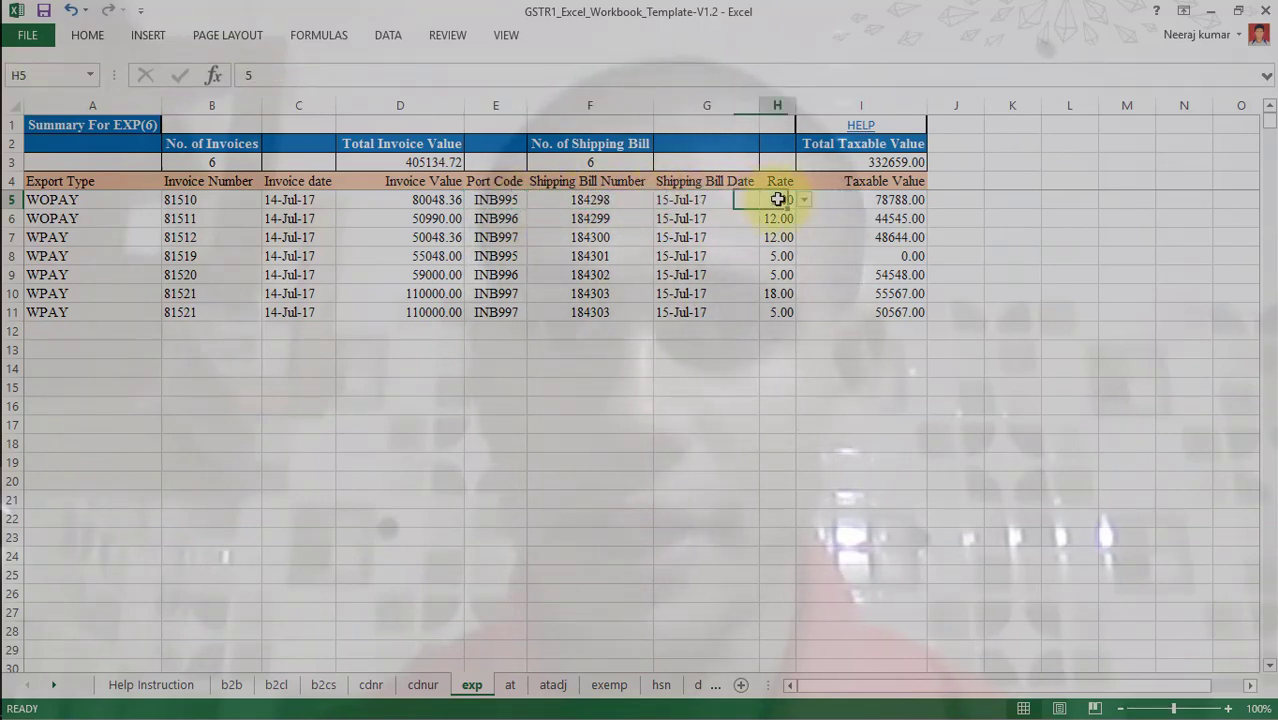
{"action": "left_click", "coordinate": [854, 201]}
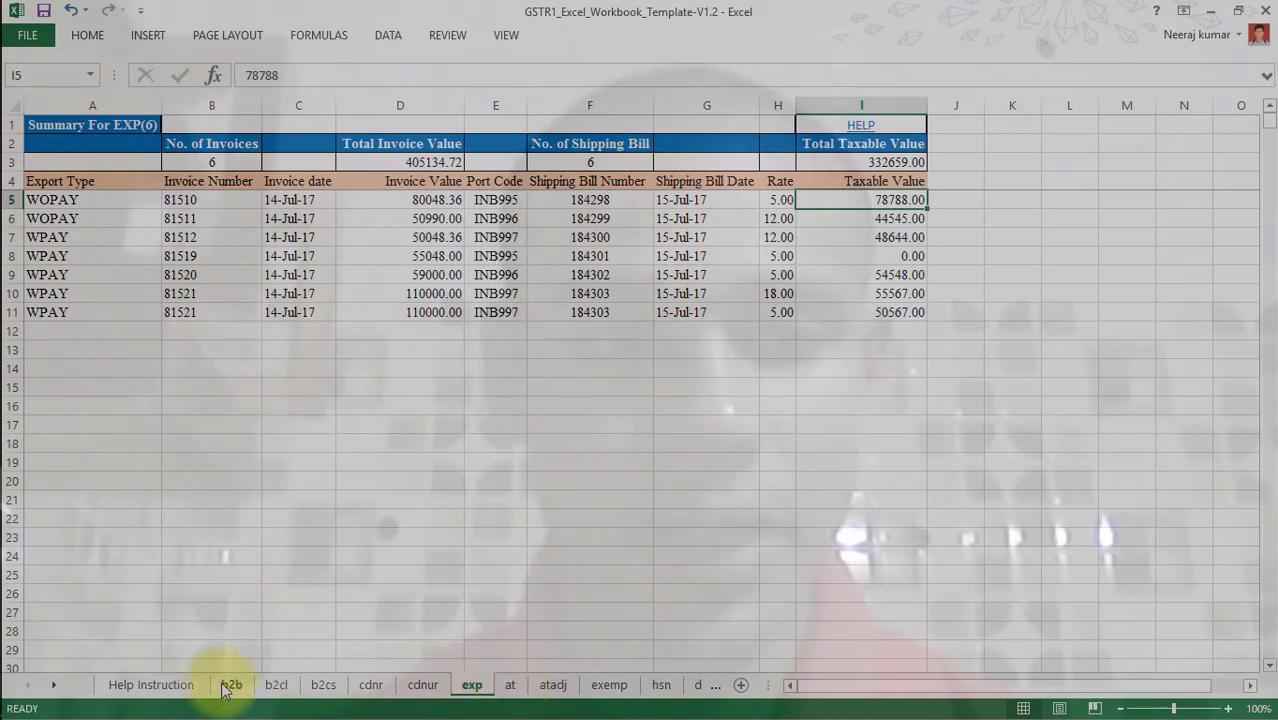
Return to the Help Instruction sheet and go down past the Export section to the Tax liability on advances and Advance adjustments sections.
{"action": "left_click", "coordinate": [183, 685]}
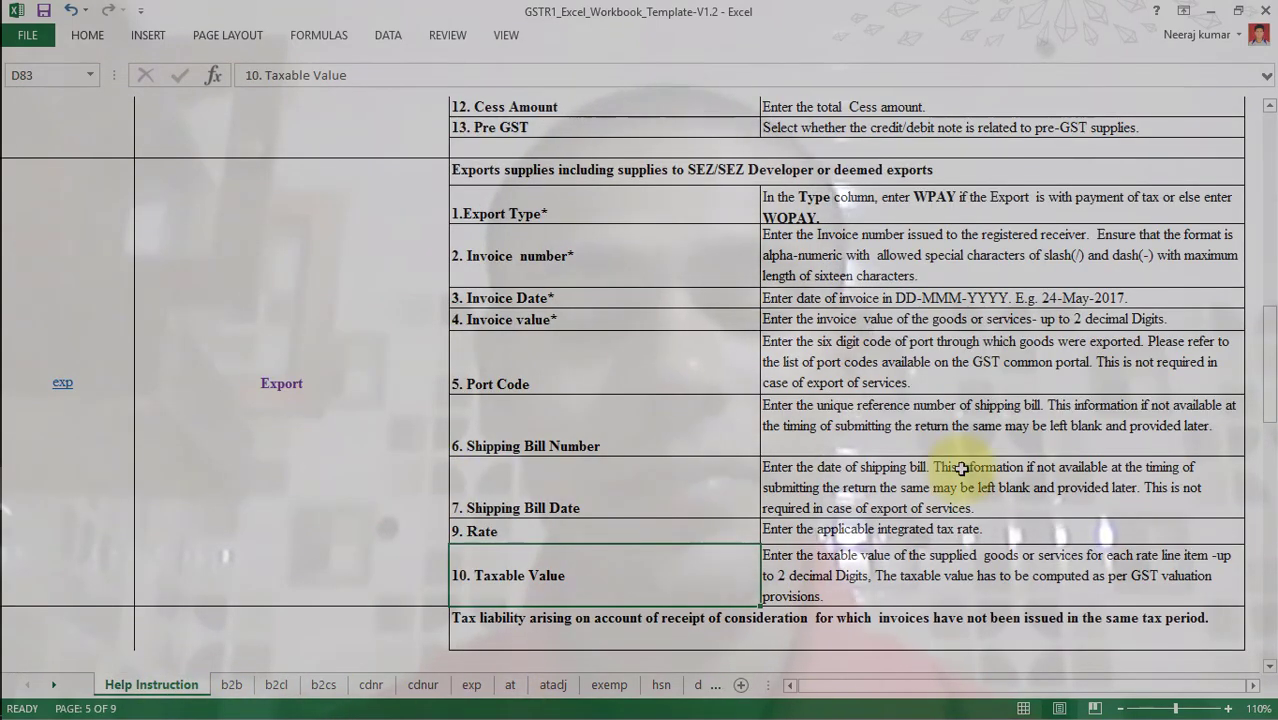
{"action": "left_click", "coordinate": [587, 431]}
{"action": "key", "text": "Down"}
{"action": "key", "text": "Down"}
{"action": "key", "text": "Down"}
{"action": "key", "text": "Down"}
{"action": "key", "text": "Down"}
{"action": "key", "text": "Down"}
{"action": "key", "text": "Down"}
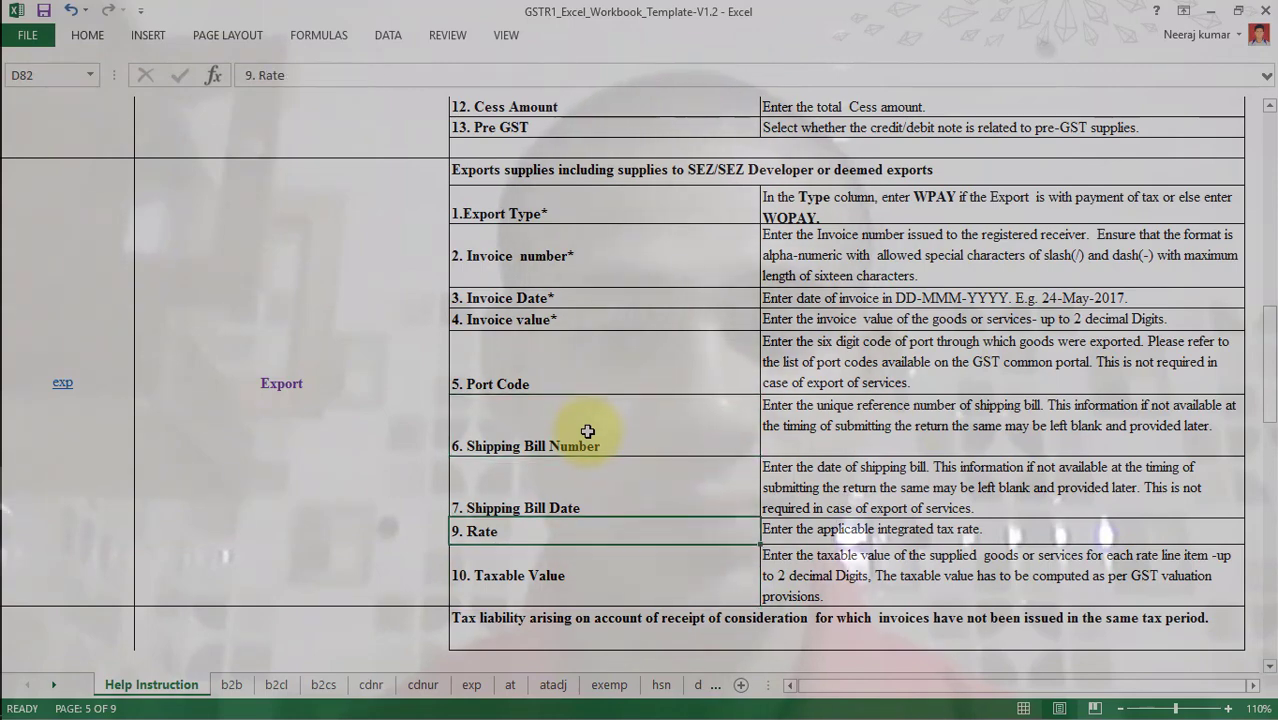
{"action": "key", "text": "Down"}
{"action": "key", "text": "Down"}
{"action": "key", "text": "Down"}
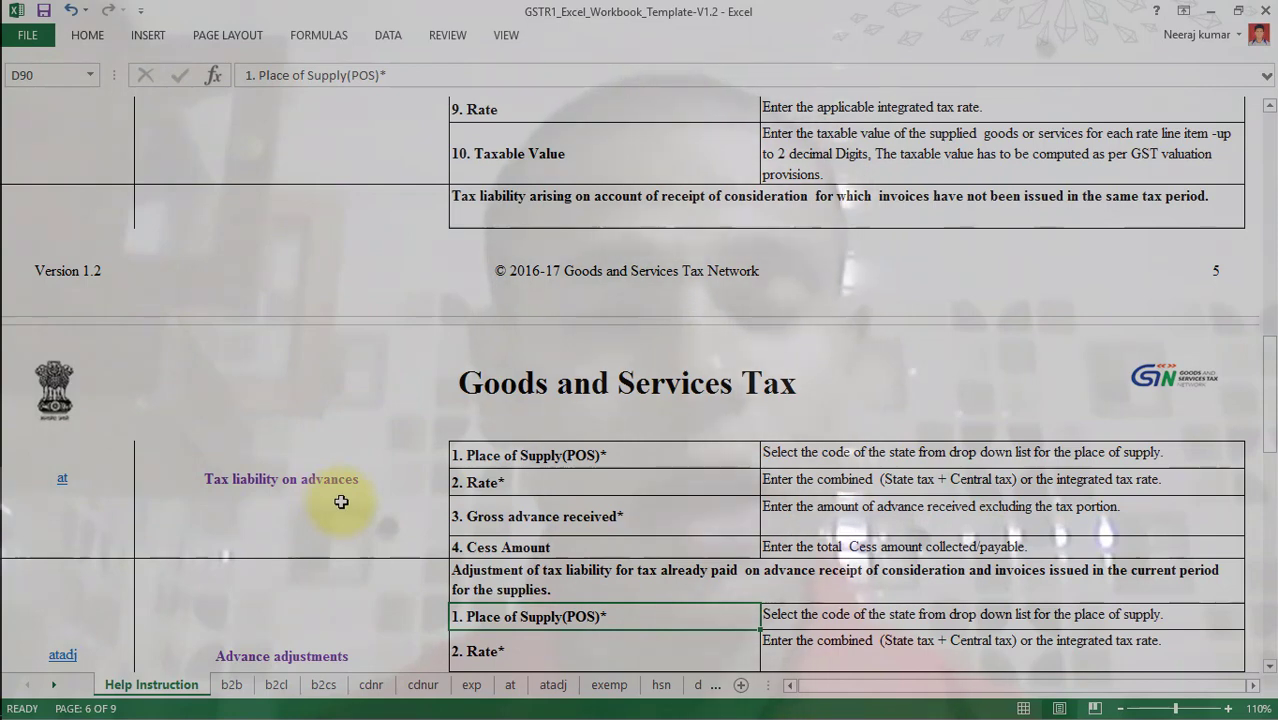
Read the Tax liability on advances heading and its instructions for Place of Supply, Rate, Gross advance received and Cess Amount.
{"action": "left_click", "coordinate": [661, 210]}
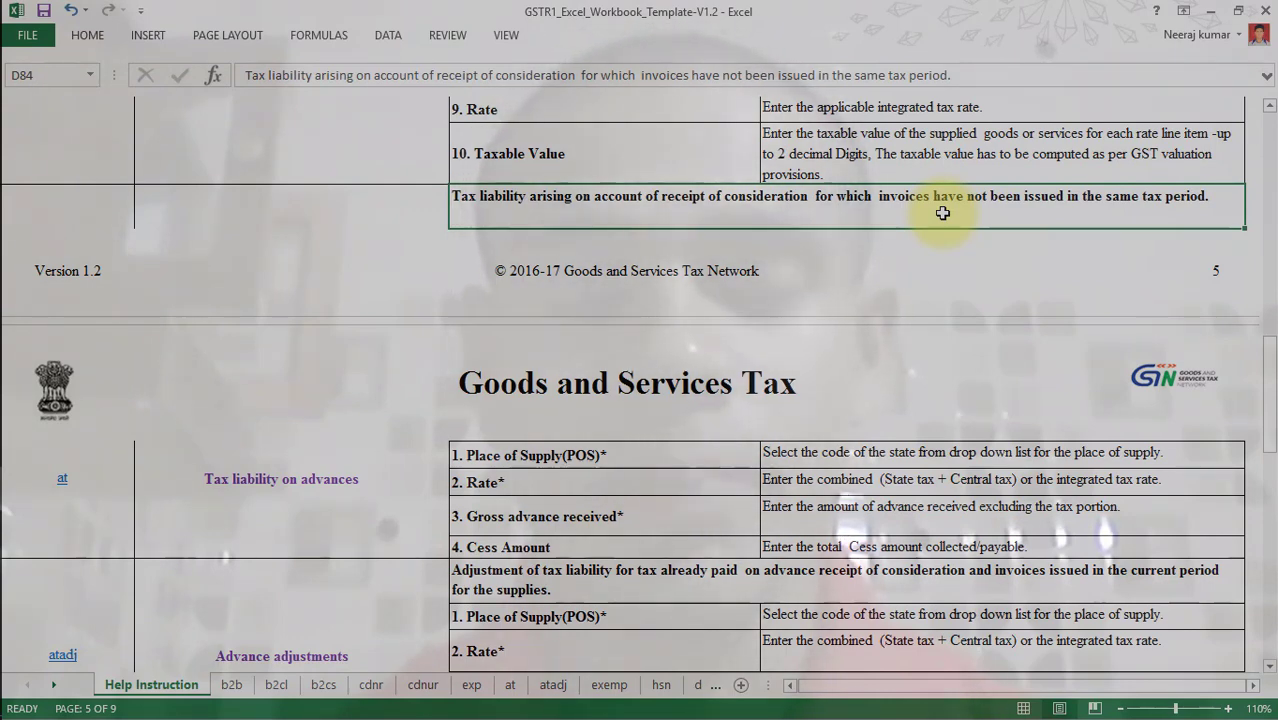
{"action": "left_click", "coordinate": [645, 458]}
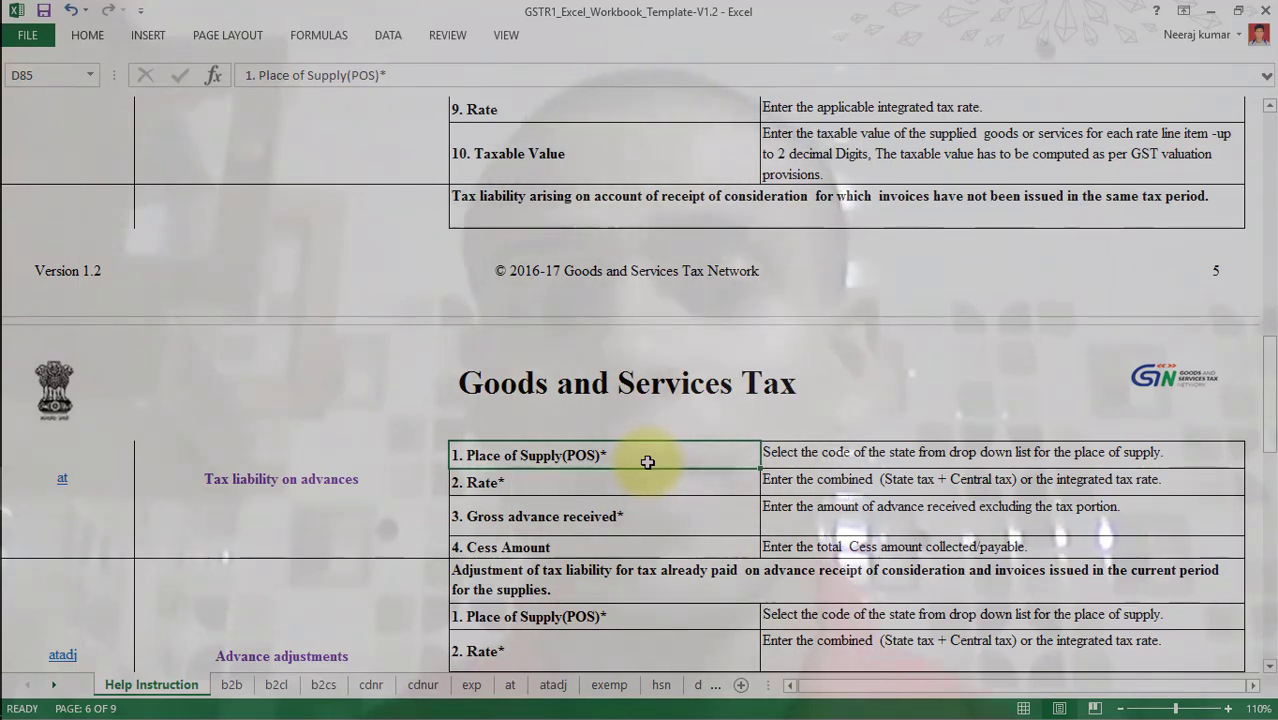
{"action": "left_click", "coordinate": [830, 453]}
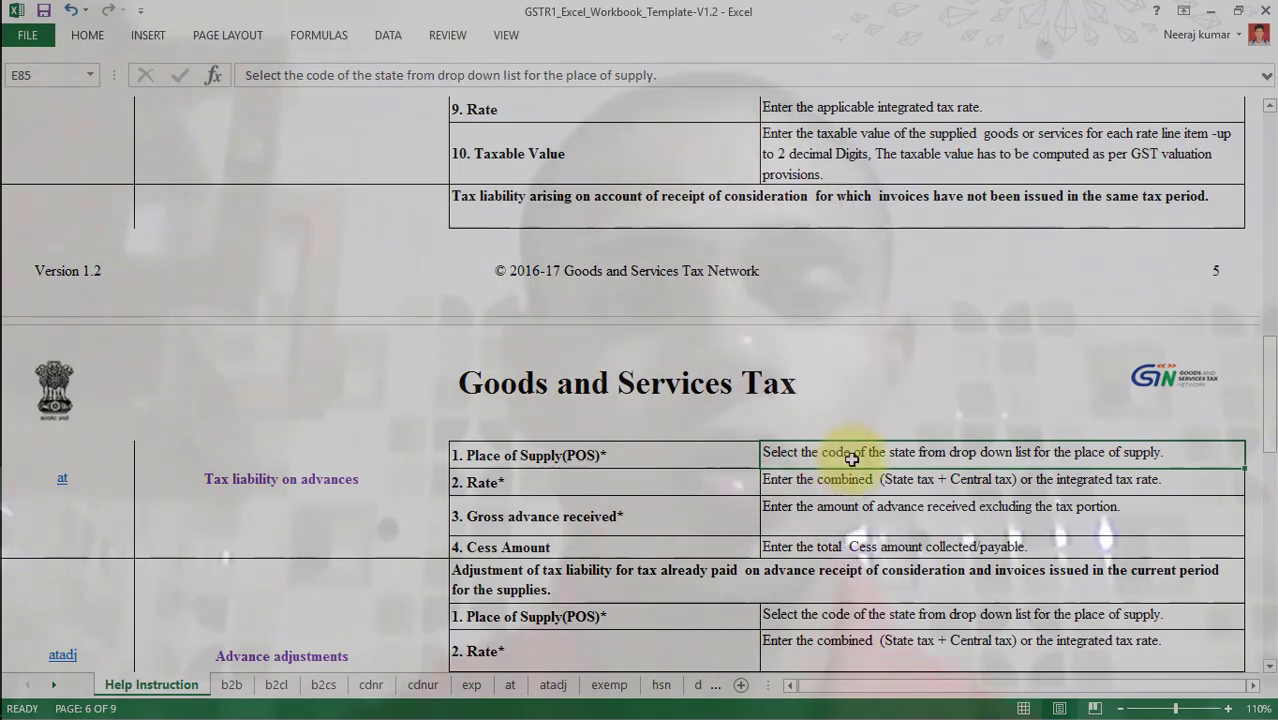
{"action": "left_click", "coordinate": [685, 484]}
{"action": "left_click", "coordinate": [908, 485]}
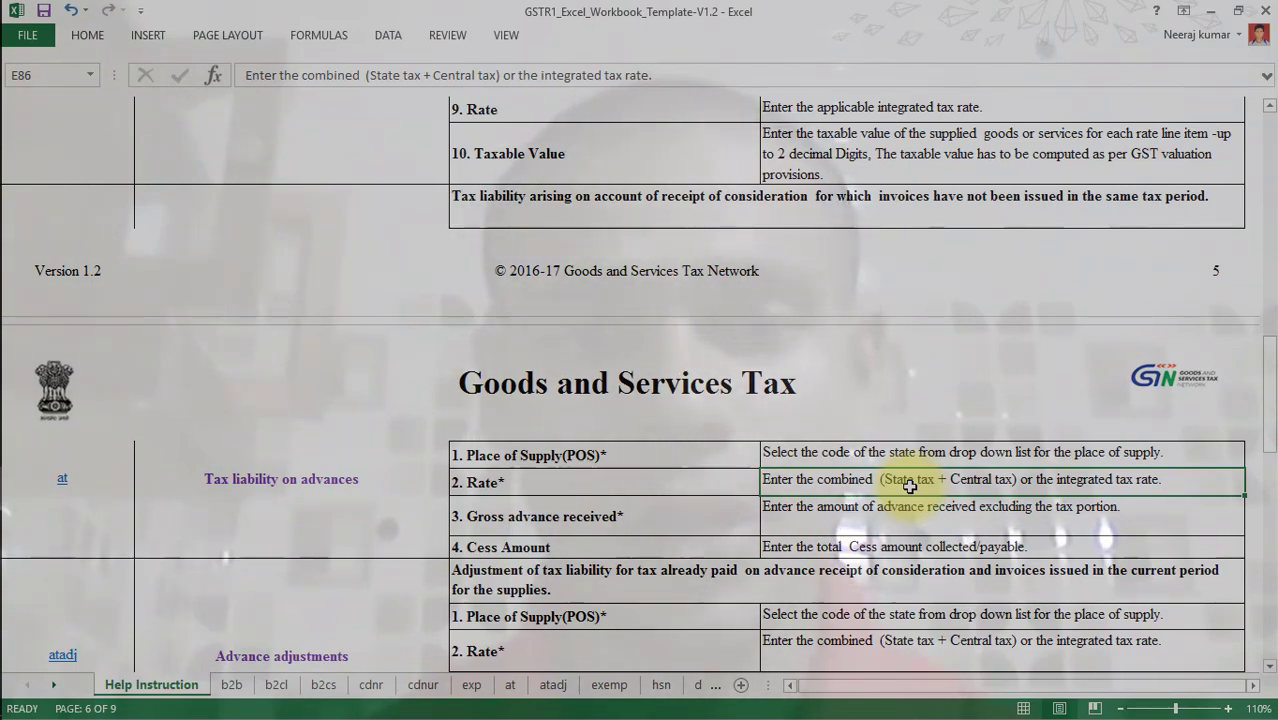
{"action": "left_click", "coordinate": [649, 516]}
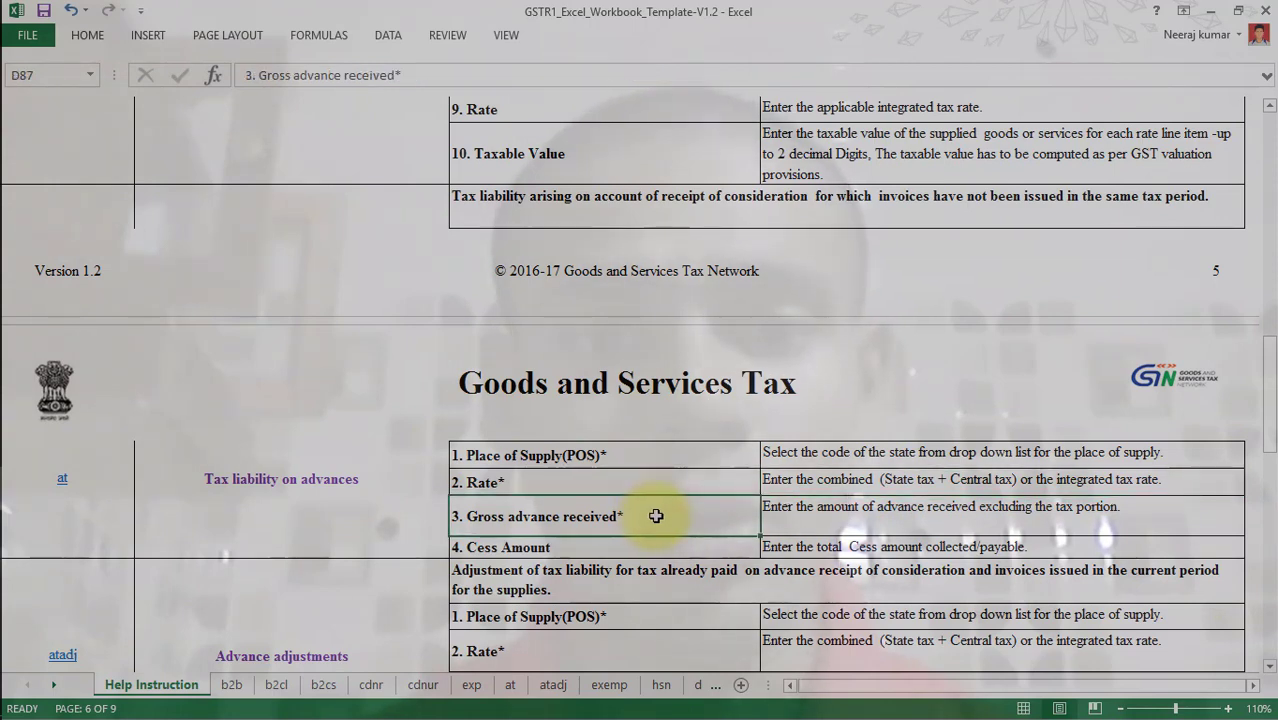
{"action": "left_click", "coordinate": [782, 511]}
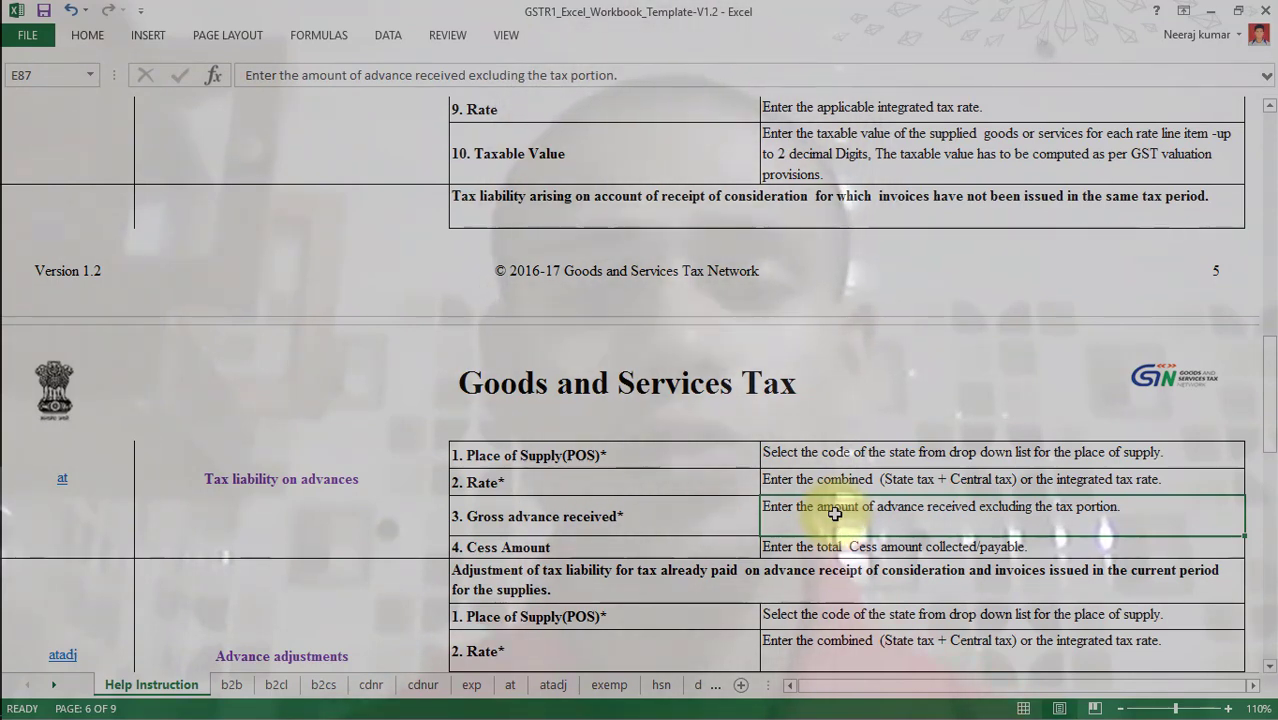
{"action": "left_click", "coordinate": [643, 552]}
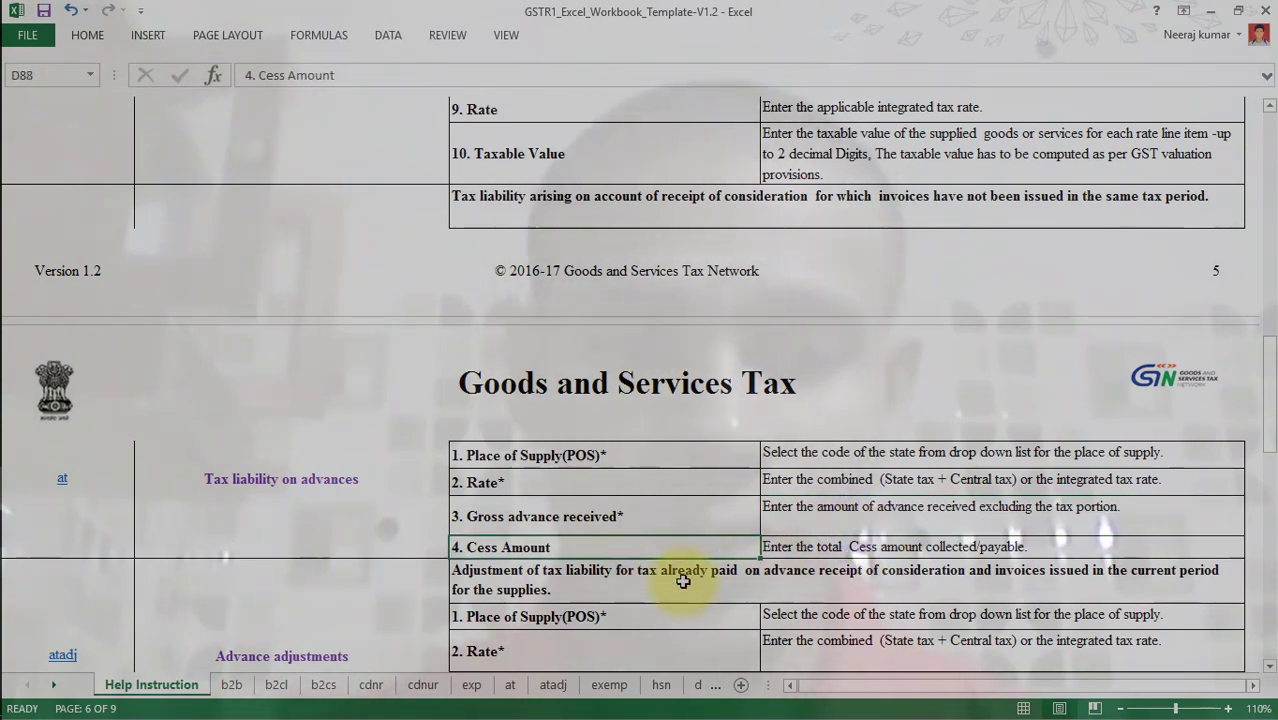
Open the at sheet and check the first record's Place Of Supply, Rate options, Gross Advance Received and Cess Amount, keeping the rate at 12.00.
{"action": "left_click", "coordinate": [509, 686]}
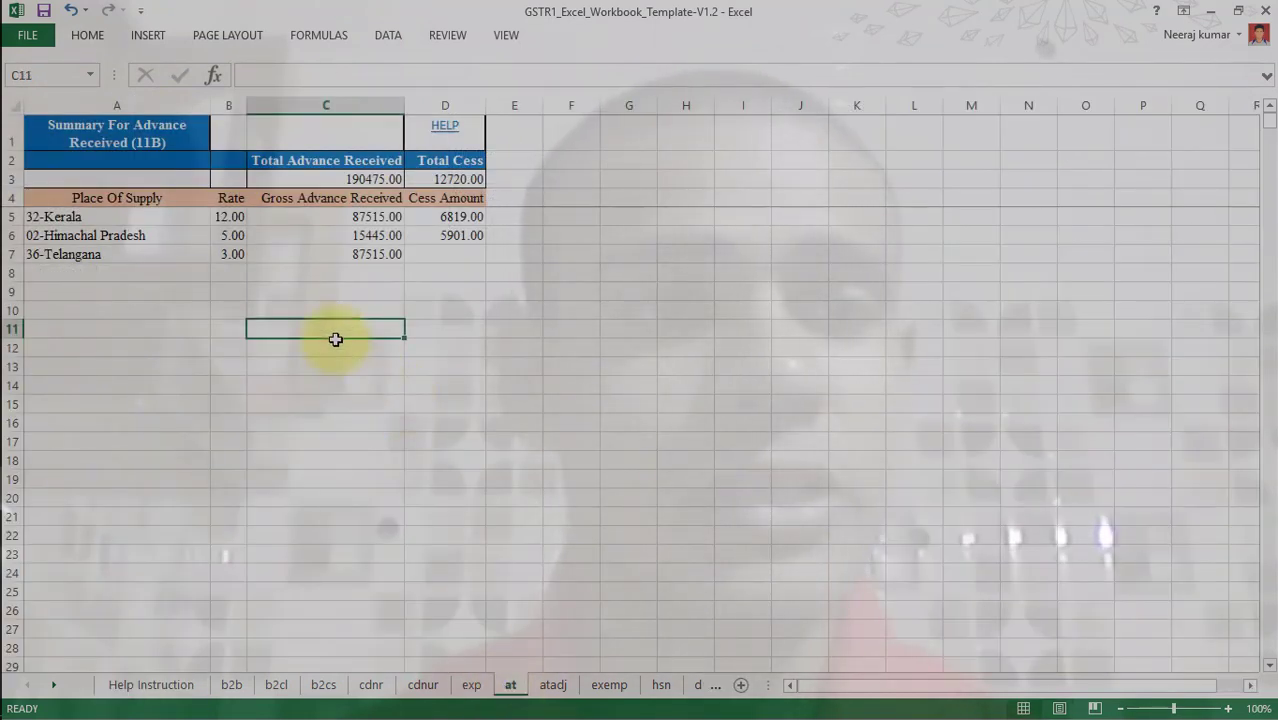
{"action": "left_click", "coordinate": [163, 205]}
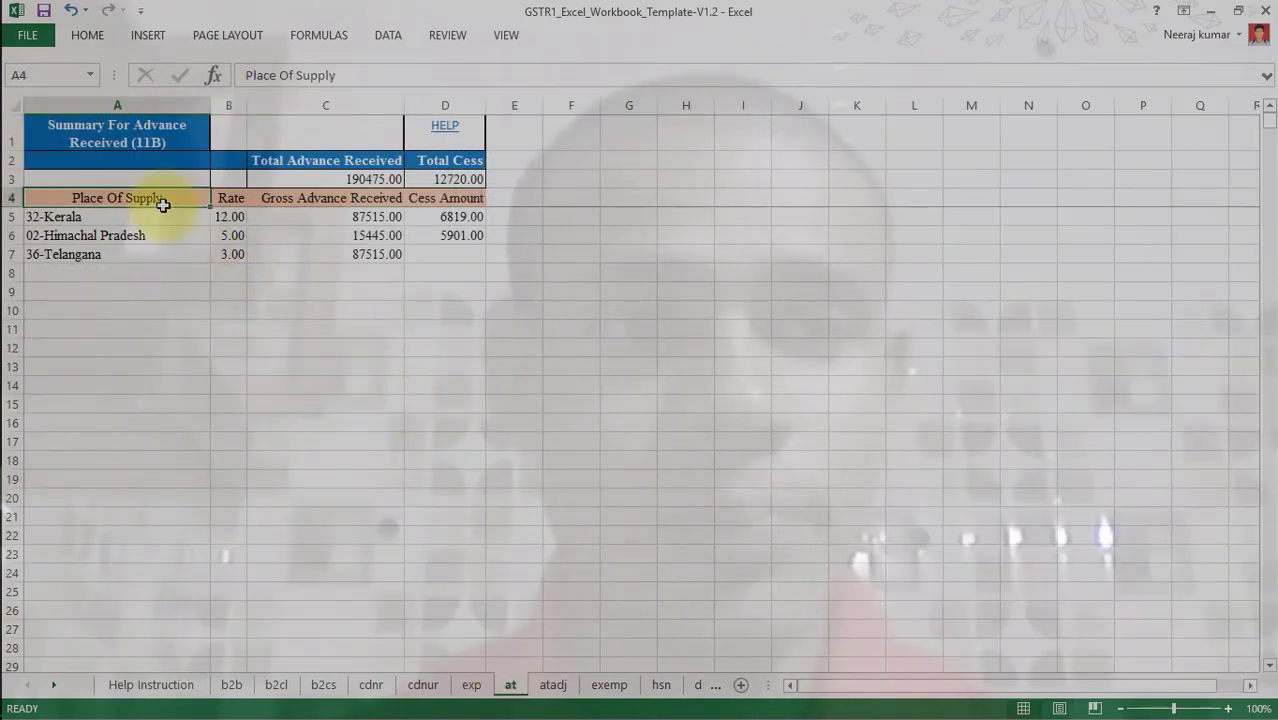
{"action": "left_click", "coordinate": [170, 221]}
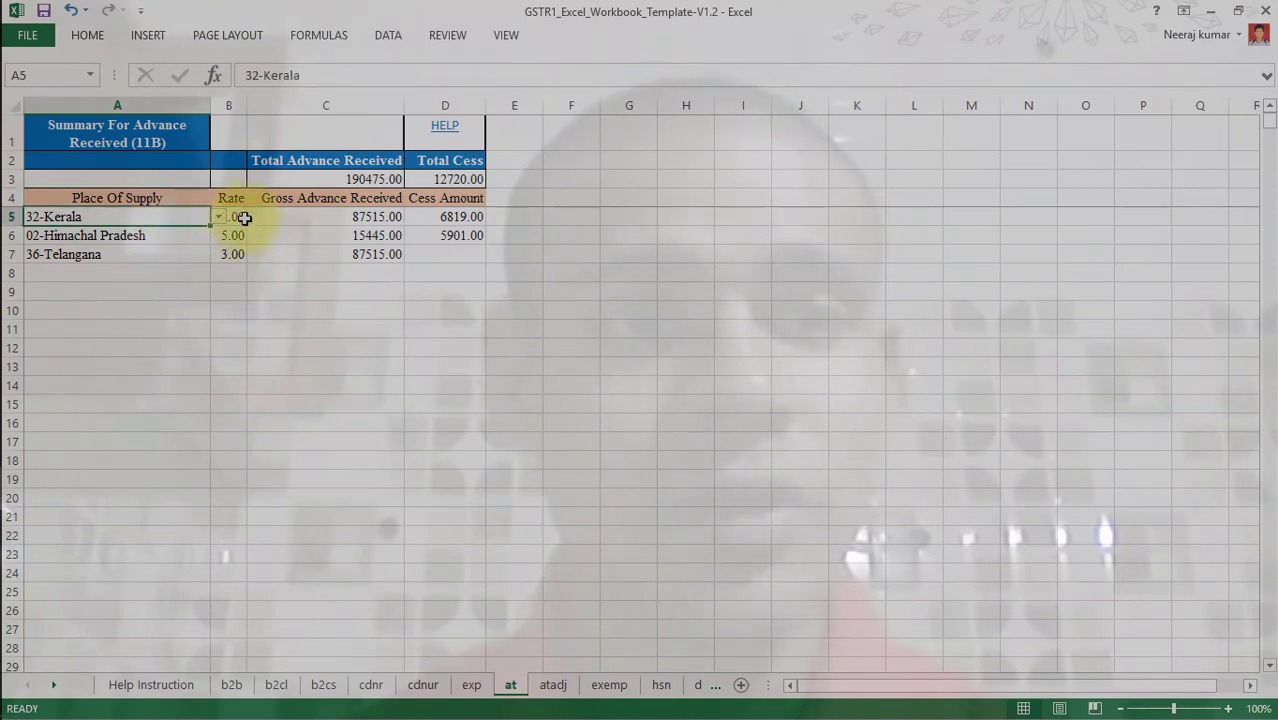
{"action": "left_click", "coordinate": [269, 299]}
{"action": "left_click", "coordinate": [226, 216]}
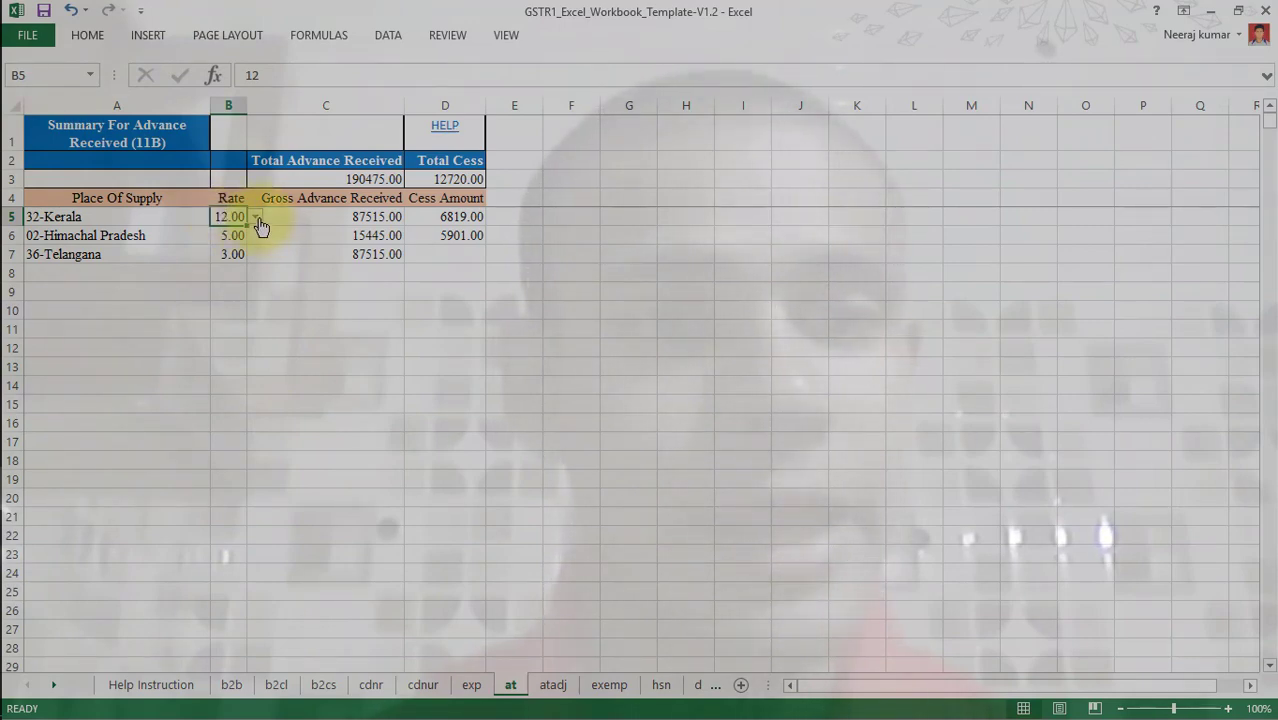
{"action": "left_click", "coordinate": [257, 218]}
{"action": "left_click", "coordinate": [257, 220]}
{"action": "left_click", "coordinate": [316, 217]}
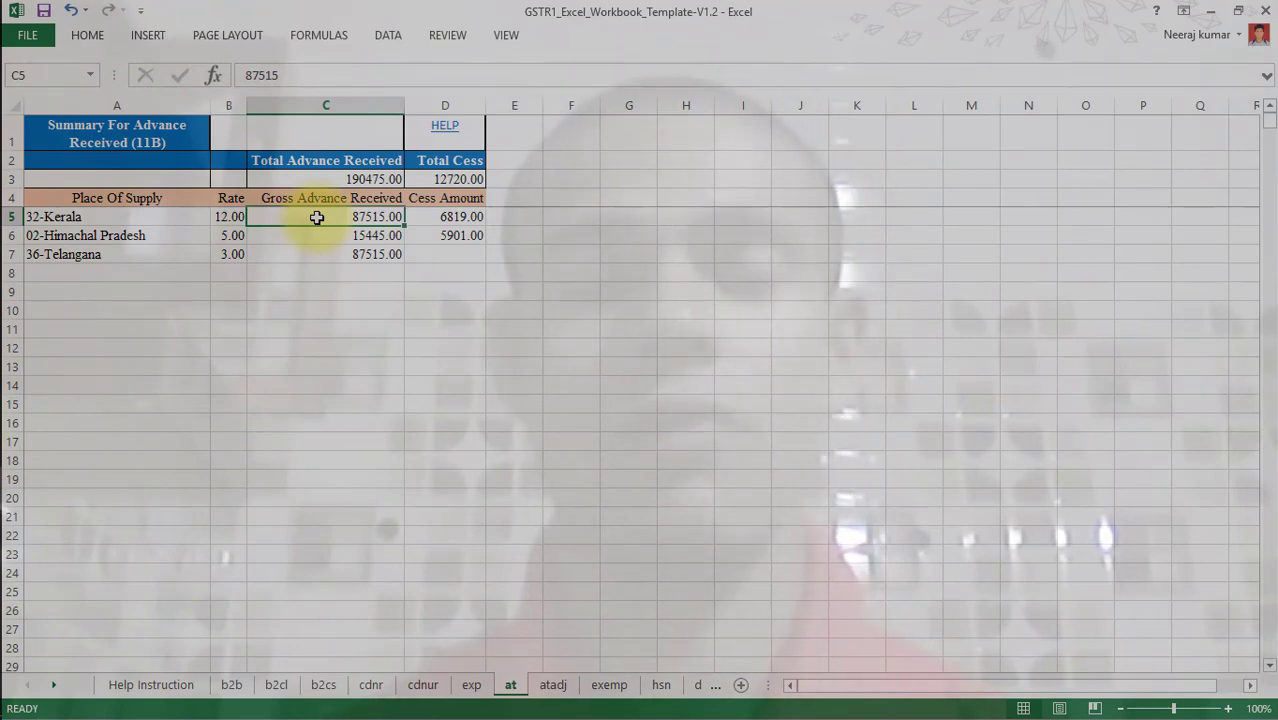
{"action": "left_click", "coordinate": [451, 218]}
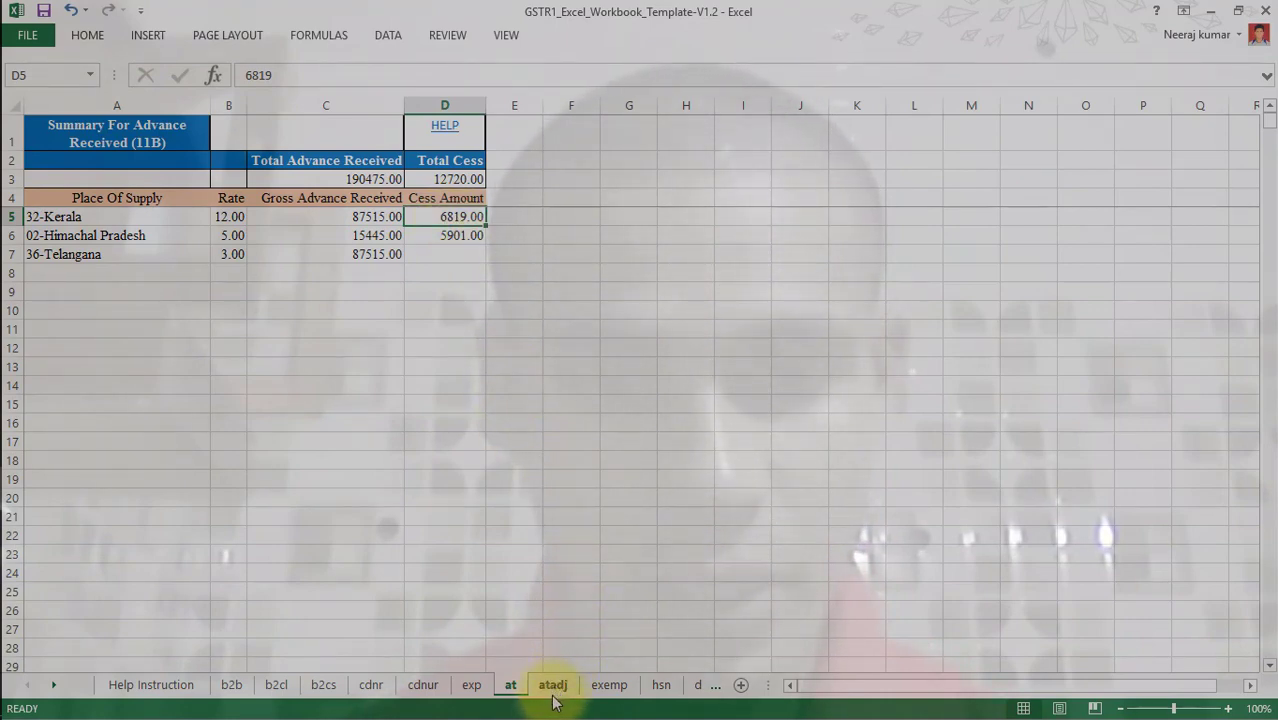
Return to the Help Instruction sheet and go down through the Advance adjustments section to its Cess Amount field.
{"action": "left_click", "coordinate": [152, 685]}
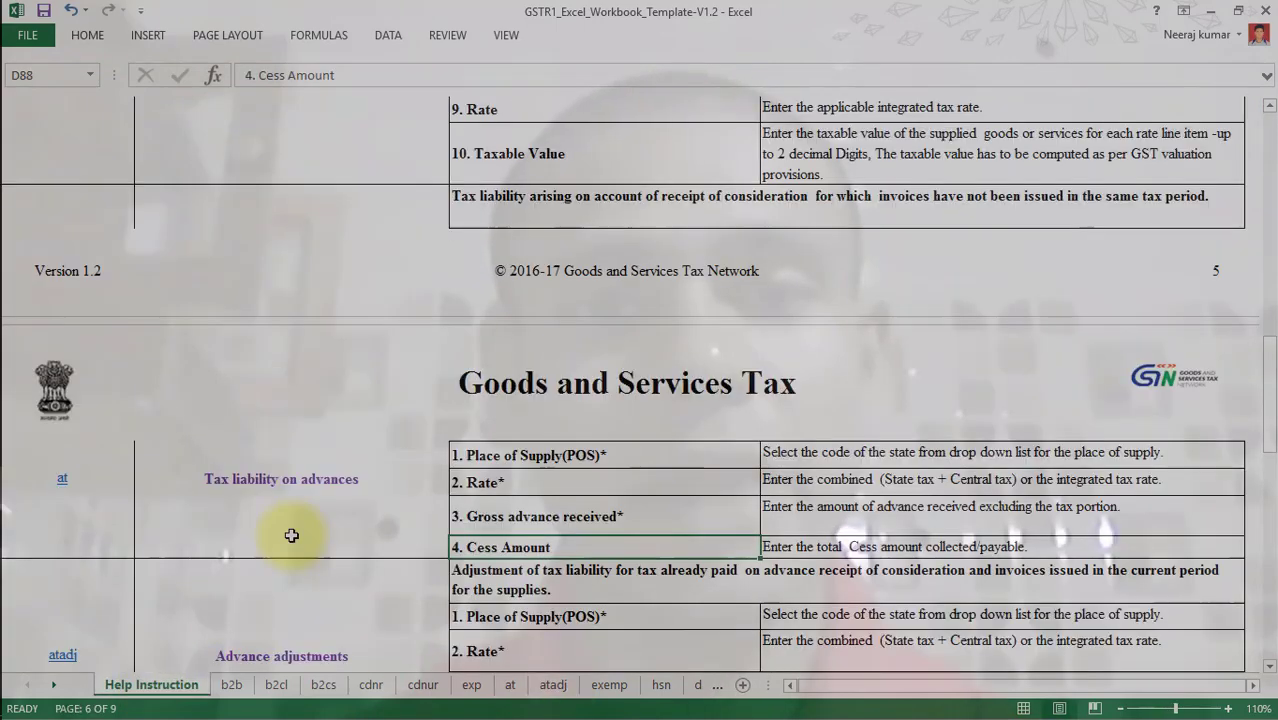
{"action": "left_click", "coordinate": [544, 463]}
{"action": "key", "text": "Down"}
{"action": "key", "text": "Down"}
{"action": "key", "text": "Down"}
{"action": "key", "text": "Down"}
{"action": "key", "text": "Down"}
{"action": "key", "text": "Down"}
{"action": "key", "text": "Down"}
{"action": "key", "text": "Down"}
{"action": "key", "text": "Down"}
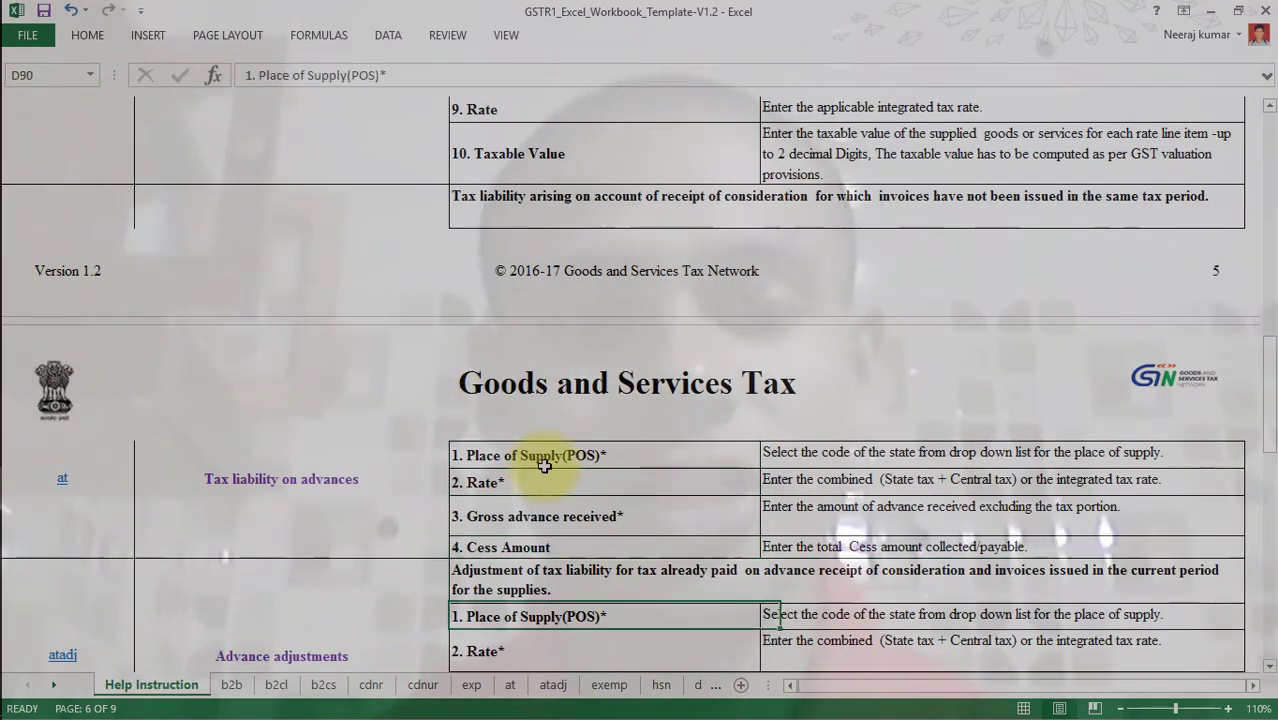
{"action": "key", "text": "Down"}
{"action": "key", "text": "Up"}
{"action": "key", "text": "Up"}
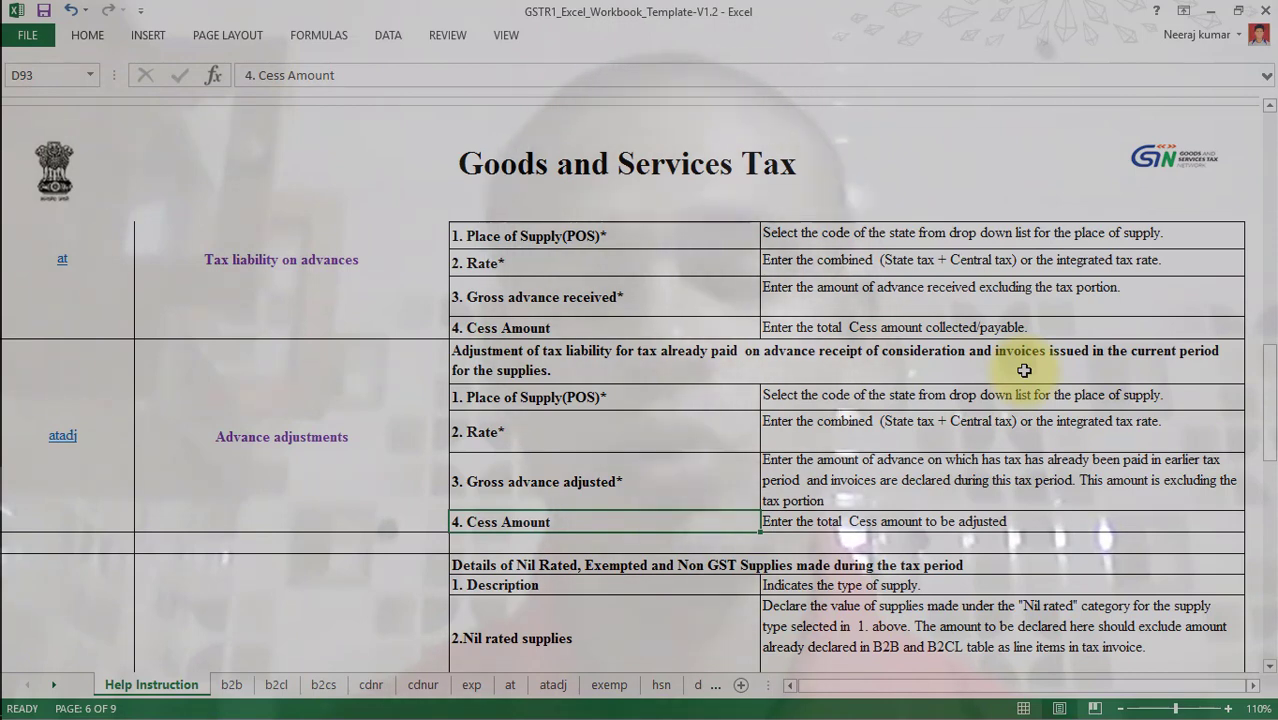
Read the Advance adjustments instructions for Place of Supply, Gross advance adjusted and Cess Amount.
{"action": "left_click", "coordinate": [700, 395]}
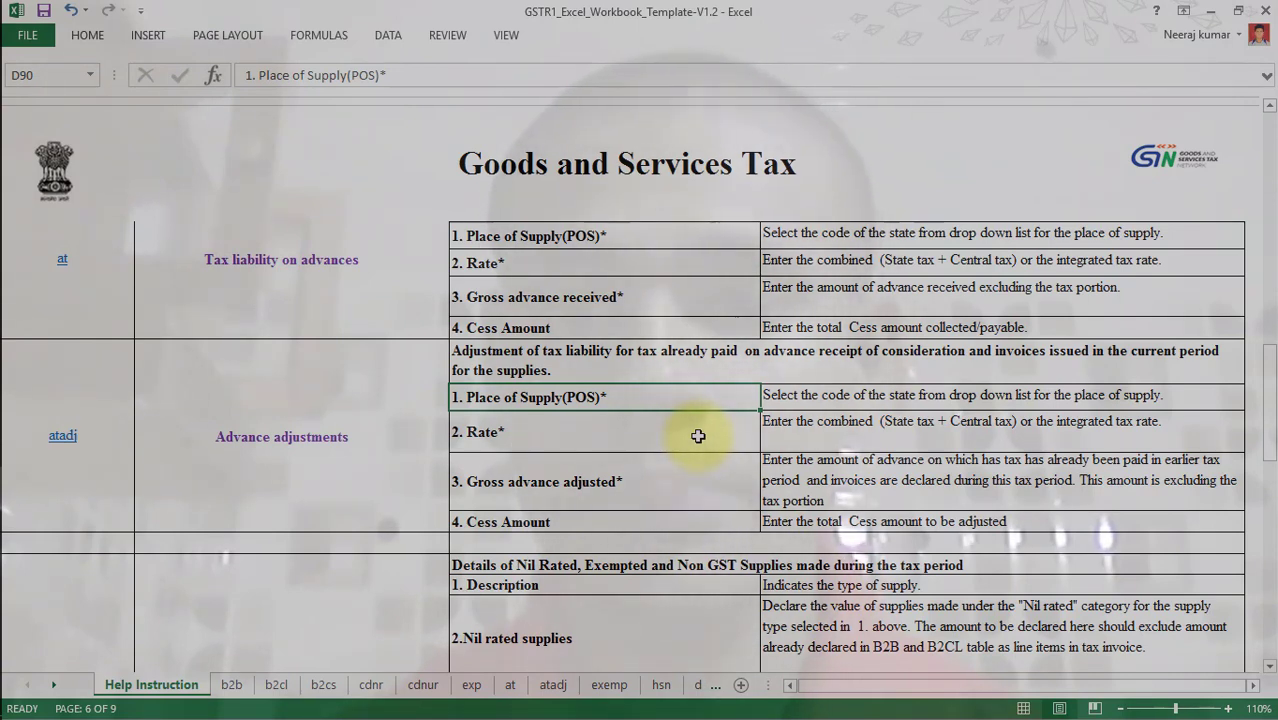
{"action": "left_click", "coordinate": [682, 484]}
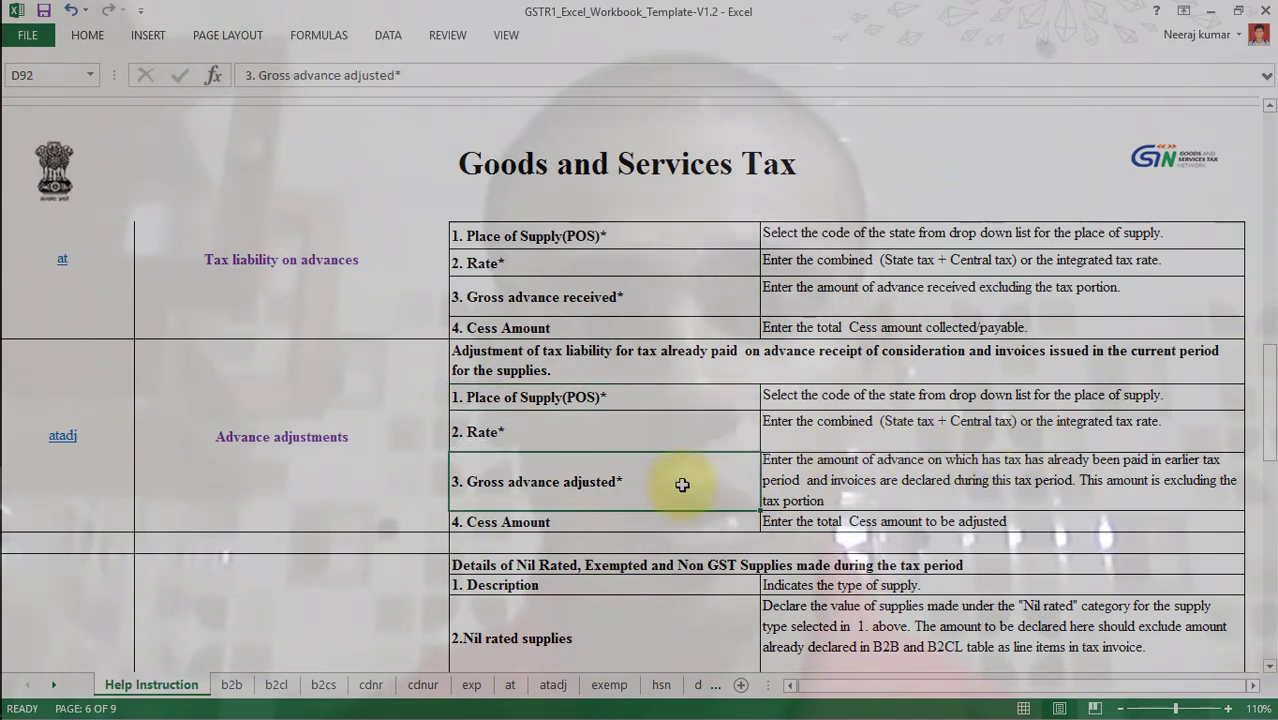
{"action": "left_click", "coordinate": [965, 482]}
{"action": "left_click", "coordinate": [650, 523]}
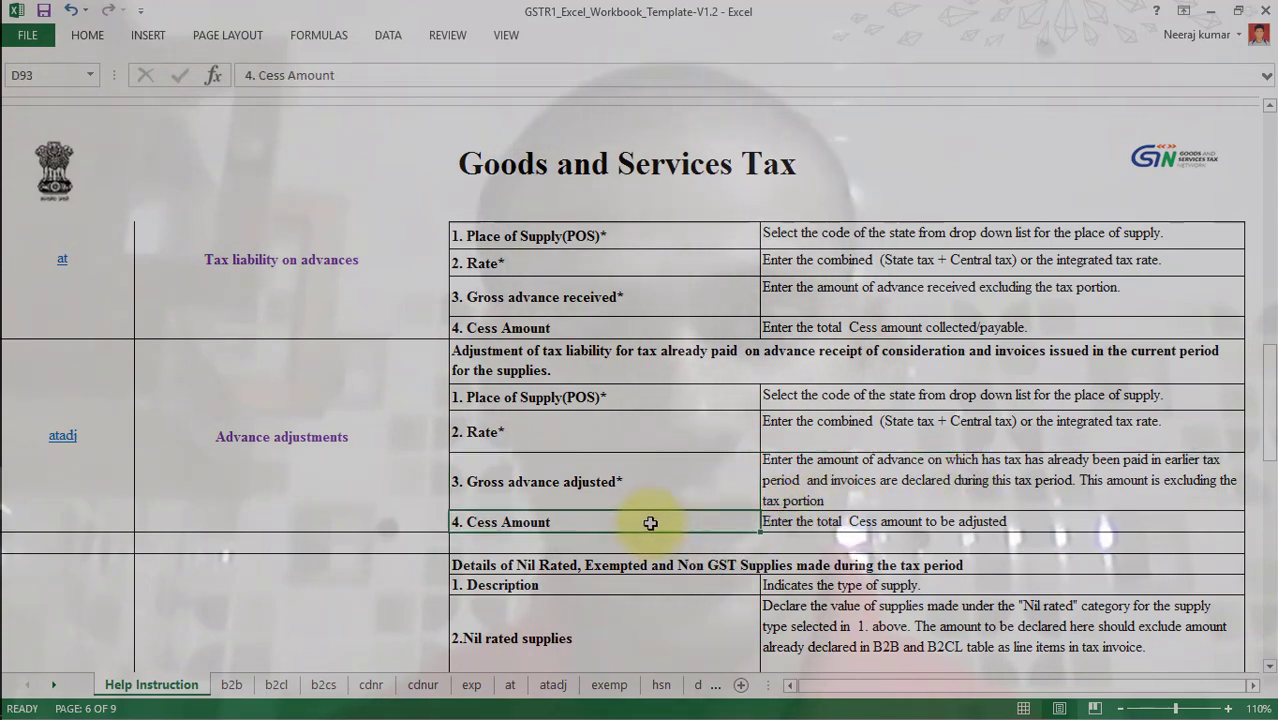
{"action": "left_click", "coordinate": [841, 521]}
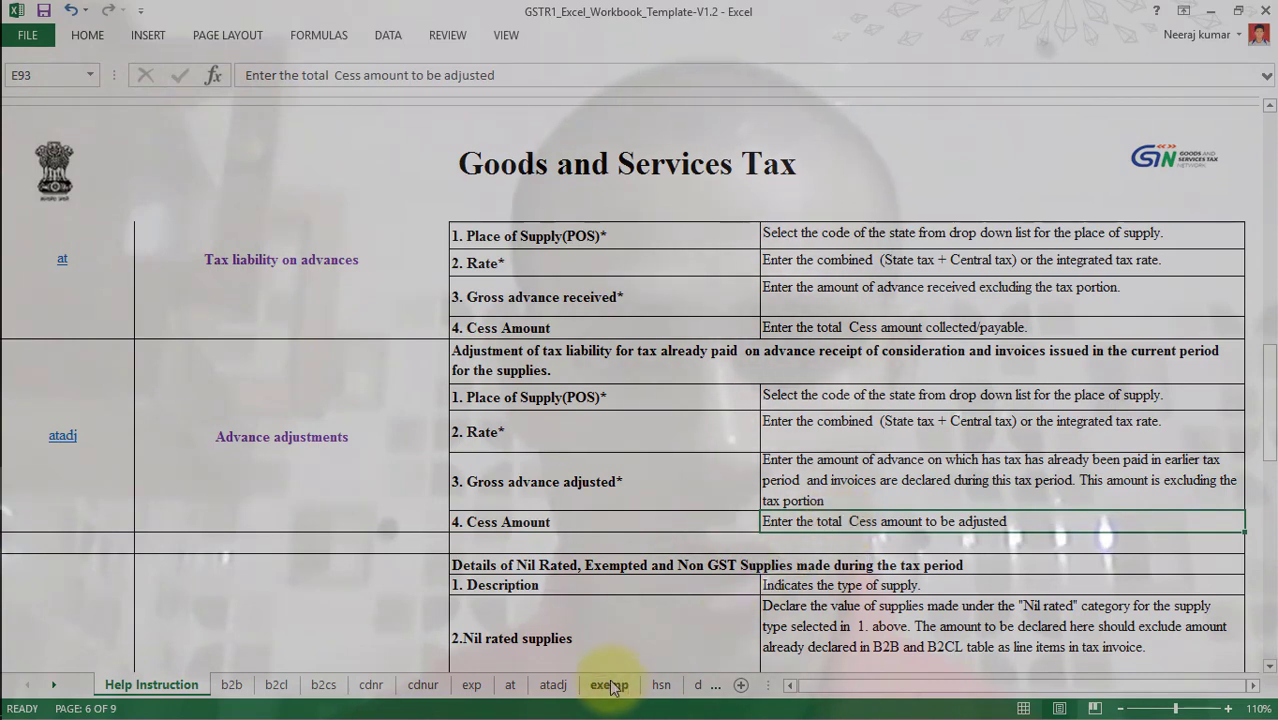
Open the atadj sheet and check the first record's Place Of Supply, Rate options, Gross Advance Adjusted and Cess Amount, keeping the rate at 12.00.
{"action": "left_click", "coordinate": [551, 686]}
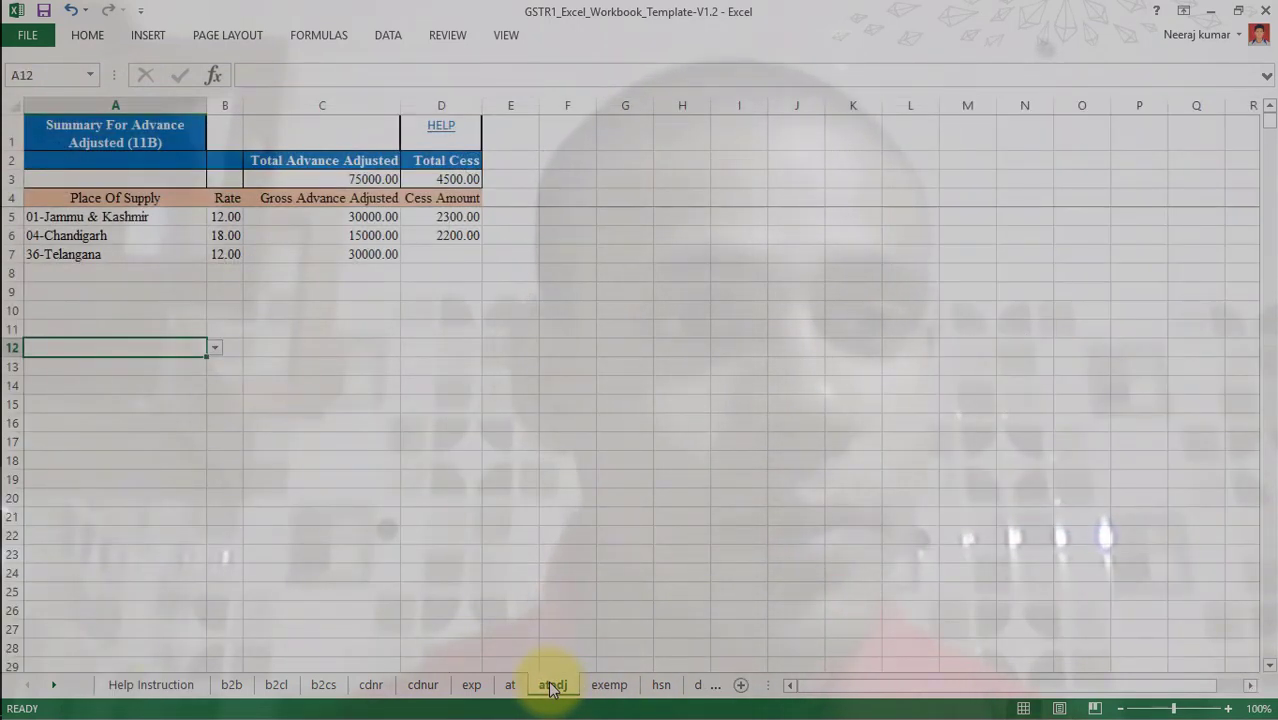
{"action": "left_click", "coordinate": [160, 212]}
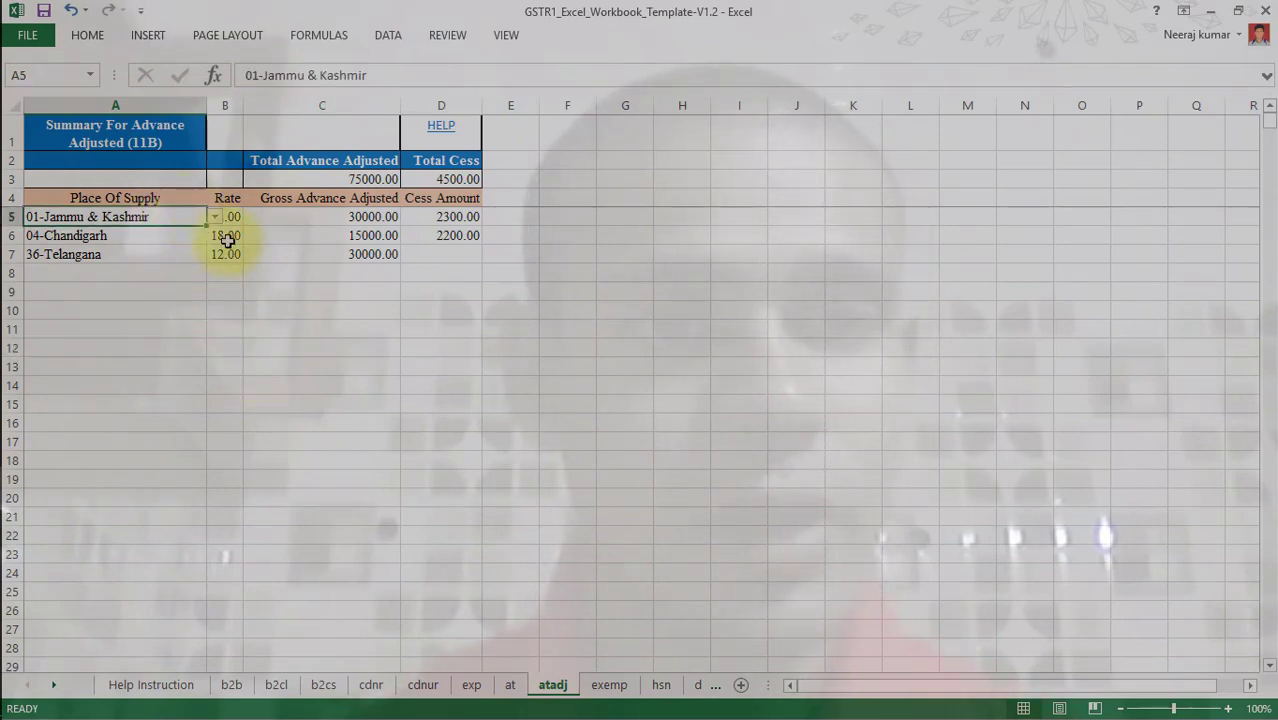
{"action": "left_click", "coordinate": [248, 302]}
{"action": "left_click", "coordinate": [226, 217]}
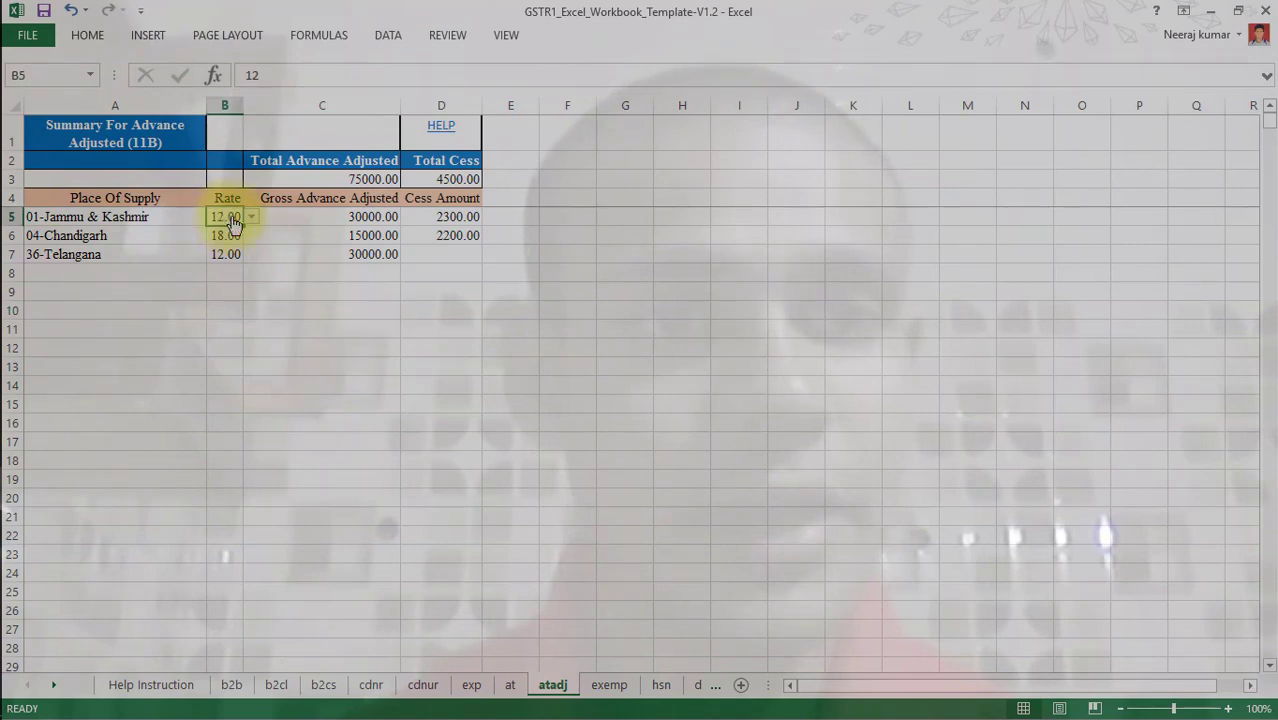
{"action": "left_click", "coordinate": [252, 220]}
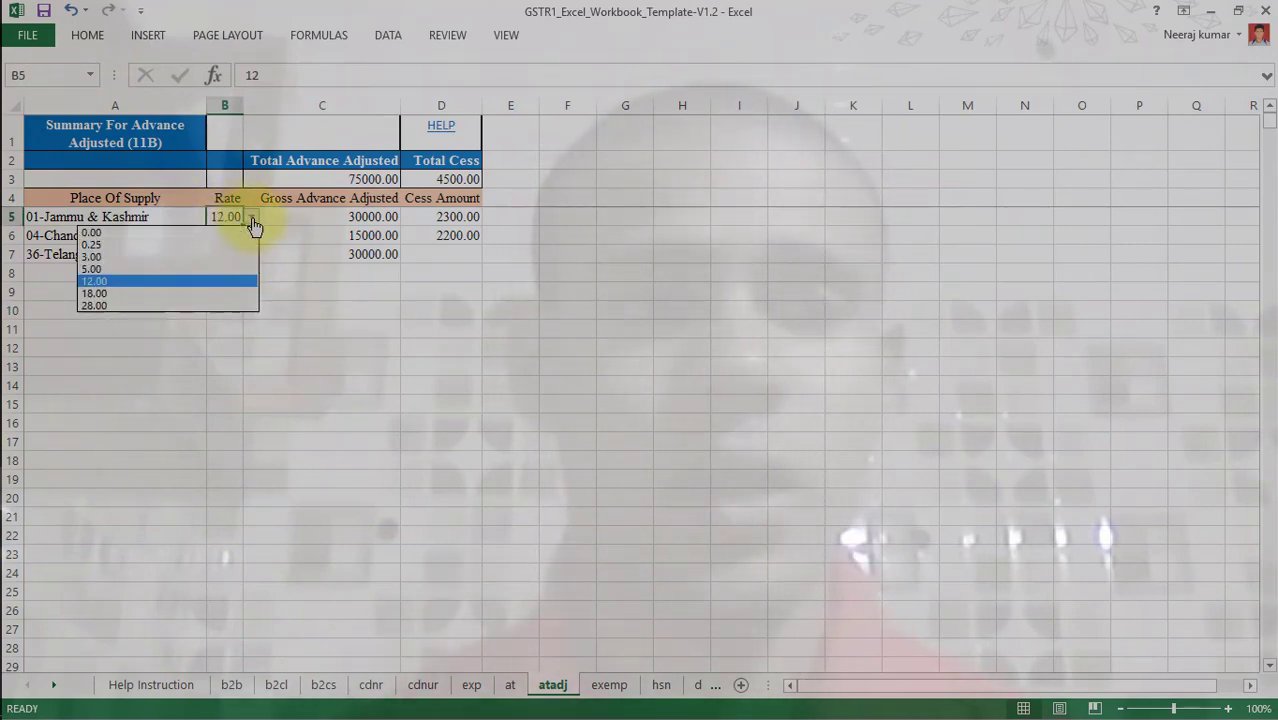
{"action": "left_click", "coordinate": [141, 282]}
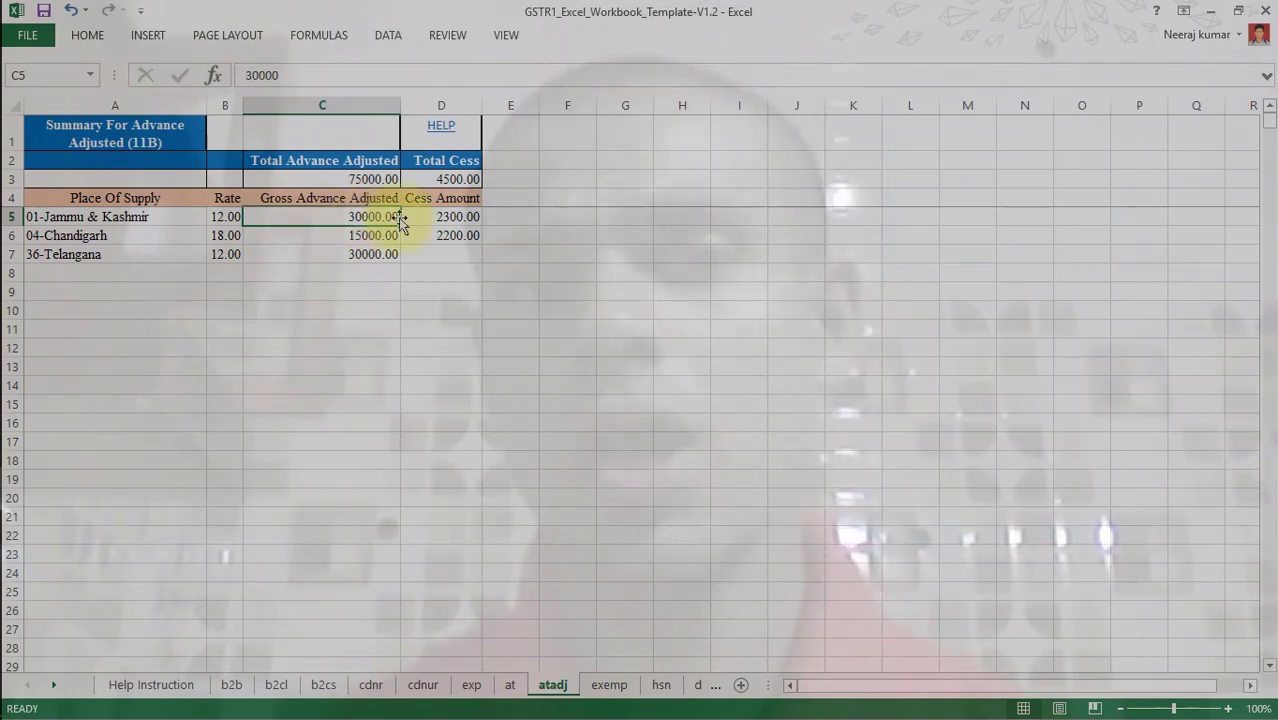
{"action": "left_click", "coordinate": [458, 214]}
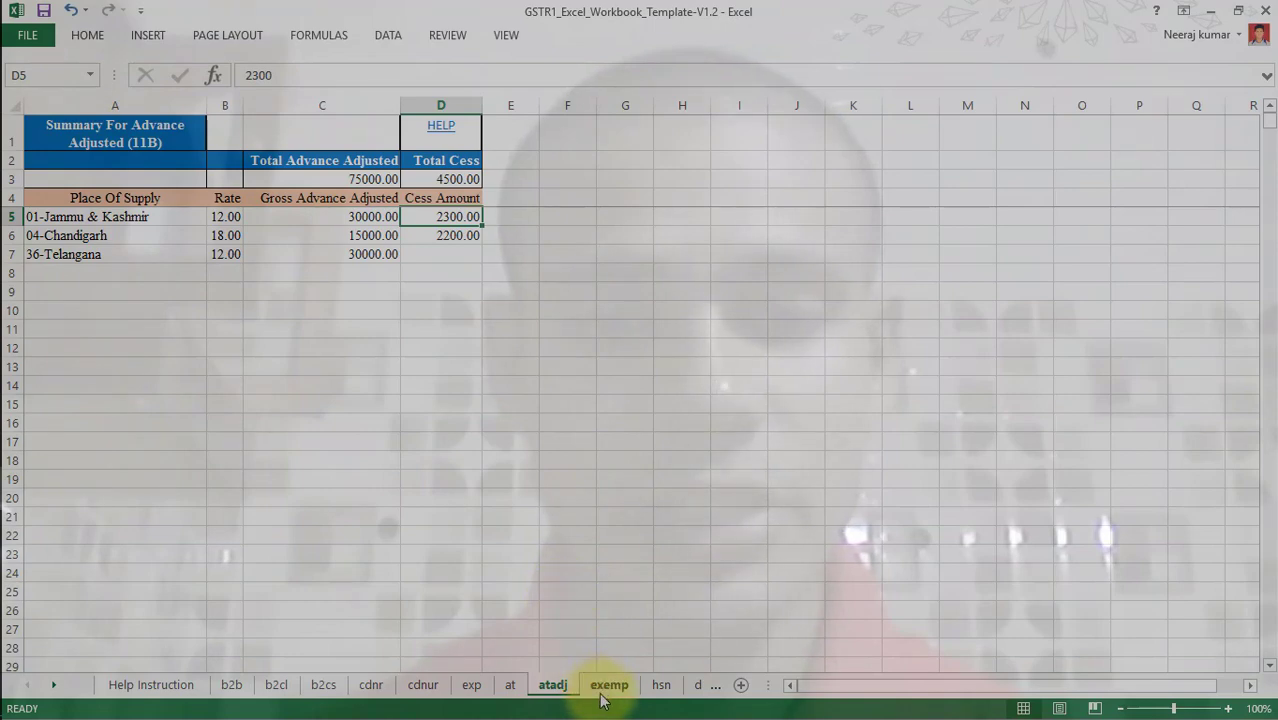
Return to the Help Instruction sheet and go down to the Nil Rated, Exempted and Non GST supplies section.
{"action": "left_click", "coordinate": [174, 685]}
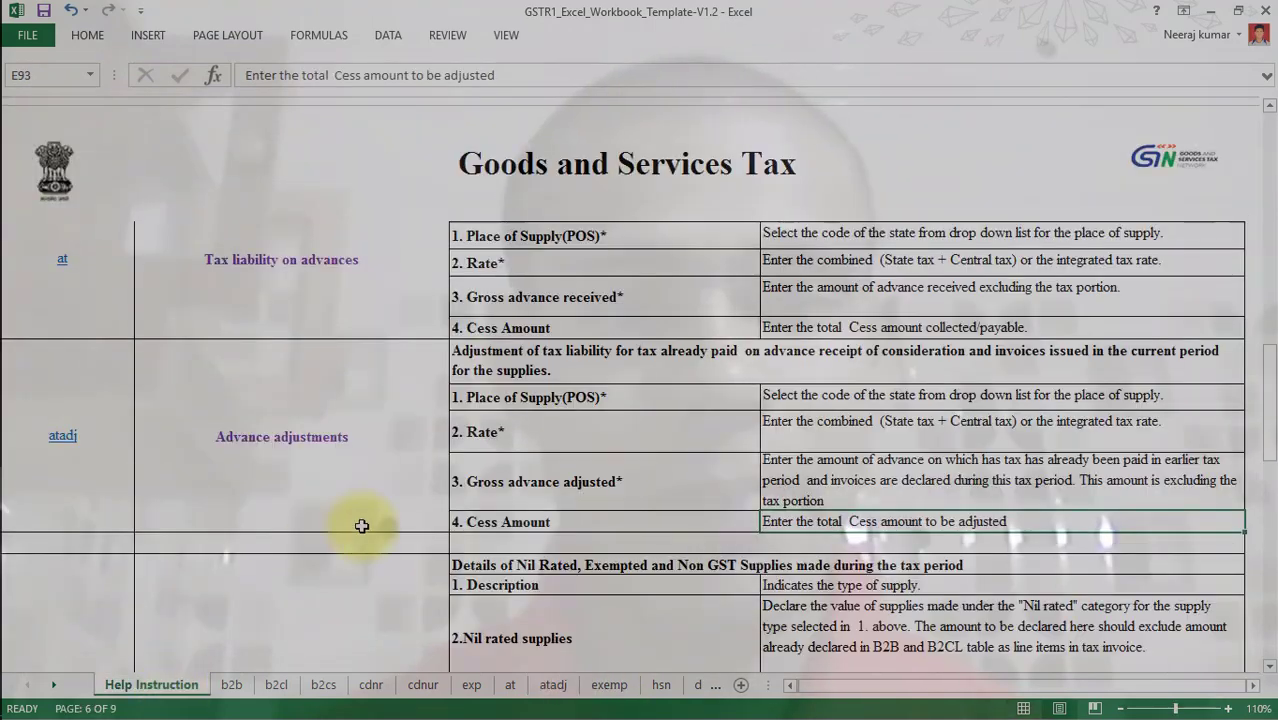
{"action": "left_click", "coordinate": [578, 590]}
{"action": "scroll", "coordinate": [578, 590], "scroll_direction": "down", "scroll_amount": 2}
{"action": "left_click", "coordinate": [578, 590]}
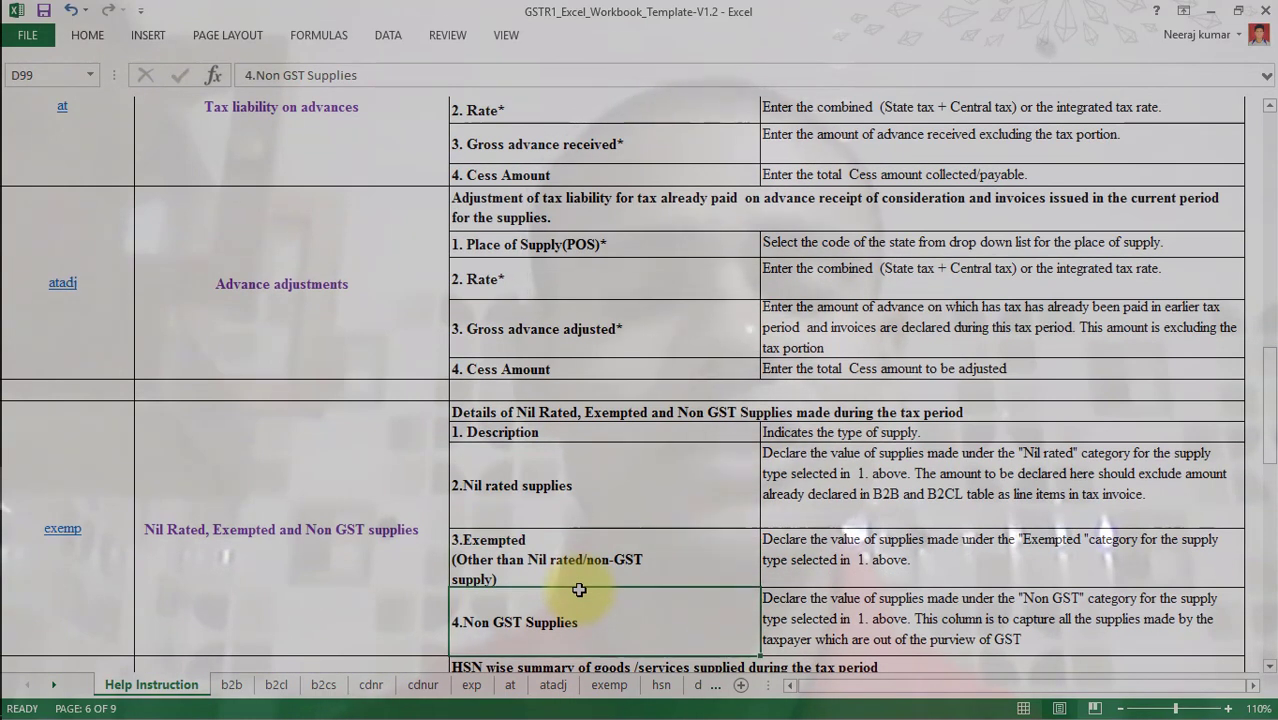
{"action": "key", "text": "Down"}
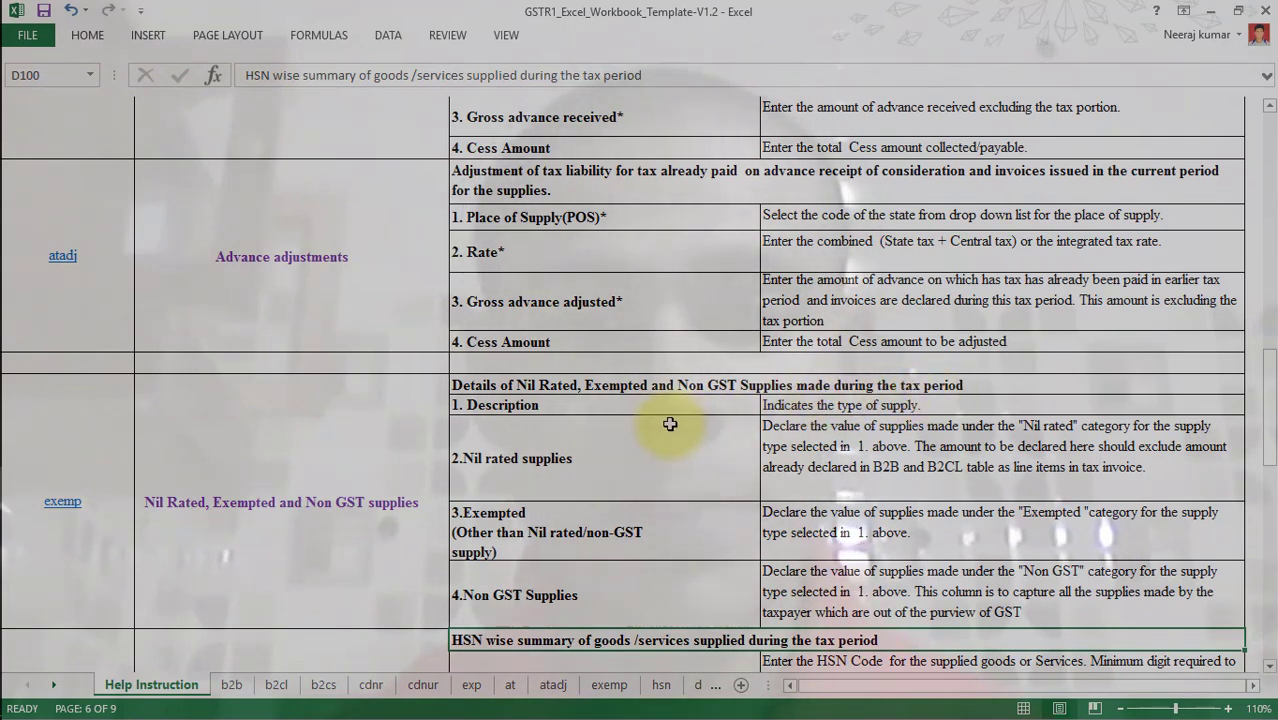
Read the exemp instructions for Description, Nil rated supplies, Exempted and Non GST Supplies.
{"action": "left_click", "coordinate": [630, 407]}
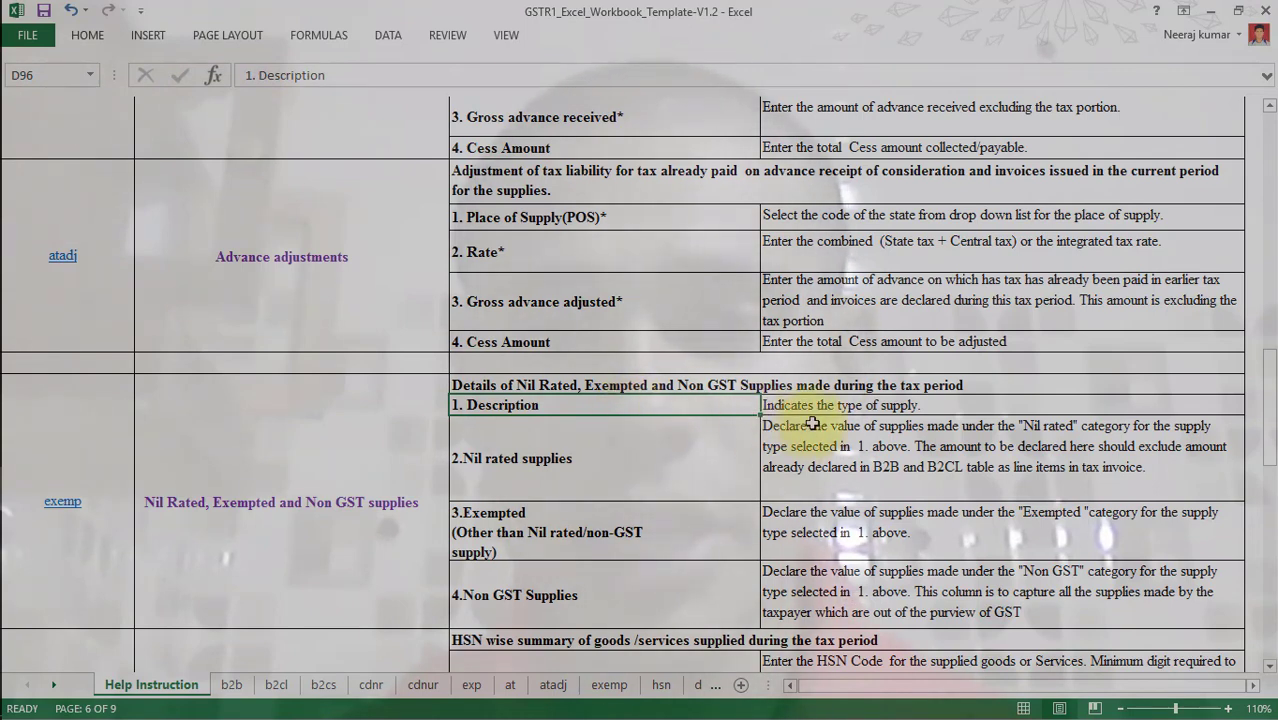
{"action": "left_click", "coordinate": [658, 455]}
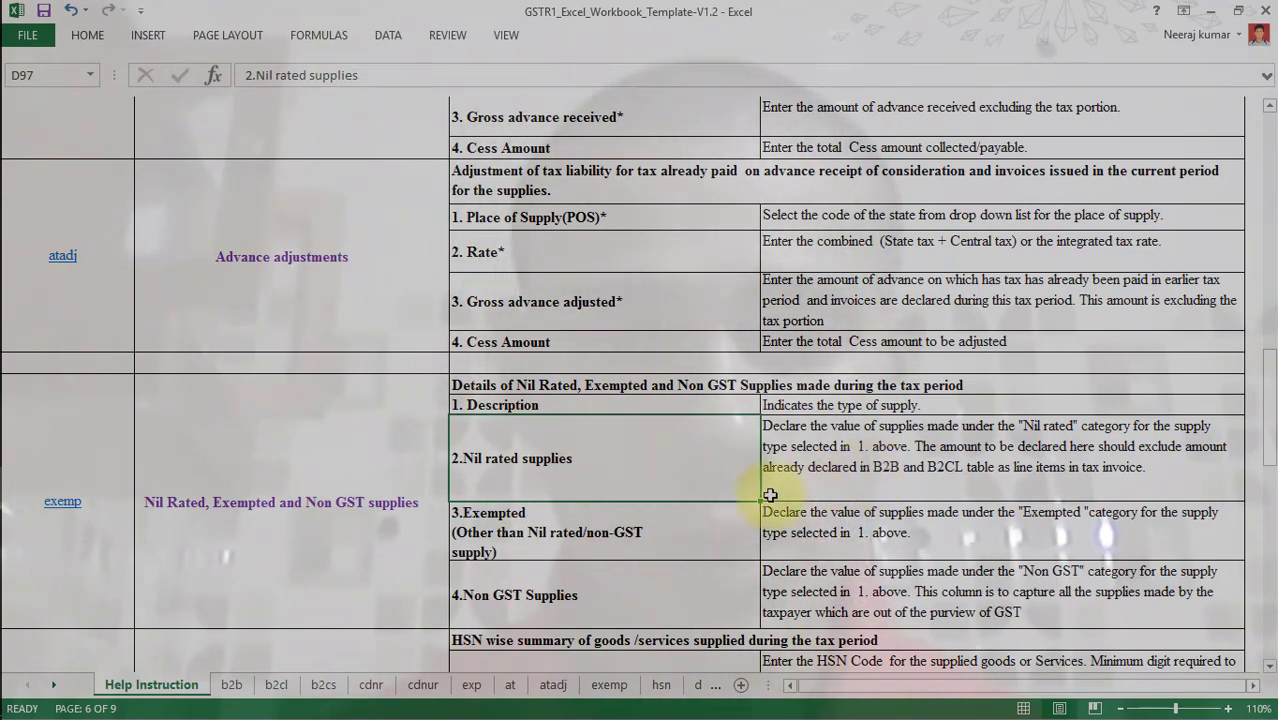
{"action": "left_click", "coordinate": [701, 530]}
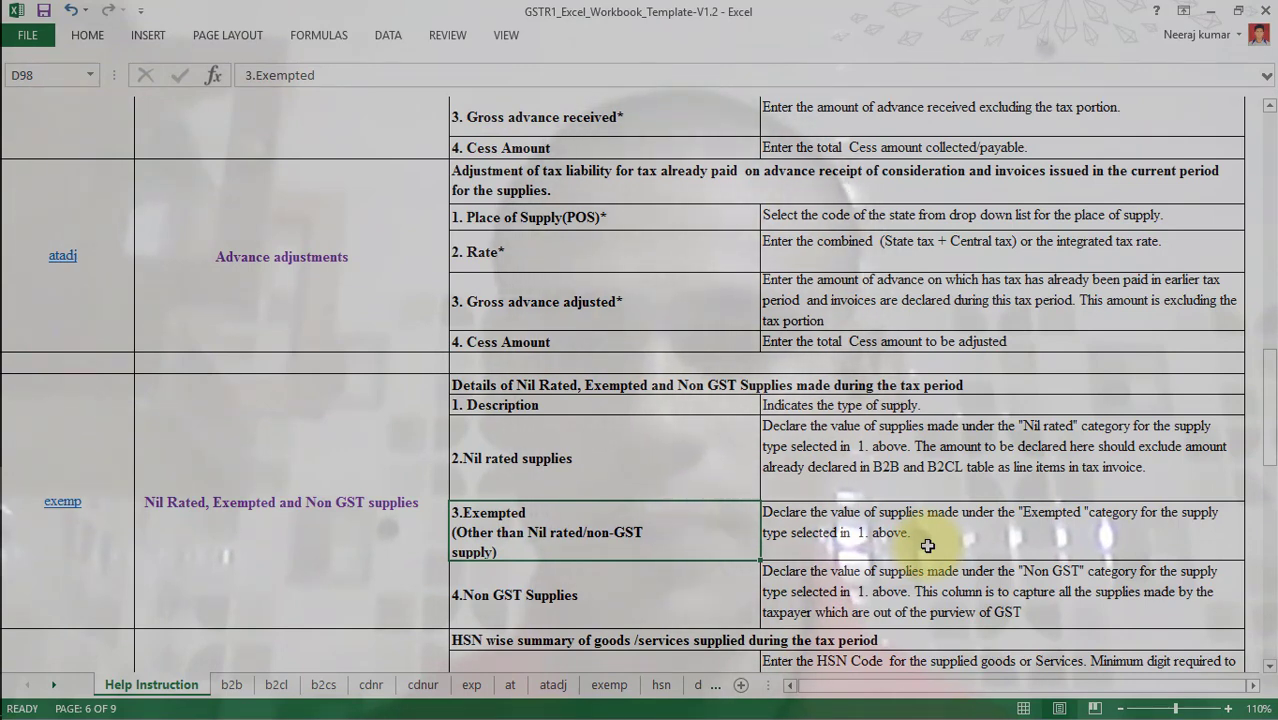
{"action": "left_click", "coordinate": [715, 596]}
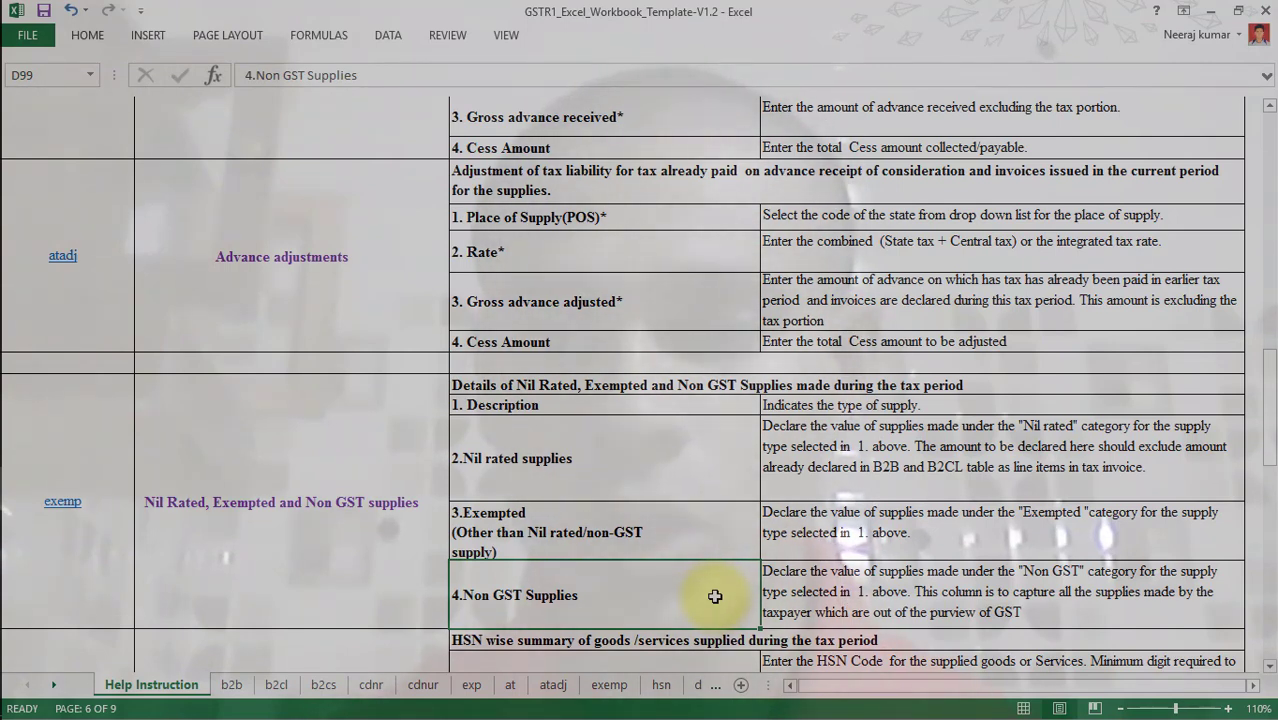
{"action": "left_click", "coordinate": [1080, 609]}
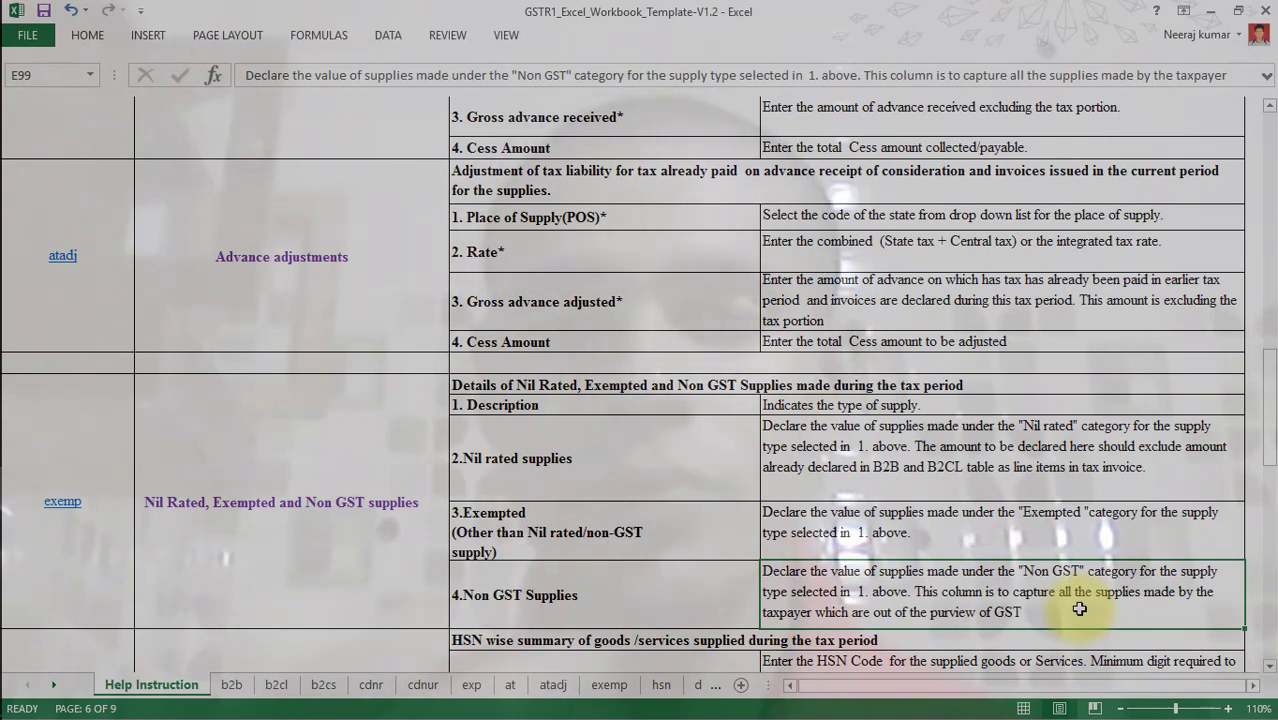
{"action": "left_click", "coordinate": [754, 477]}
{"action": "left_click", "coordinate": [690, 591]}
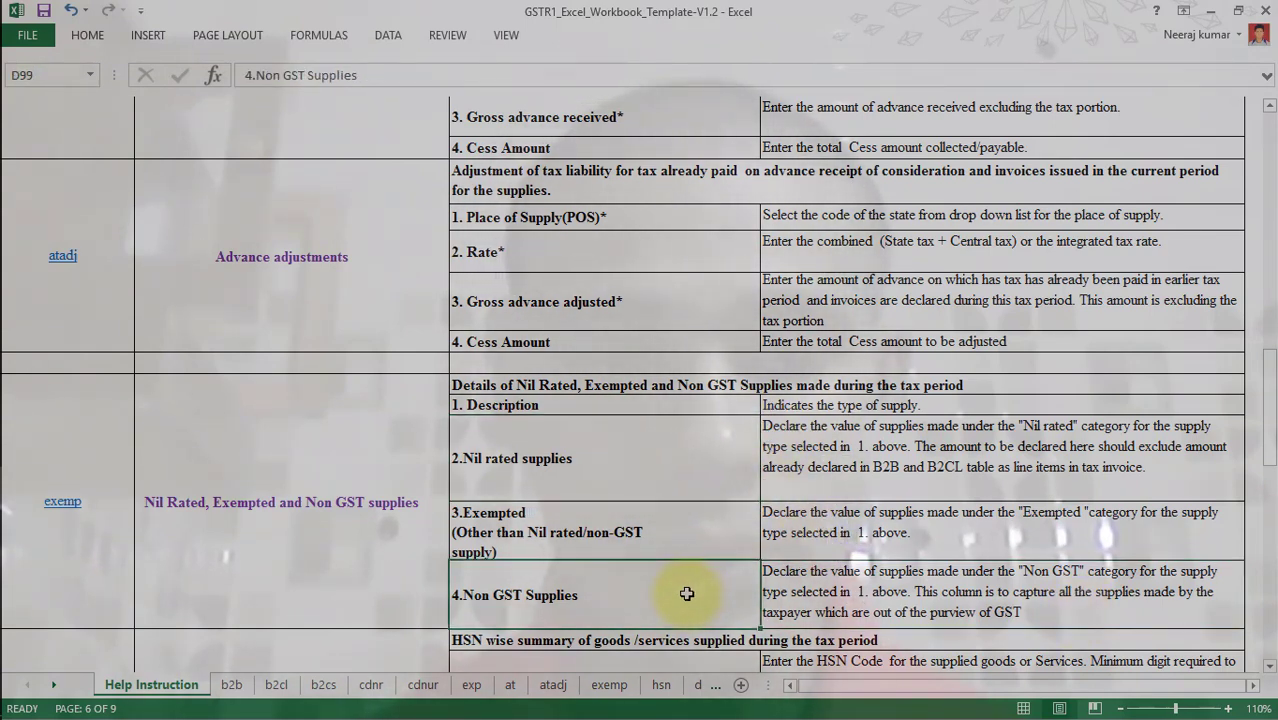
Open the exemp sheet and check the registered-person supply descriptions and the Nil Rated, Exempted and Non-GST entry cells of the first row.
{"action": "left_click", "coordinate": [612, 685]}
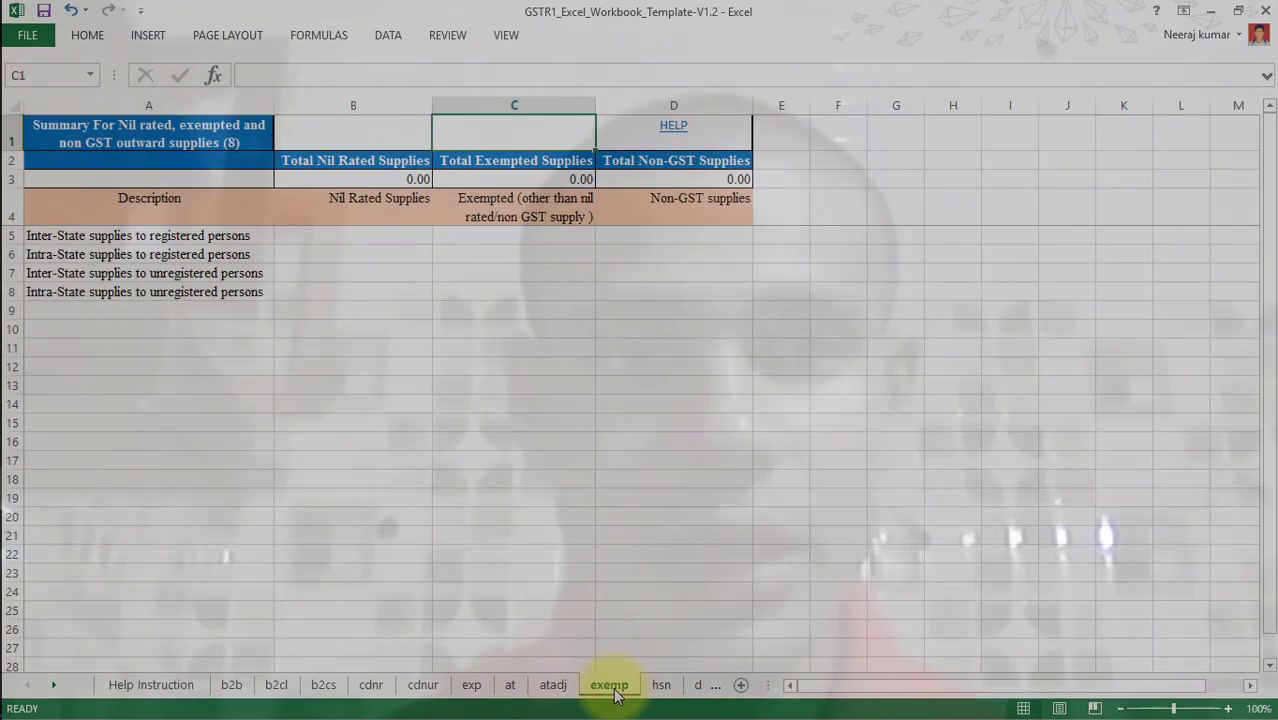
{"action": "left_click", "coordinate": [198, 235]}
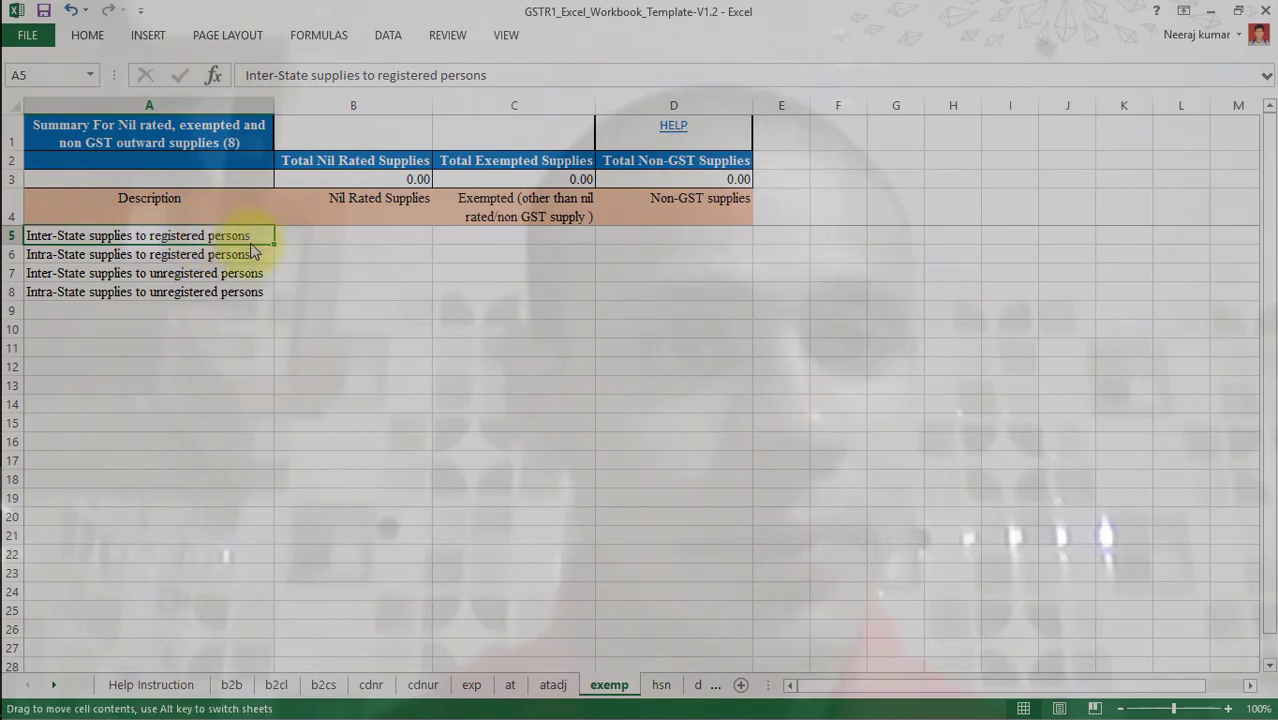
{"action": "left_click", "coordinate": [212, 253]}
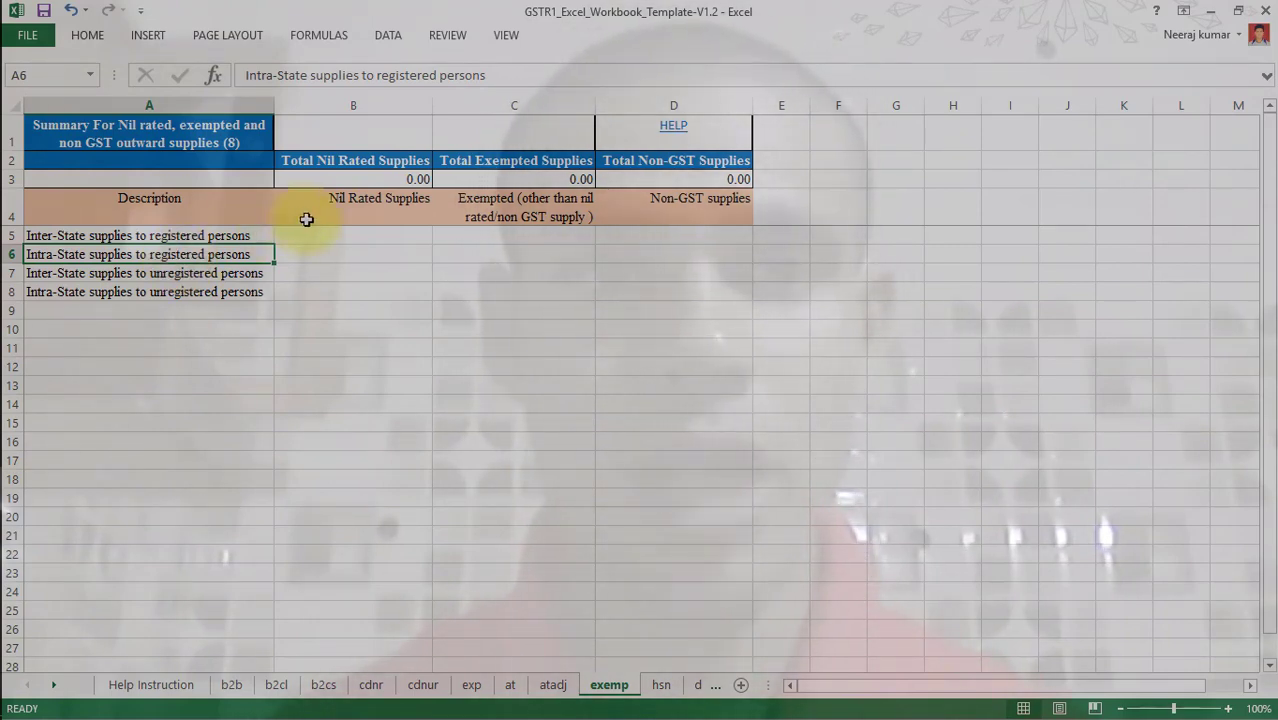
{"action": "left_click", "coordinate": [355, 241]}
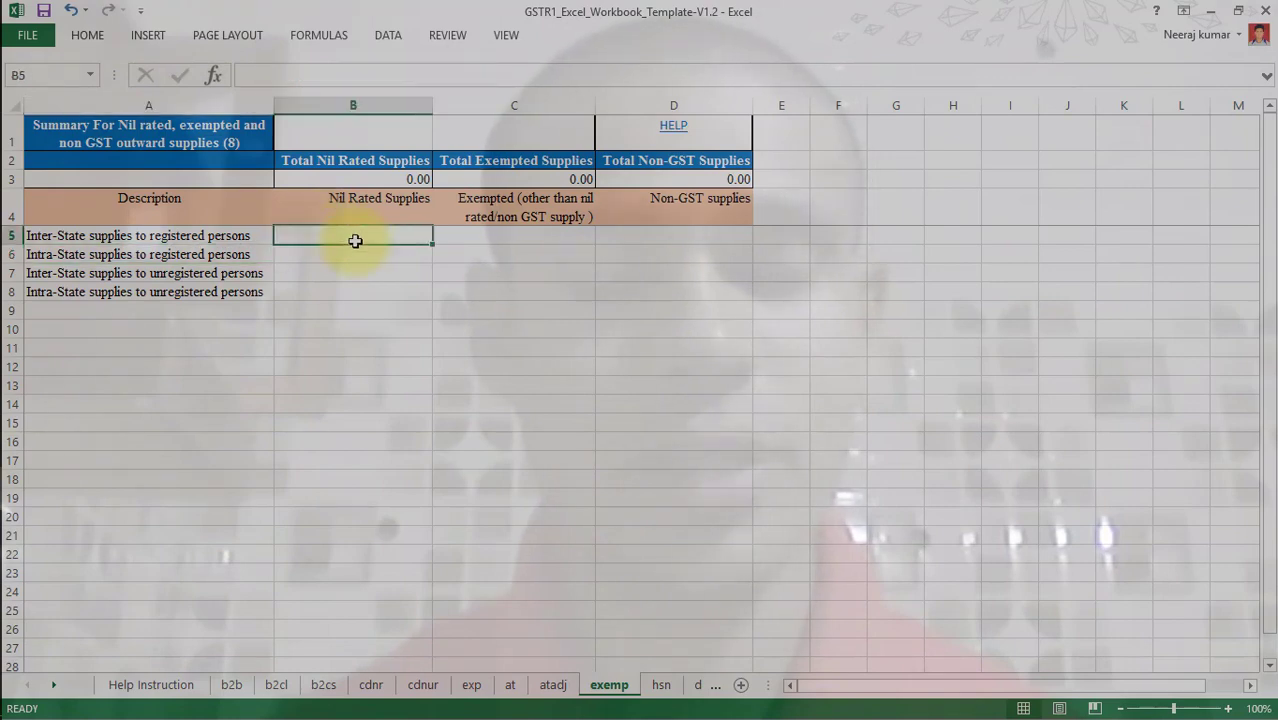
{"action": "left_click", "coordinate": [496, 238]}
{"action": "left_click", "coordinate": [690, 236]}
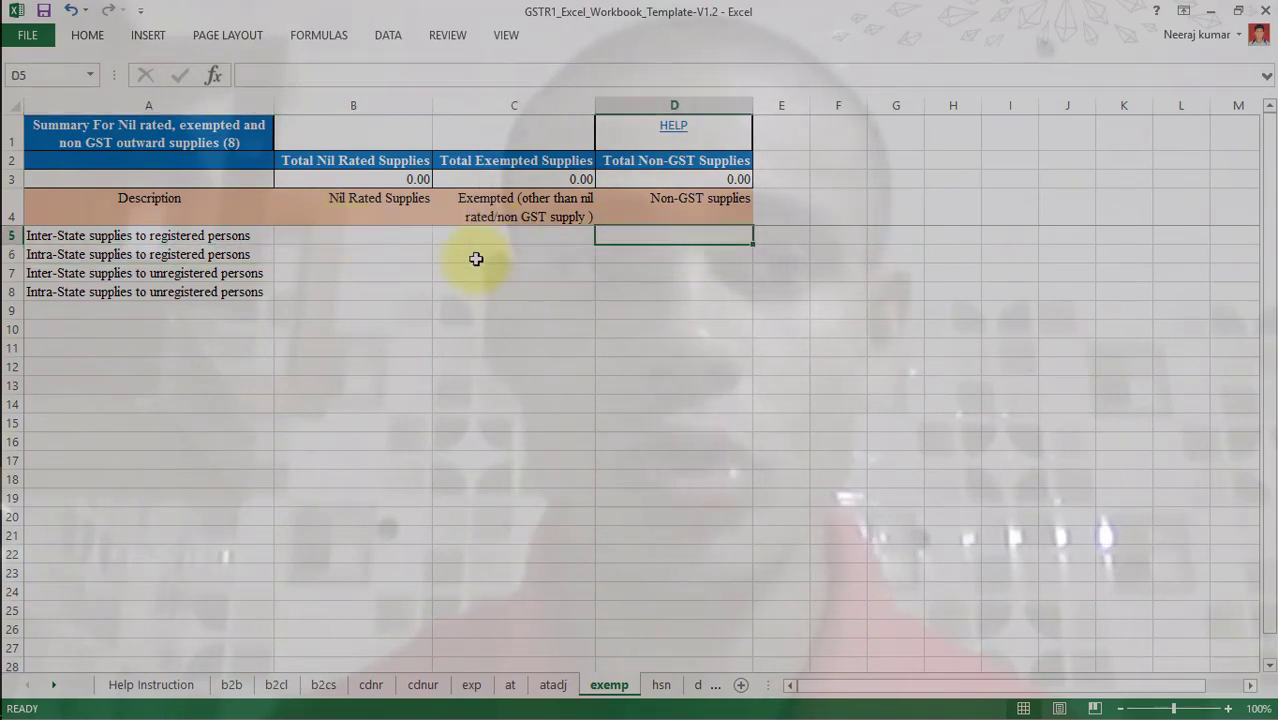
Select the supply value range B5:D9 on the exemp sheet and compare it with its section in the Help Instruction sheet.
{"action": "left_click_drag", "start_coordinate": [357, 240], "coordinate": [578, 317]}
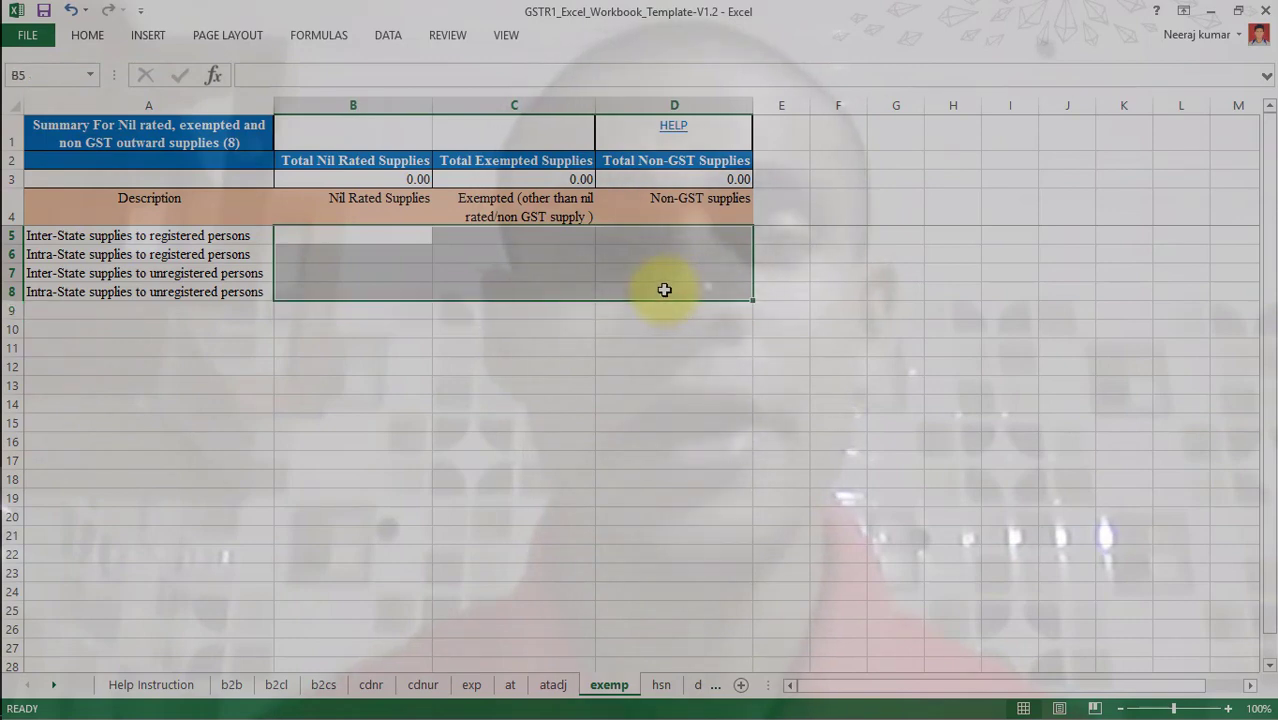
{"action": "left_click_drag", "start_coordinate": [600, 304], "coordinate": [613, 311]}
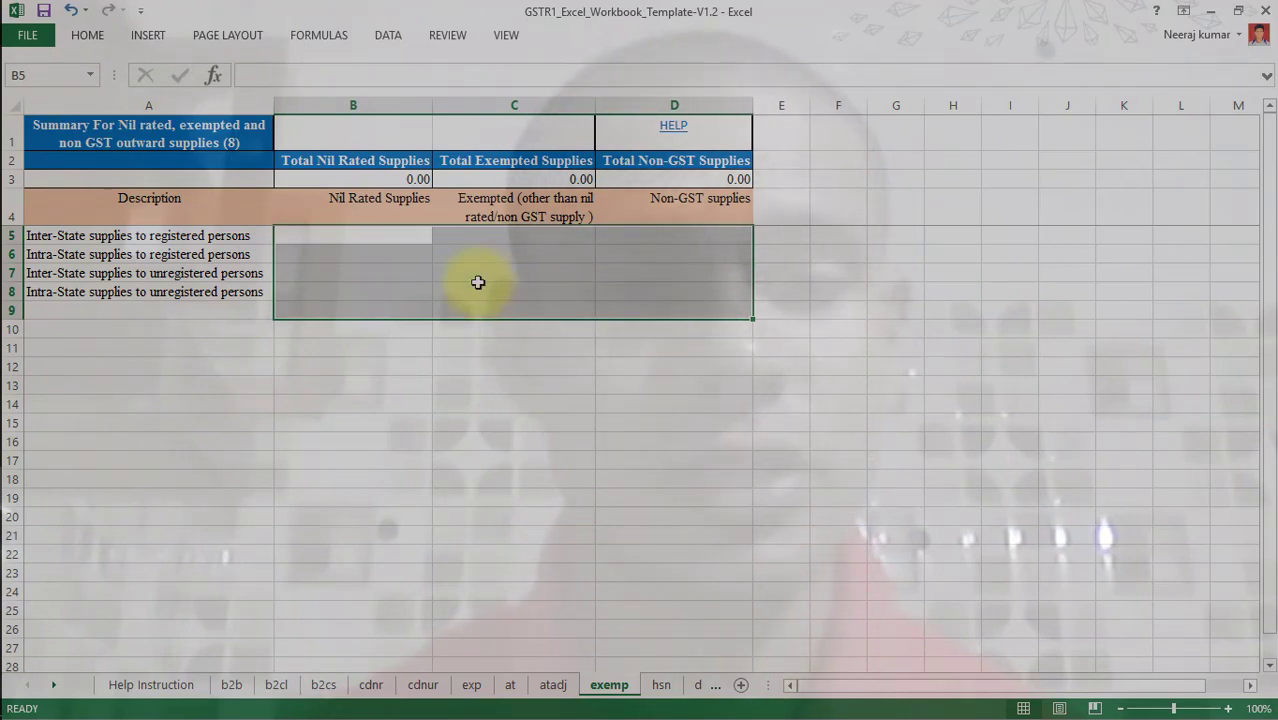
{"action": "left_click", "coordinate": [151, 685]}
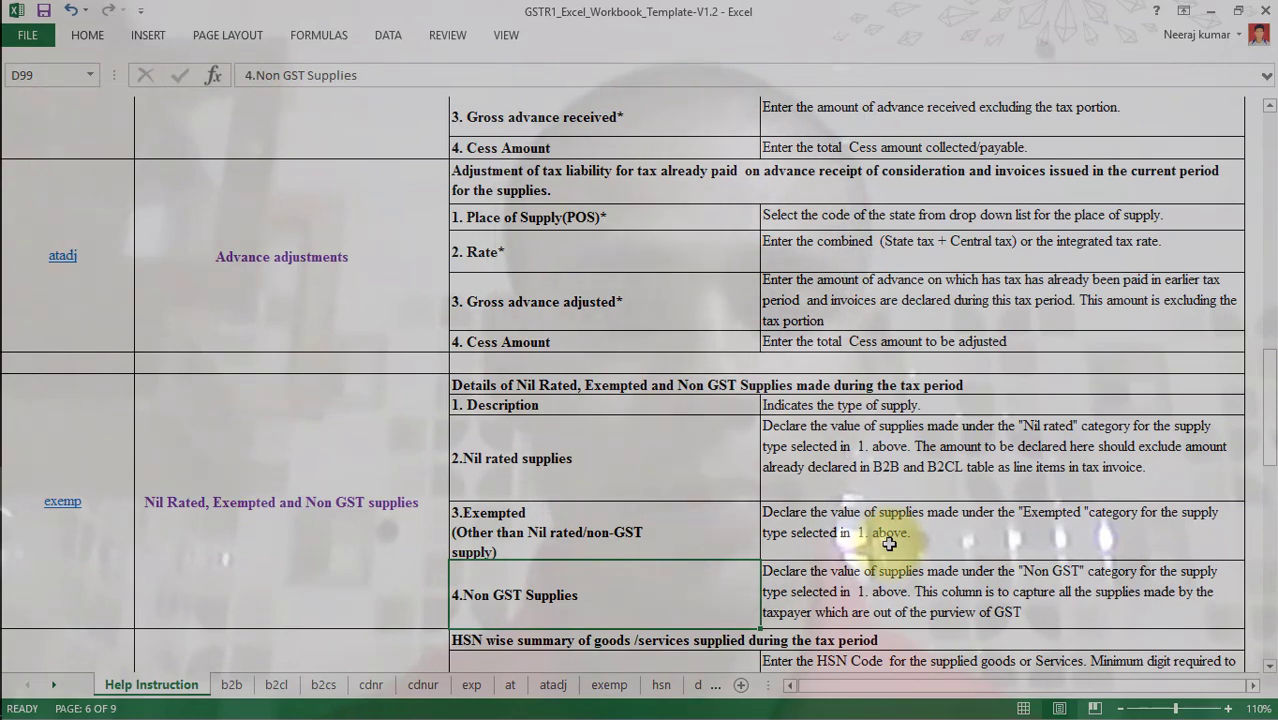
{"action": "left_click", "coordinate": [610, 686]}
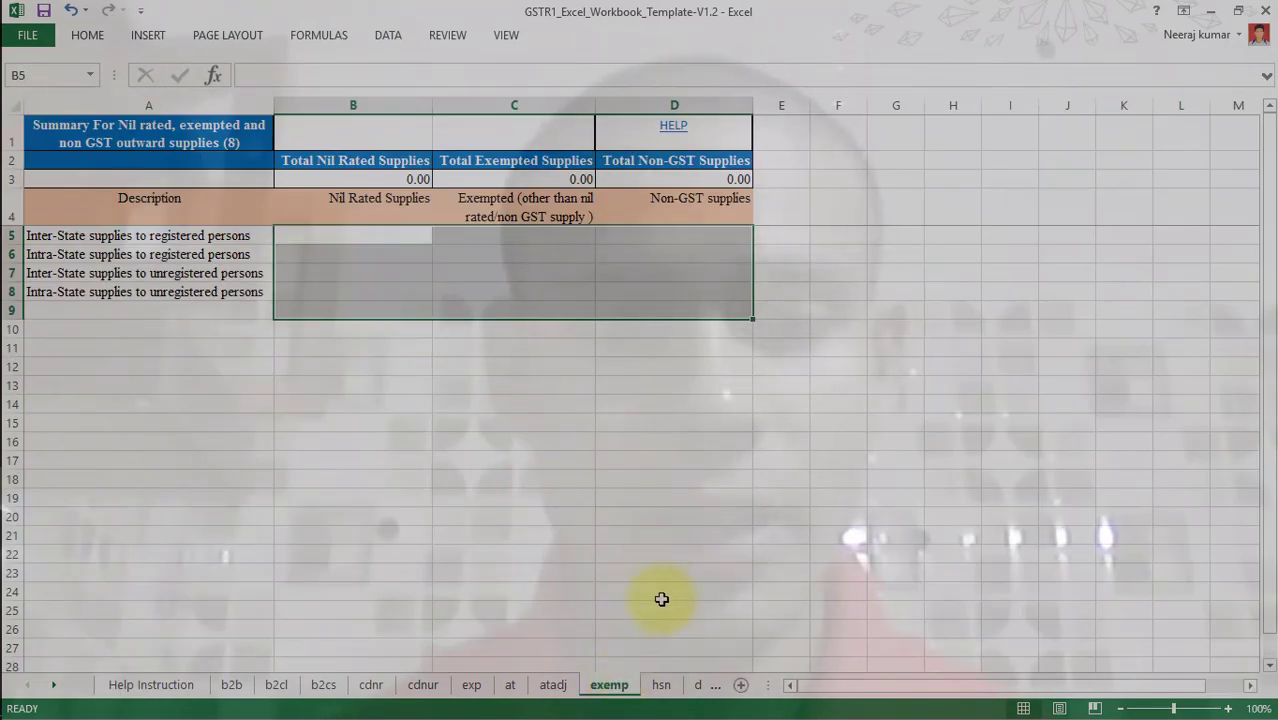
Open the hsn sheet and select the sample HSN codes in A5:A9.
{"action": "left_click", "coordinate": [662, 686]}
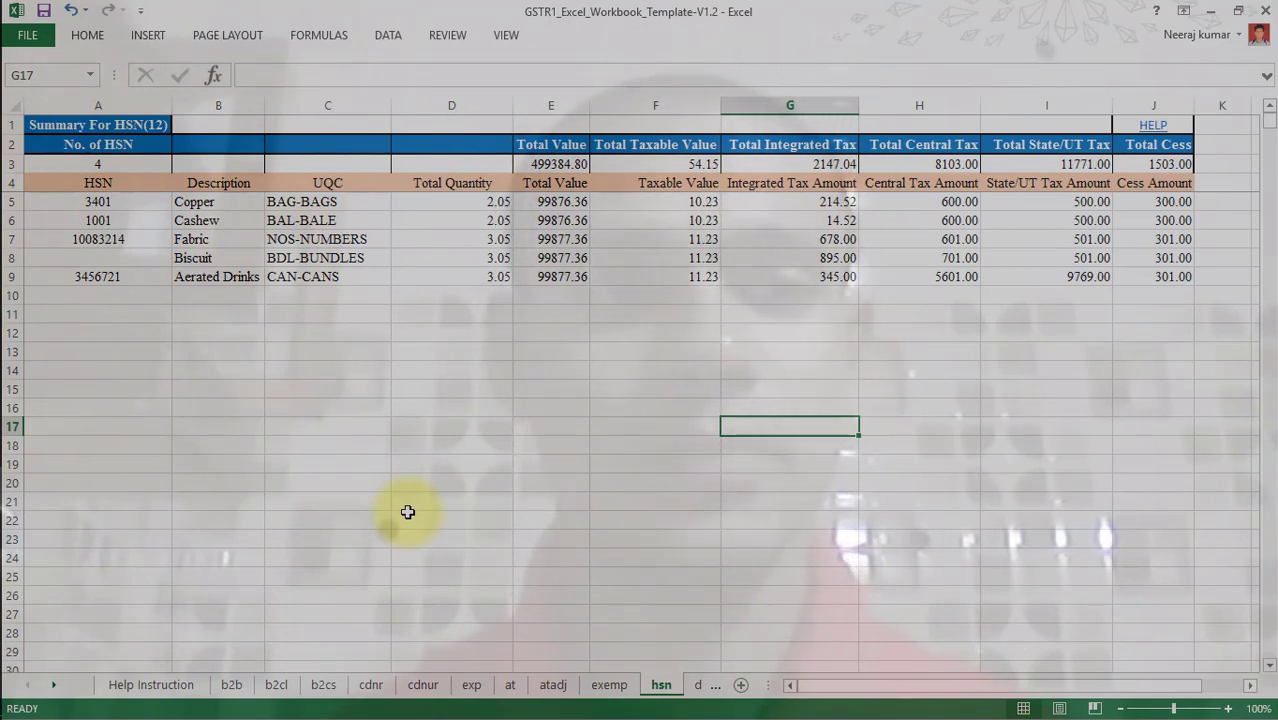
{"action": "left_click_drag", "start_coordinate": [97, 201], "coordinate": [100, 278]}
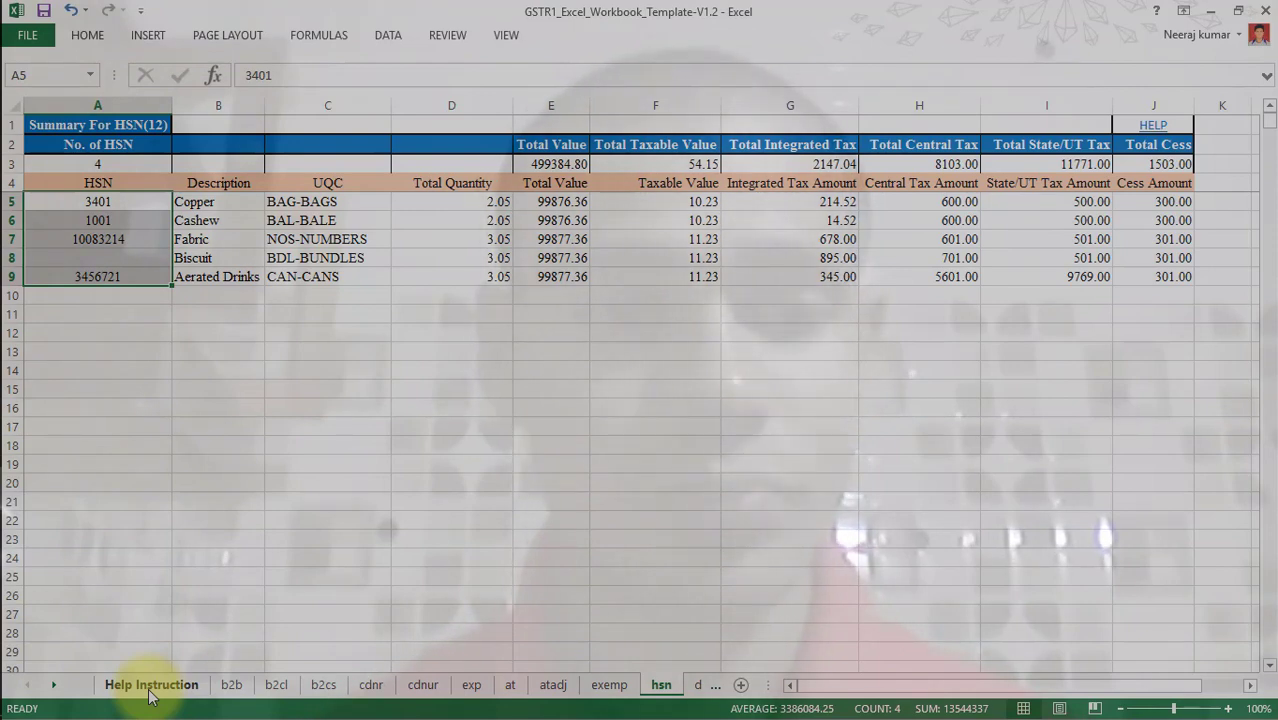
Return to the Help Instruction sheet and read the HSN code instruction with its turnover-based digit requirements.
{"action": "left_click", "coordinate": [150, 688]}
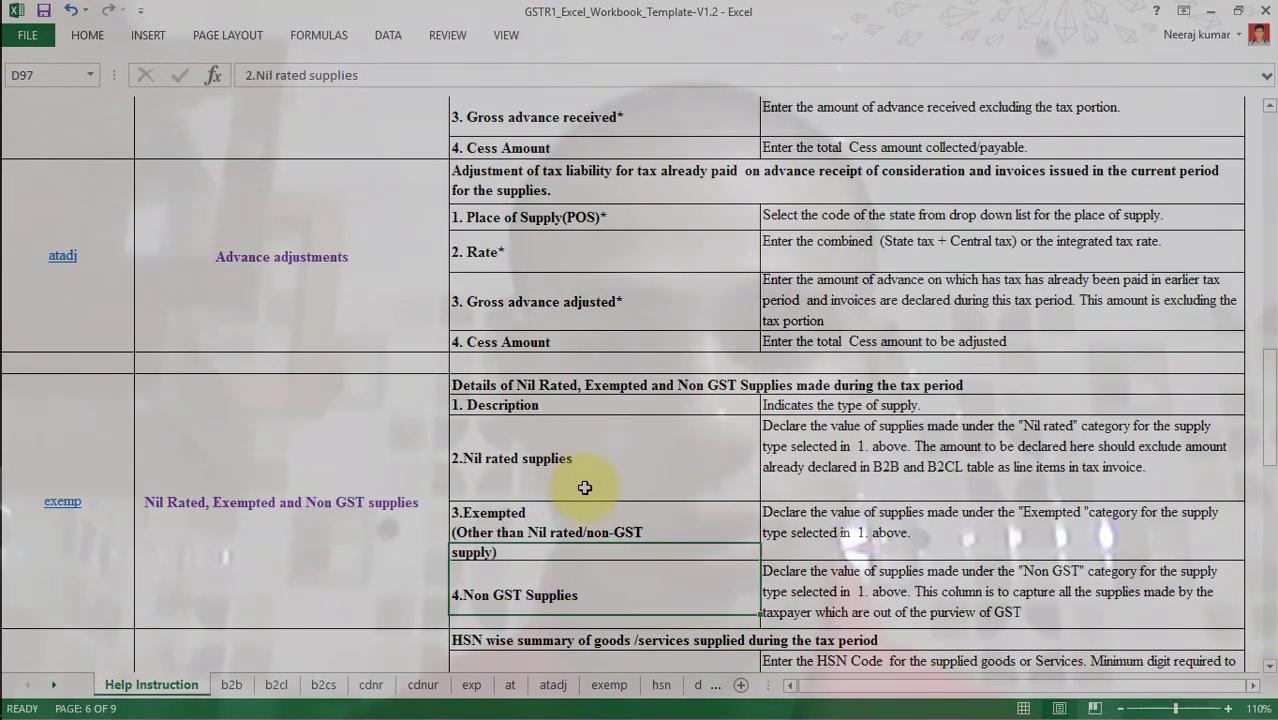
{"action": "key", "text": "Down"}
{"action": "key", "text": "Down"}
{"action": "key", "text": "Down"}
{"action": "key", "text": "Down"}
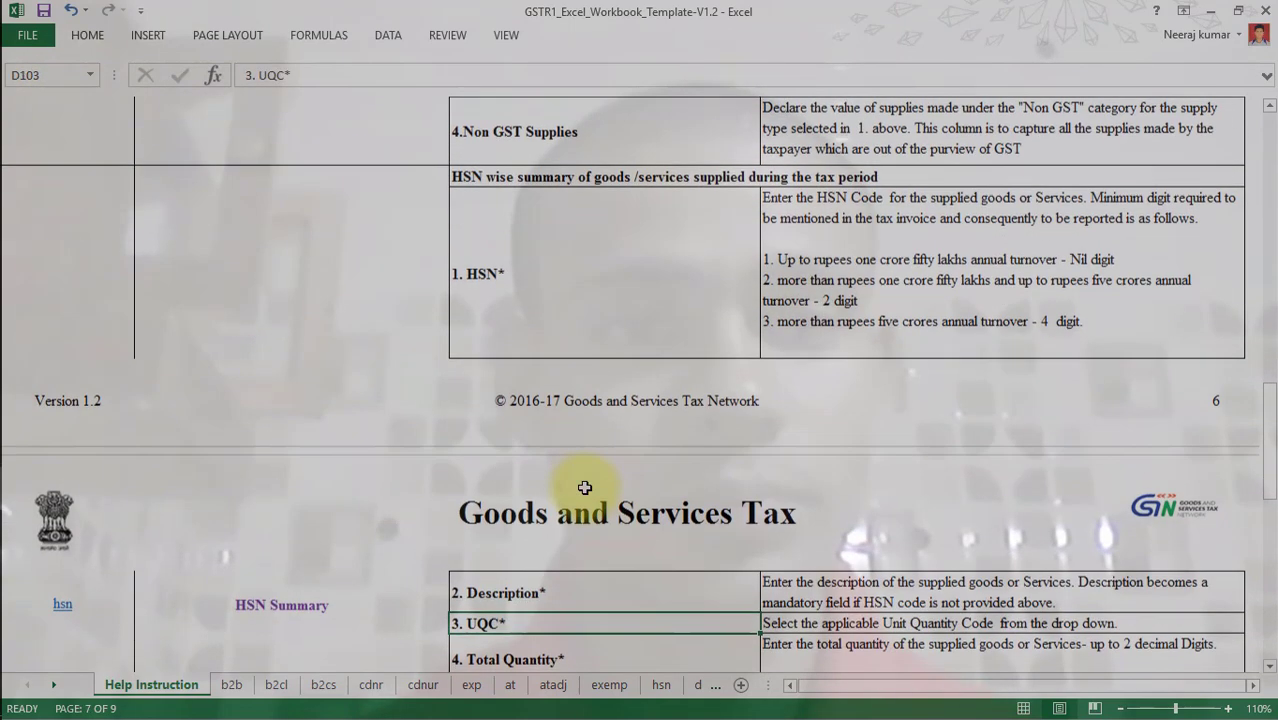
{"action": "key", "text": "Down"}
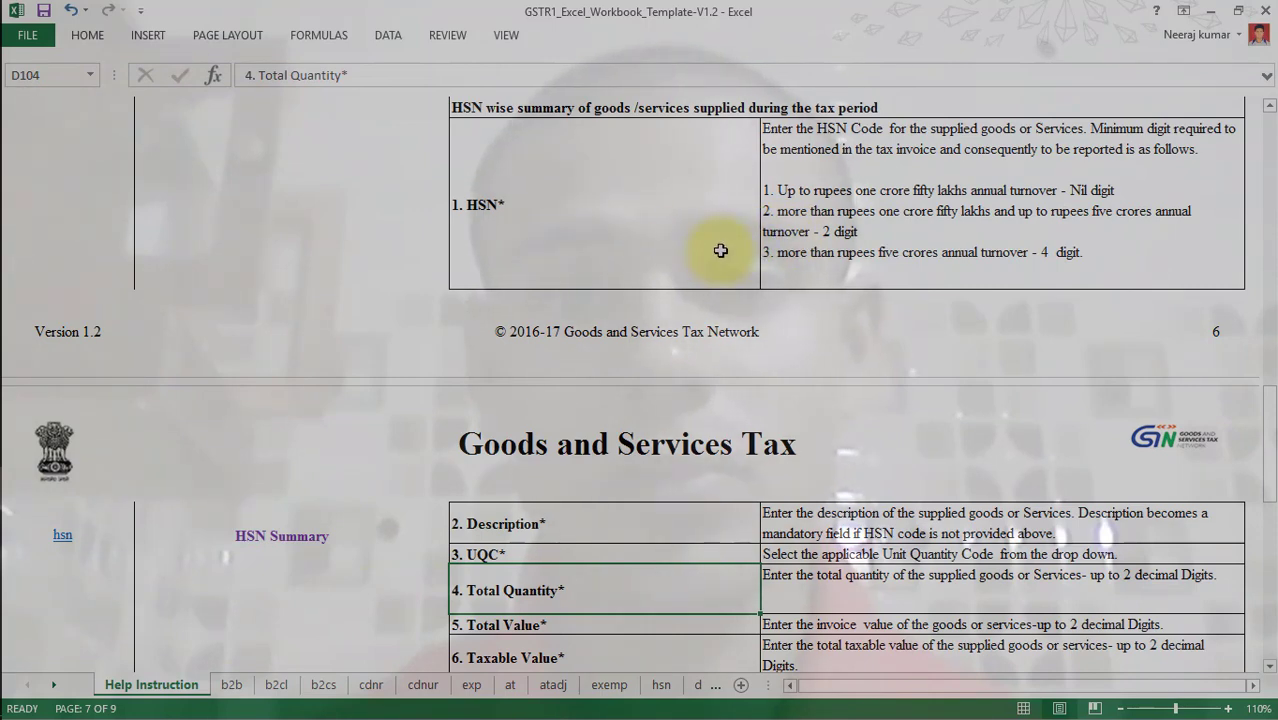
{"action": "left_click", "coordinate": [834, 269]}
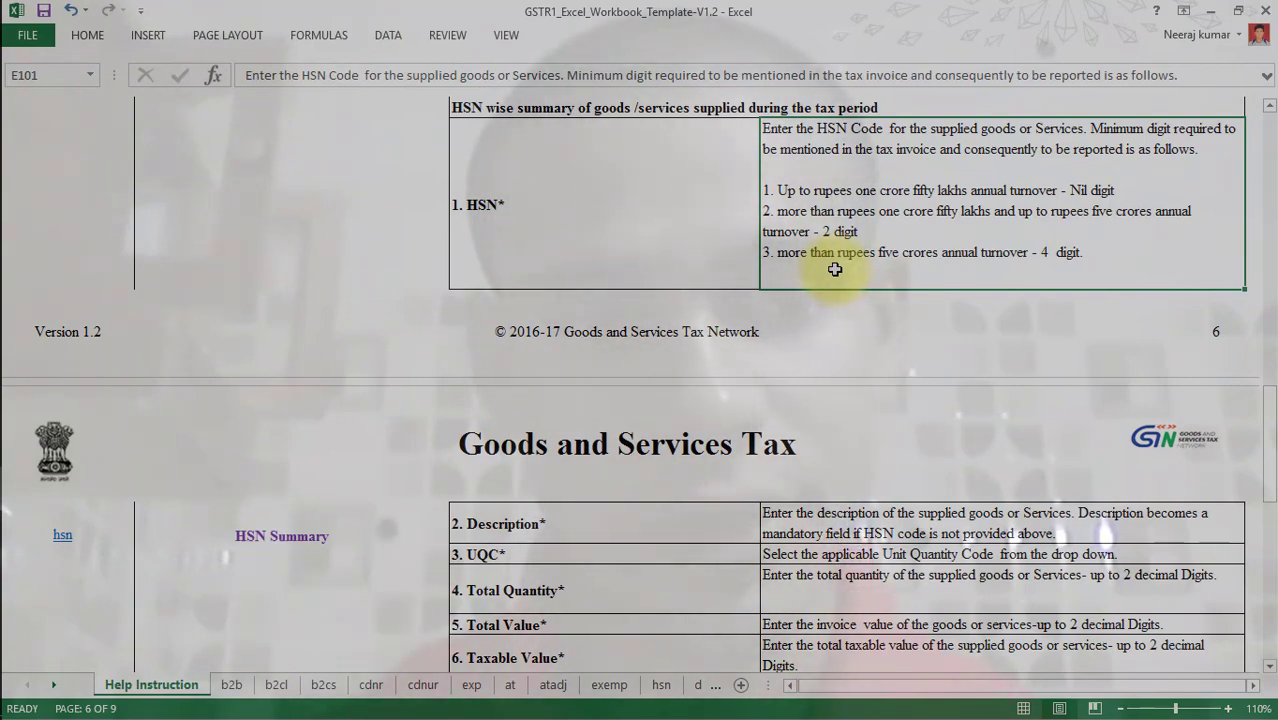
Go down through the HSN Summary fields from Description to Integrated Tax Amount.
{"action": "left_click", "coordinate": [660, 521]}
{"action": "key", "text": "Down"}
{"action": "key", "text": "Down"}
{"action": "key", "text": "Down"}
{"action": "key", "text": "Down"}
{"action": "key", "text": "Down"}
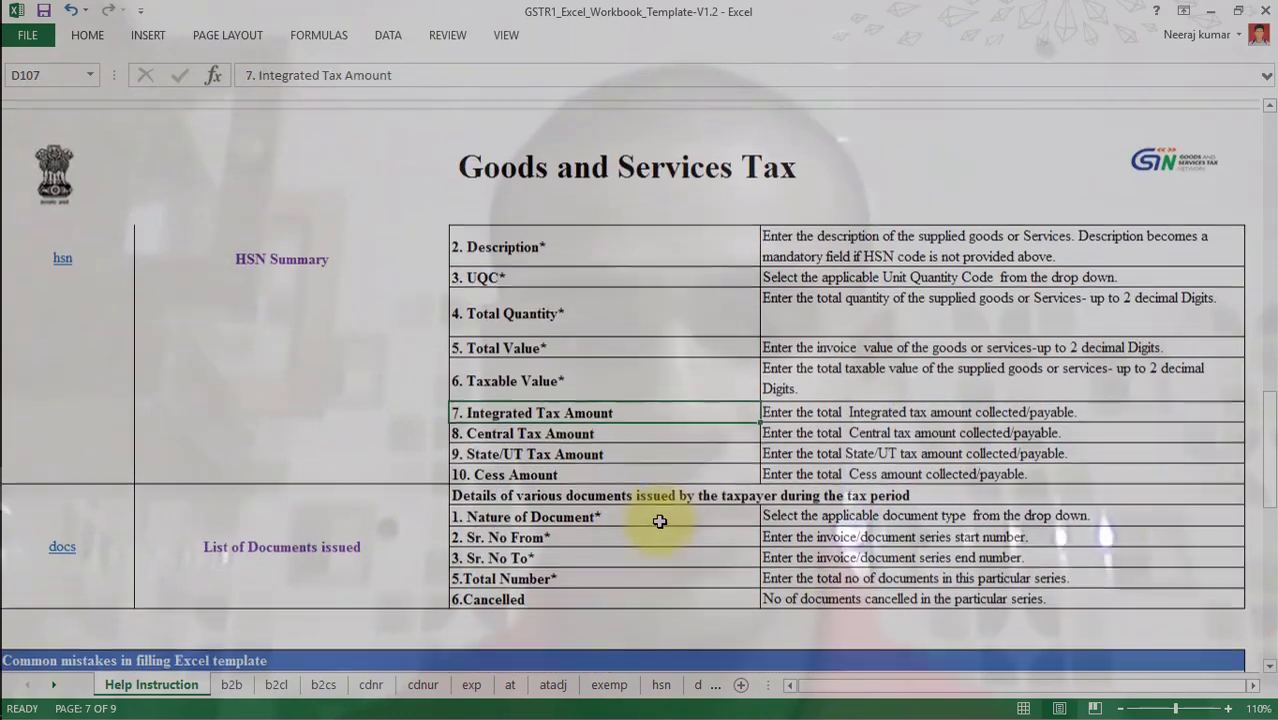
Read the UQC and Total Quantity fields of the HSN Summary section together with their instructions.
{"action": "key", "text": "Down"}
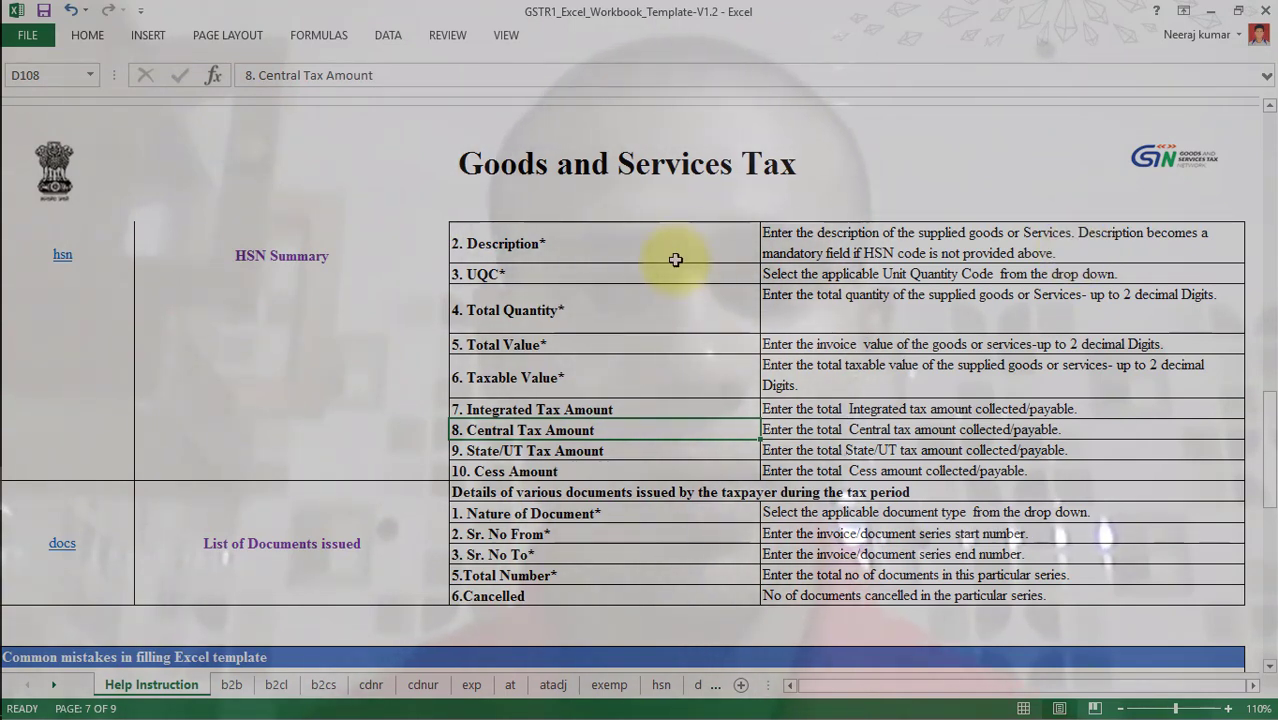
{"action": "left_click", "coordinate": [843, 273]}
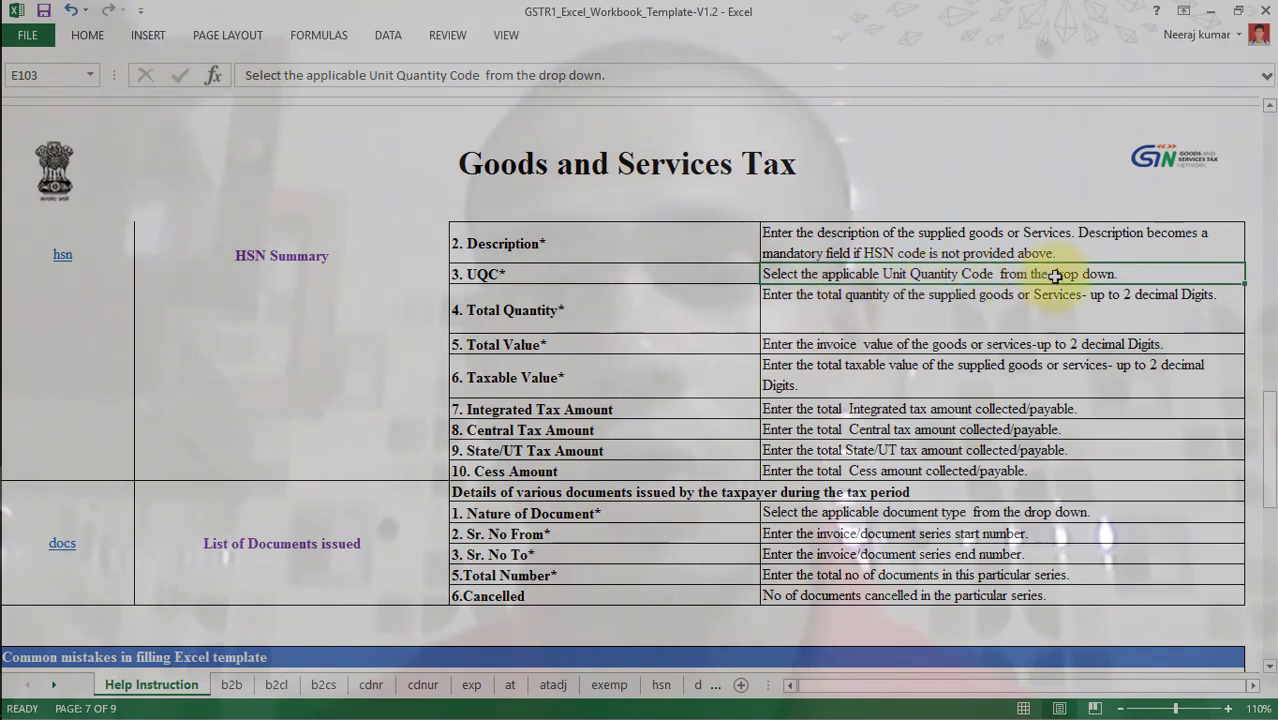
{"action": "left_click", "coordinate": [682, 275]}
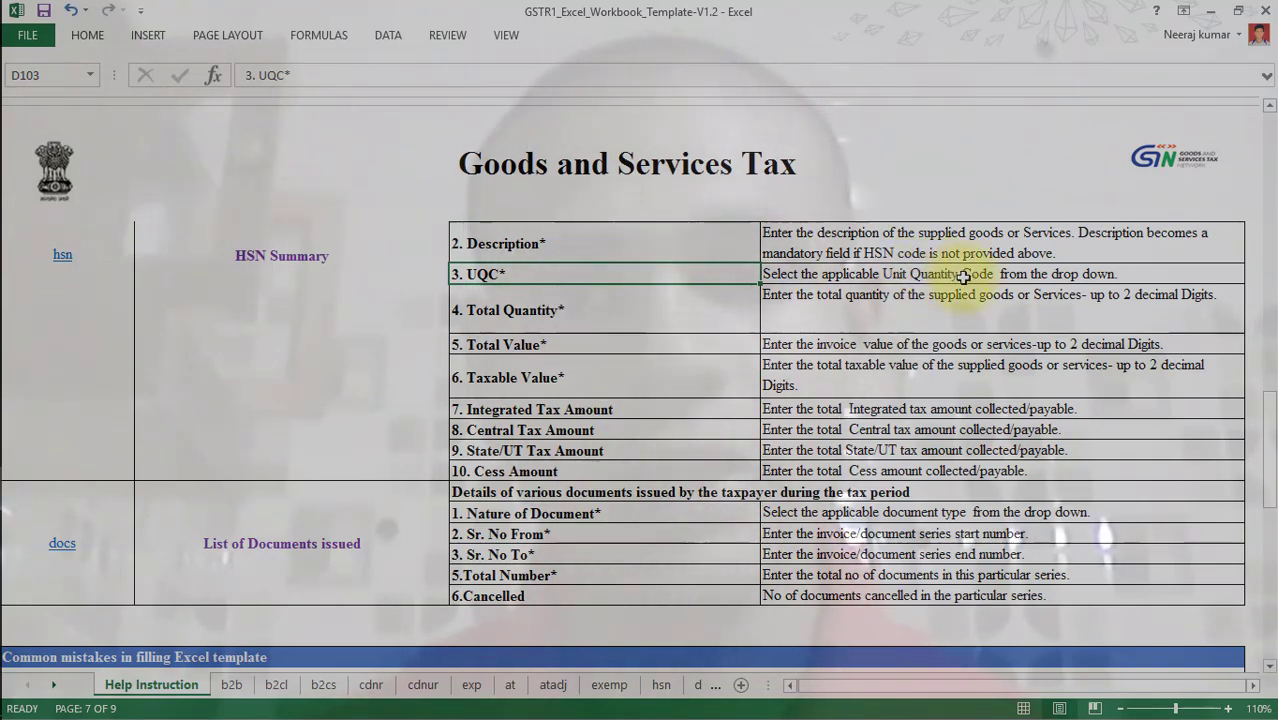
{"action": "left_click", "coordinate": [686, 310]}
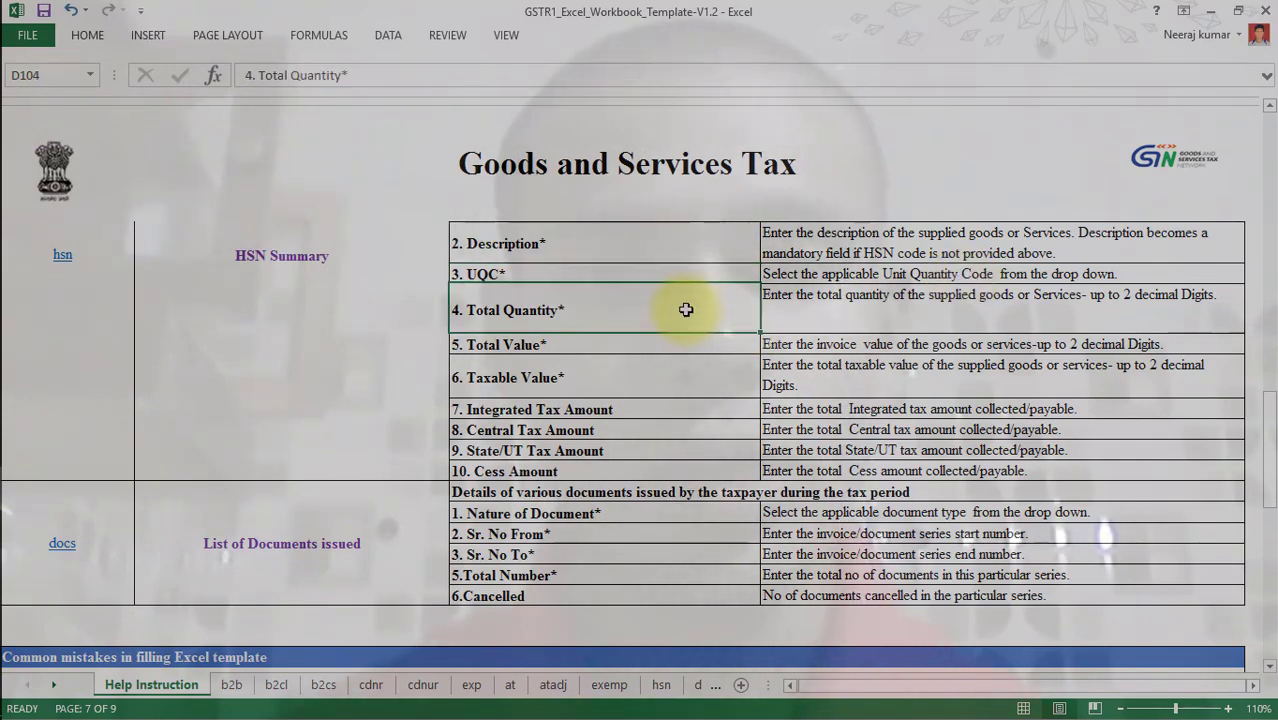
{"action": "left_click", "coordinate": [1010, 297]}
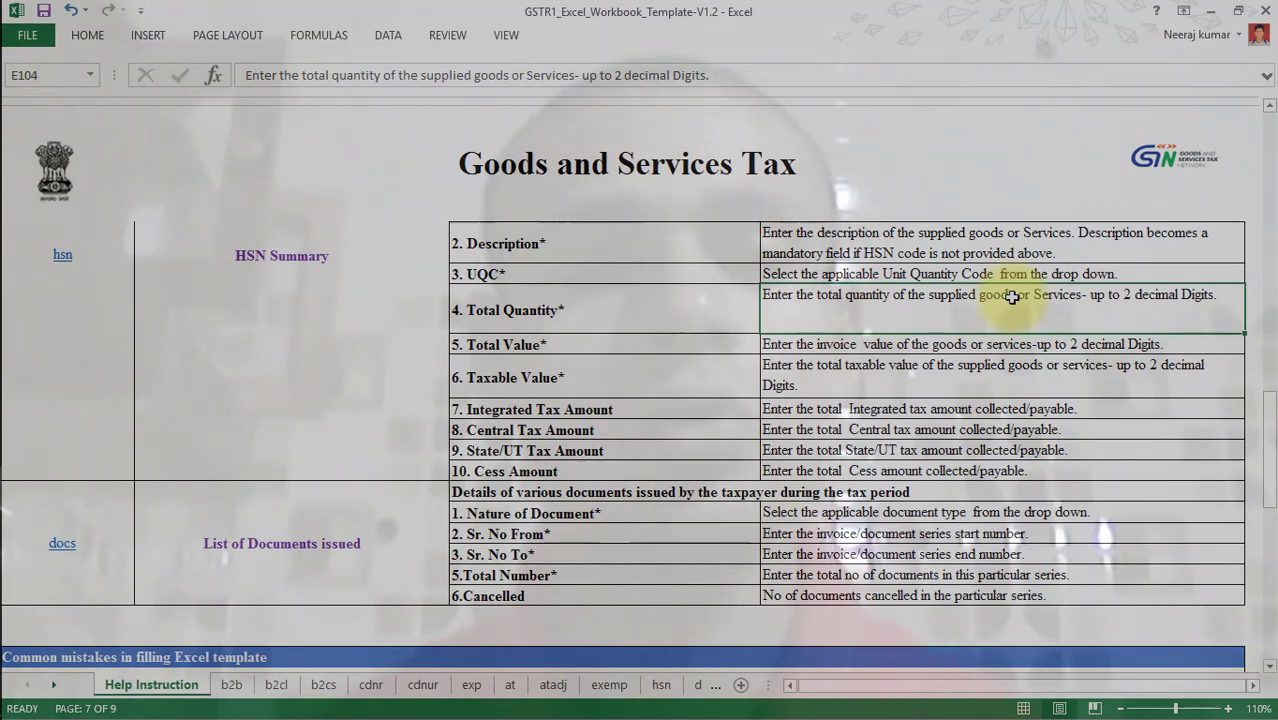
Read the Total Value and Taxable Value instructions in the HSN Summary section.
{"action": "left_click", "coordinate": [697, 345]}
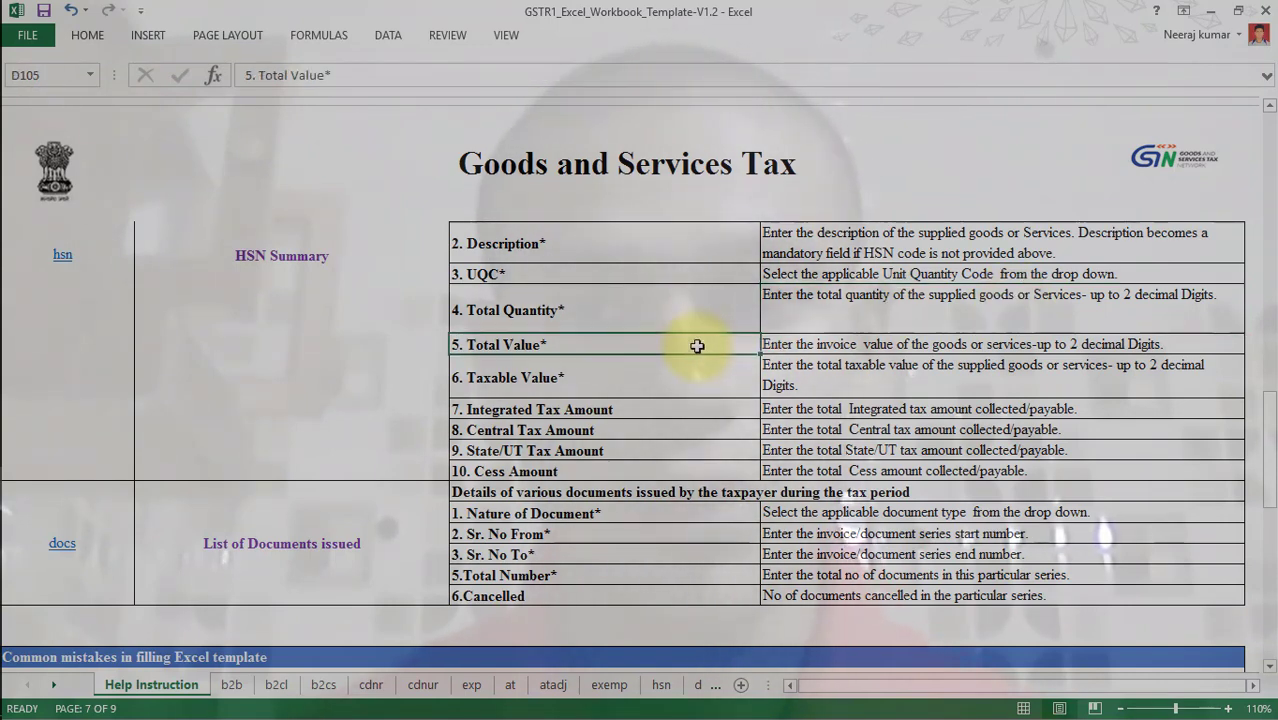
{"action": "left_click", "coordinate": [997, 347]}
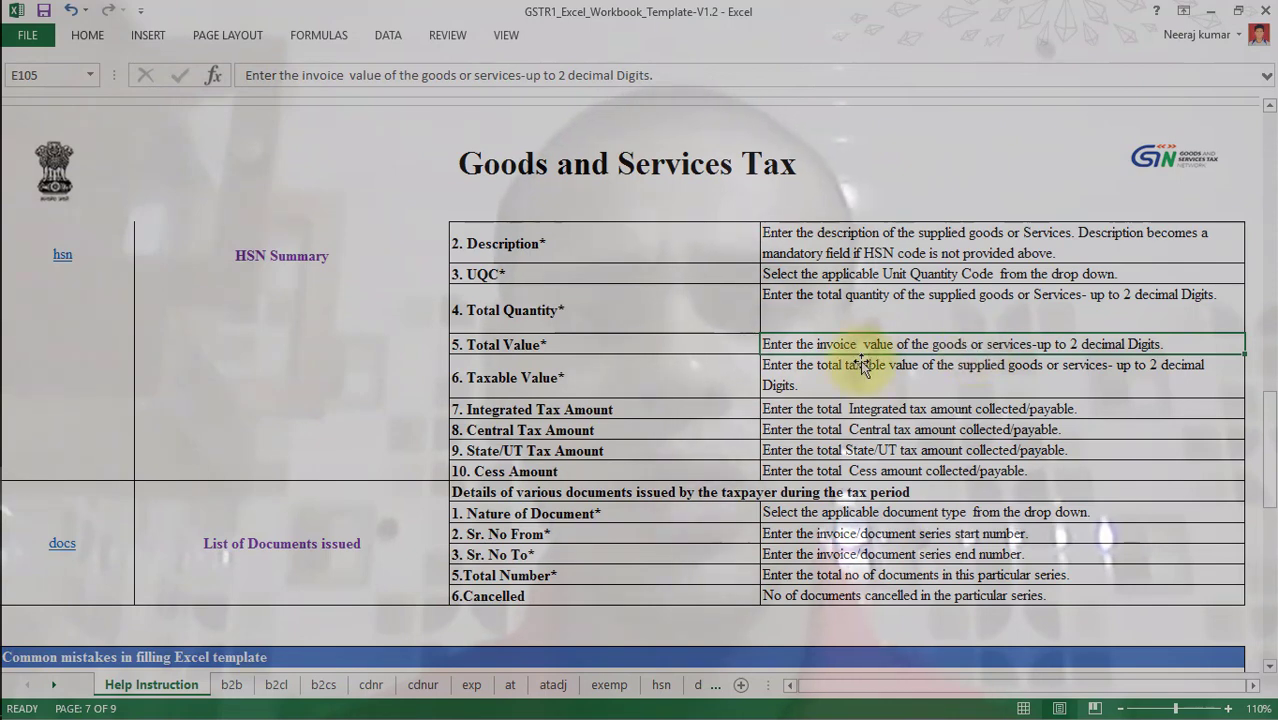
{"action": "left_click", "coordinate": [650, 377]}
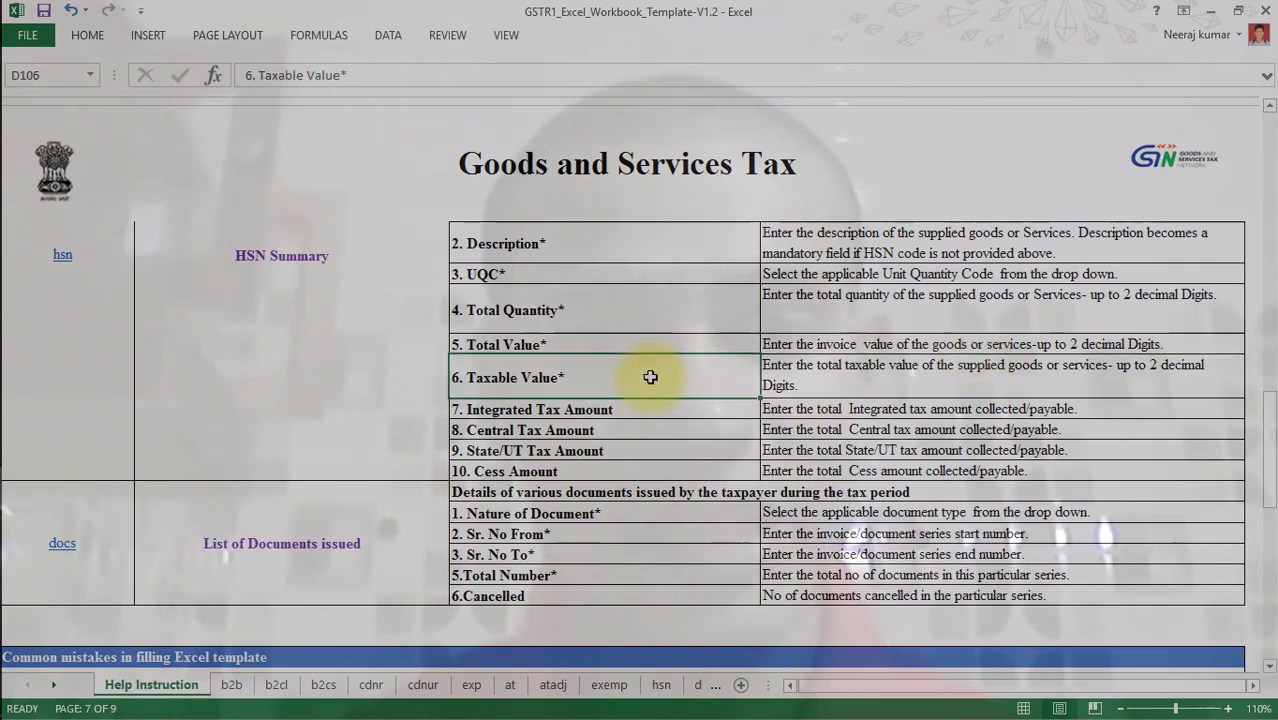
{"action": "left_click", "coordinate": [895, 379]}
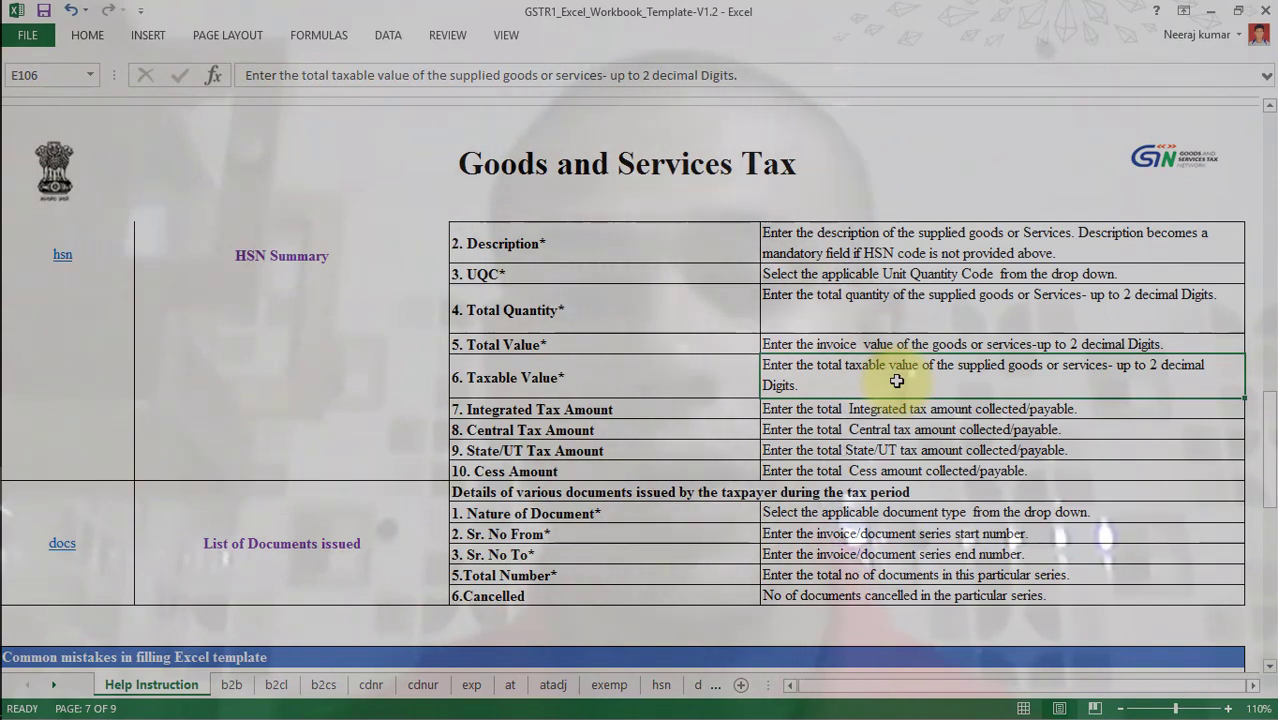
Review the Integrated, Central, State/UT and Cess tax amount entries of the HSN Summary section.
{"action": "left_click", "coordinate": [683, 410]}
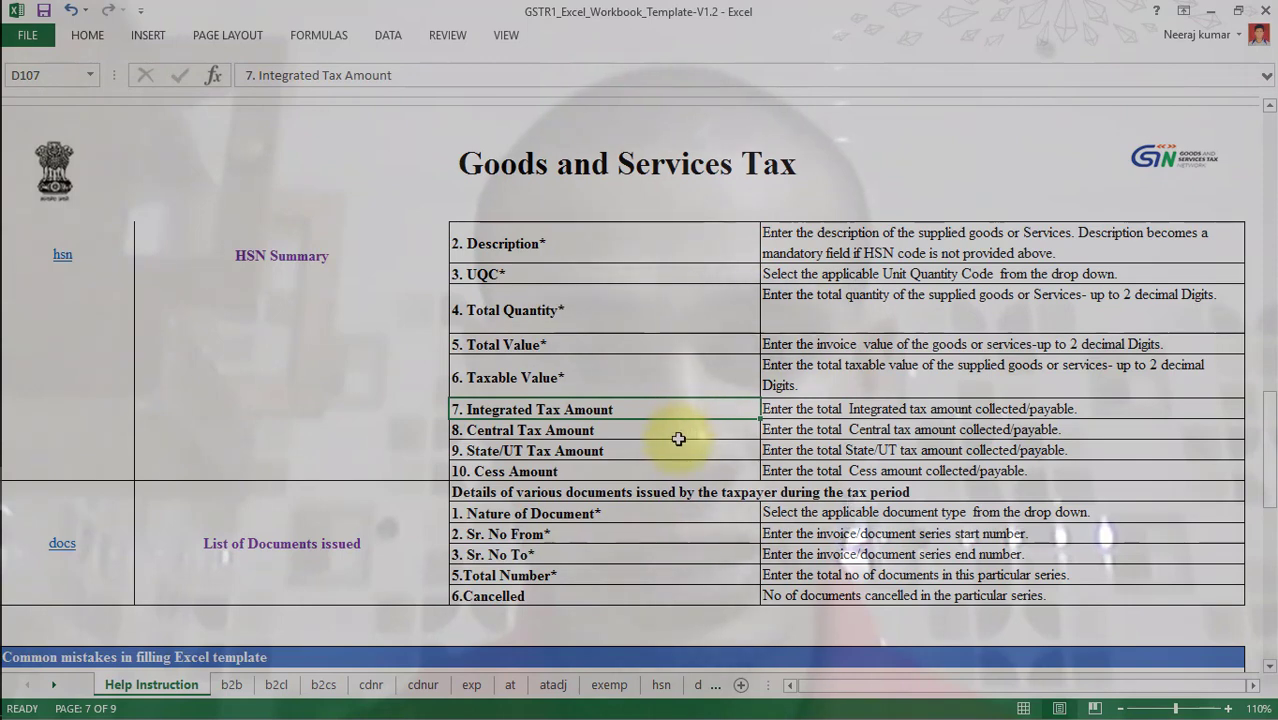
{"action": "left_click", "coordinate": [671, 457]}
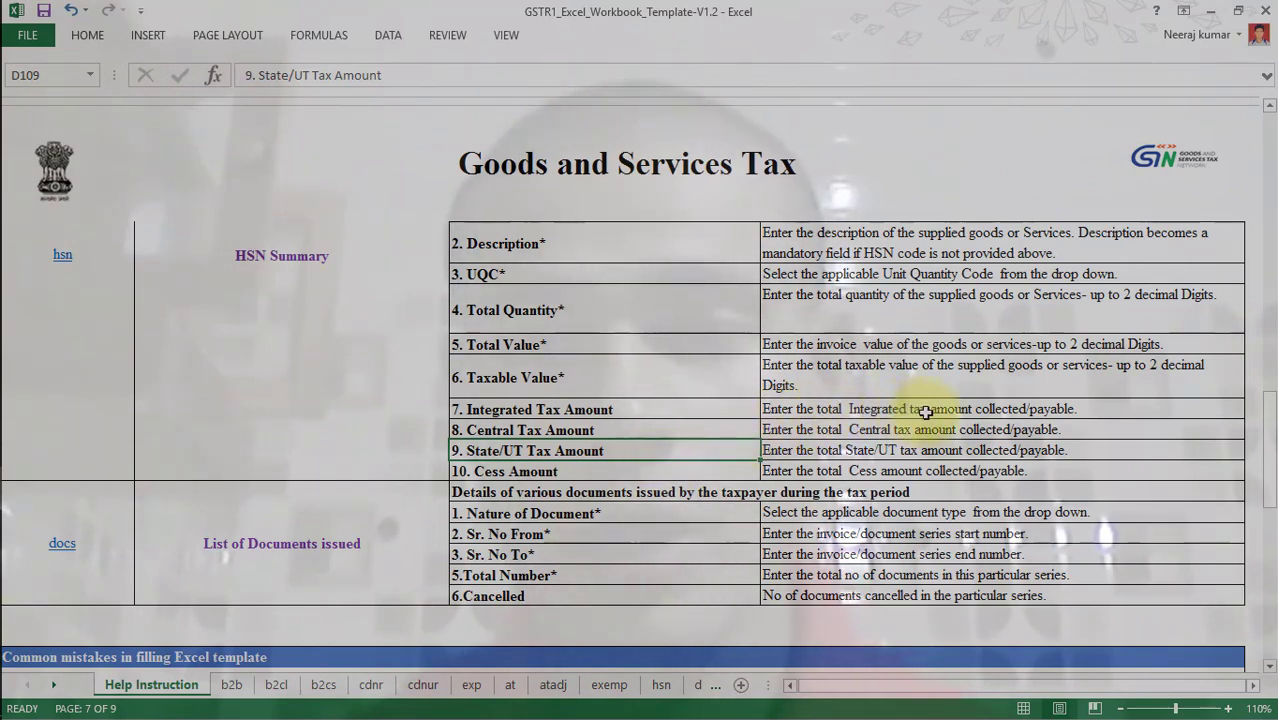
{"action": "left_click", "coordinate": [663, 408]}
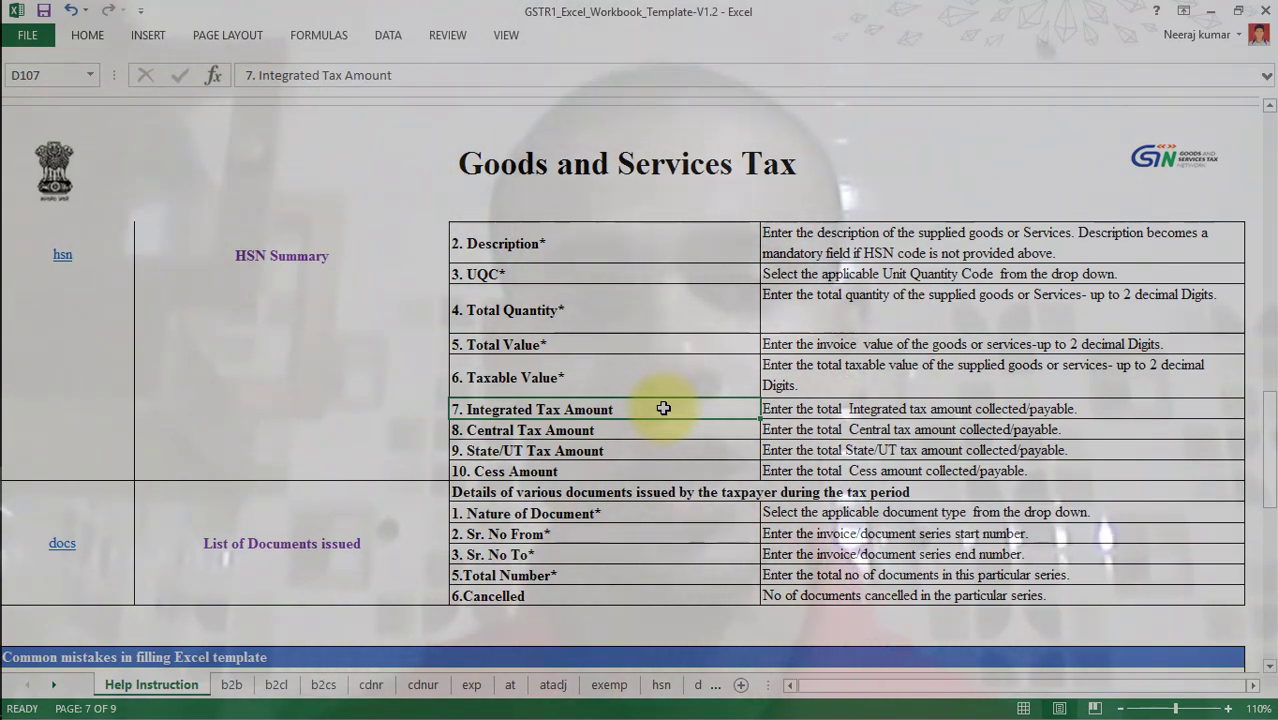
{"action": "left_click", "coordinate": [702, 436]}
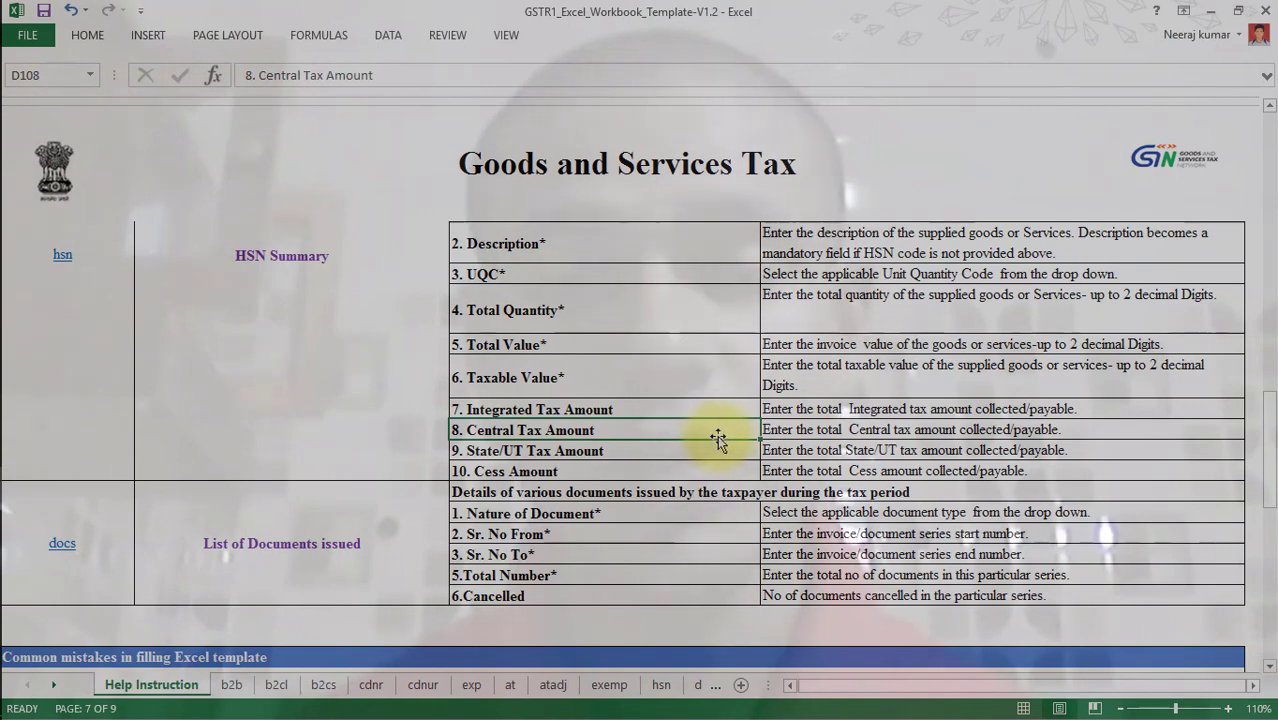
{"action": "left_click", "coordinate": [877, 432]}
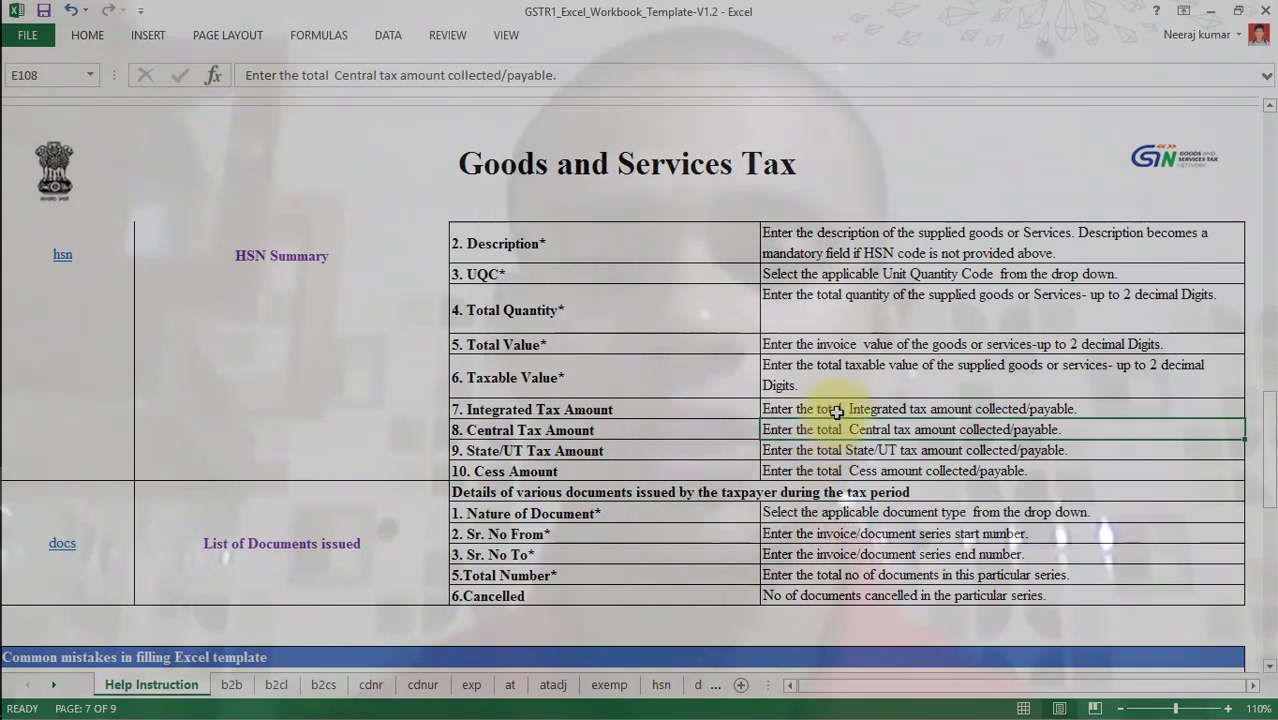
{"action": "left_click", "coordinate": [836, 411]}
{"action": "left_click", "coordinate": [840, 473]}
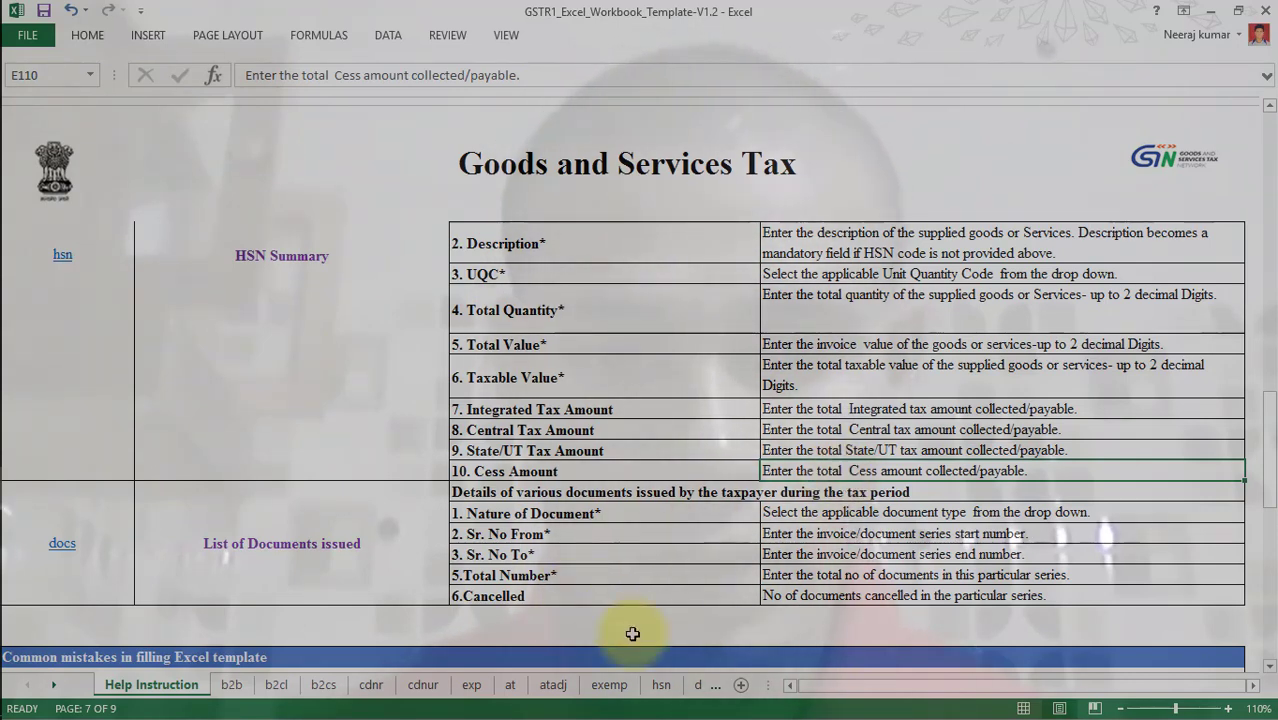
Open the hsn sheet and examine the sample HSN code in A5 and the descriptions in B5 and B7.
{"action": "left_click", "coordinate": [660, 685]}
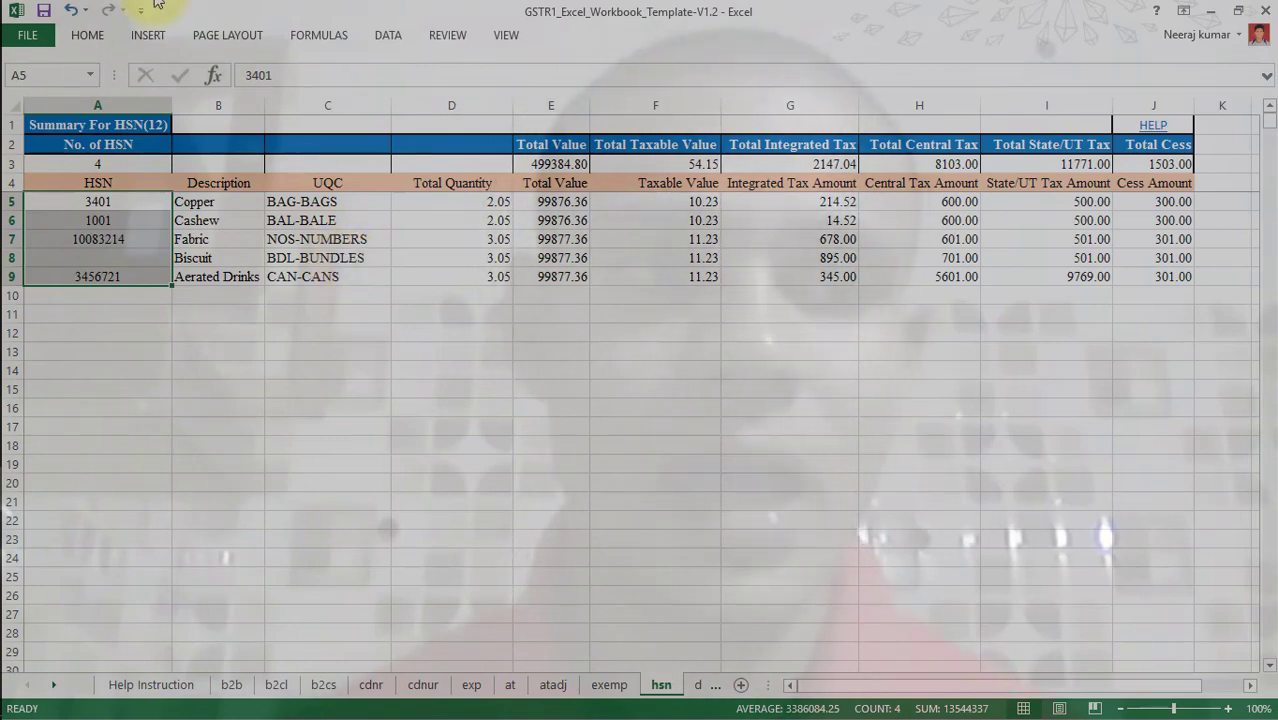
{"action": "left_click", "coordinate": [137, 204]}
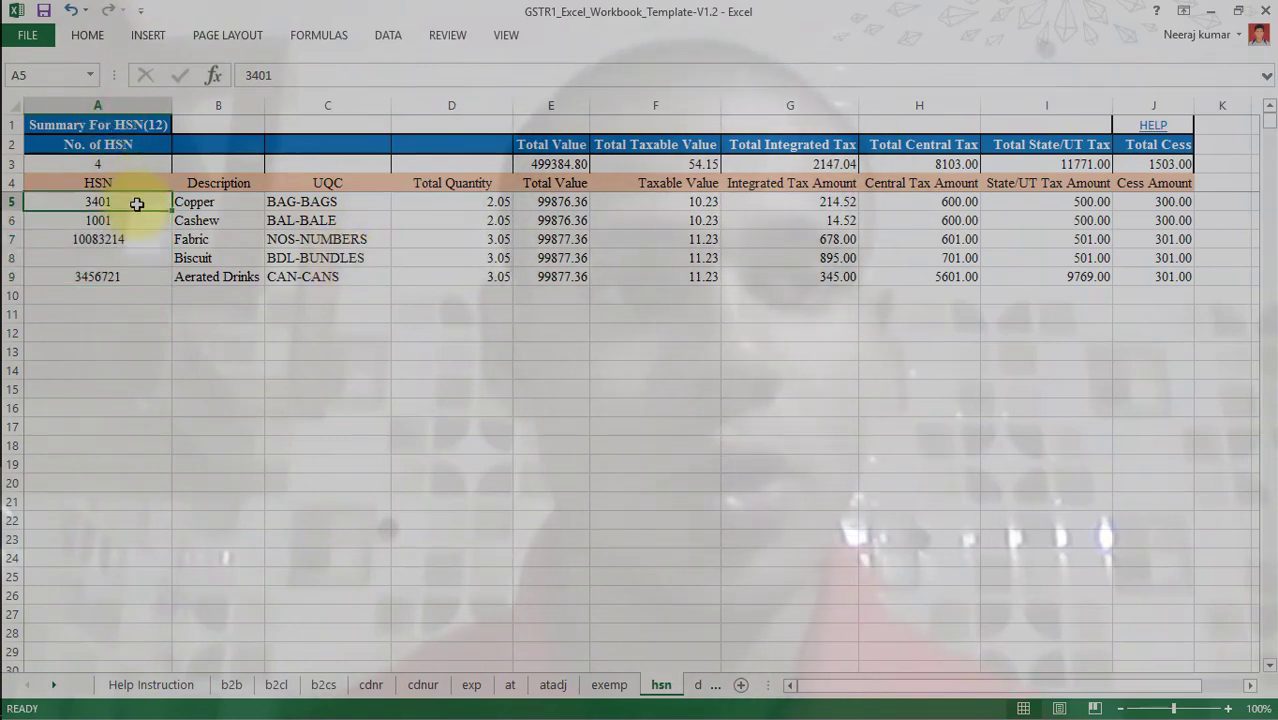
{"action": "left_click", "coordinate": [205, 205]}
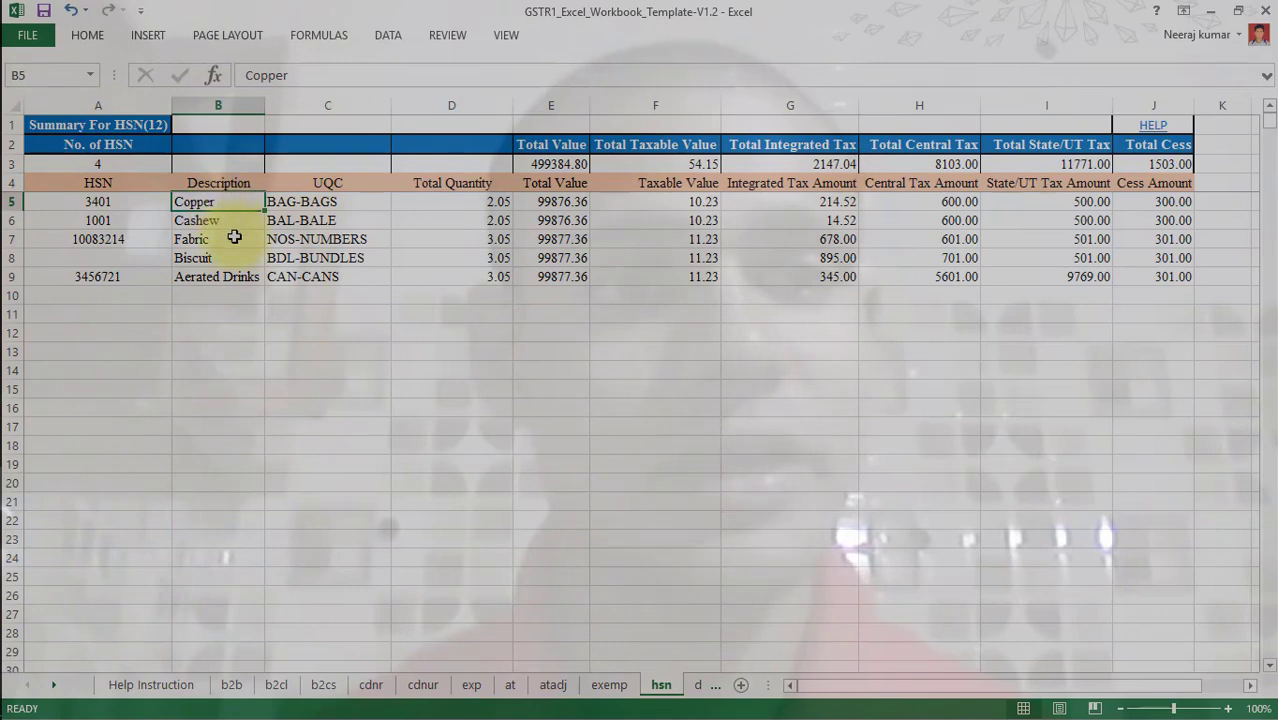
{"action": "left_click", "coordinate": [234, 237]}
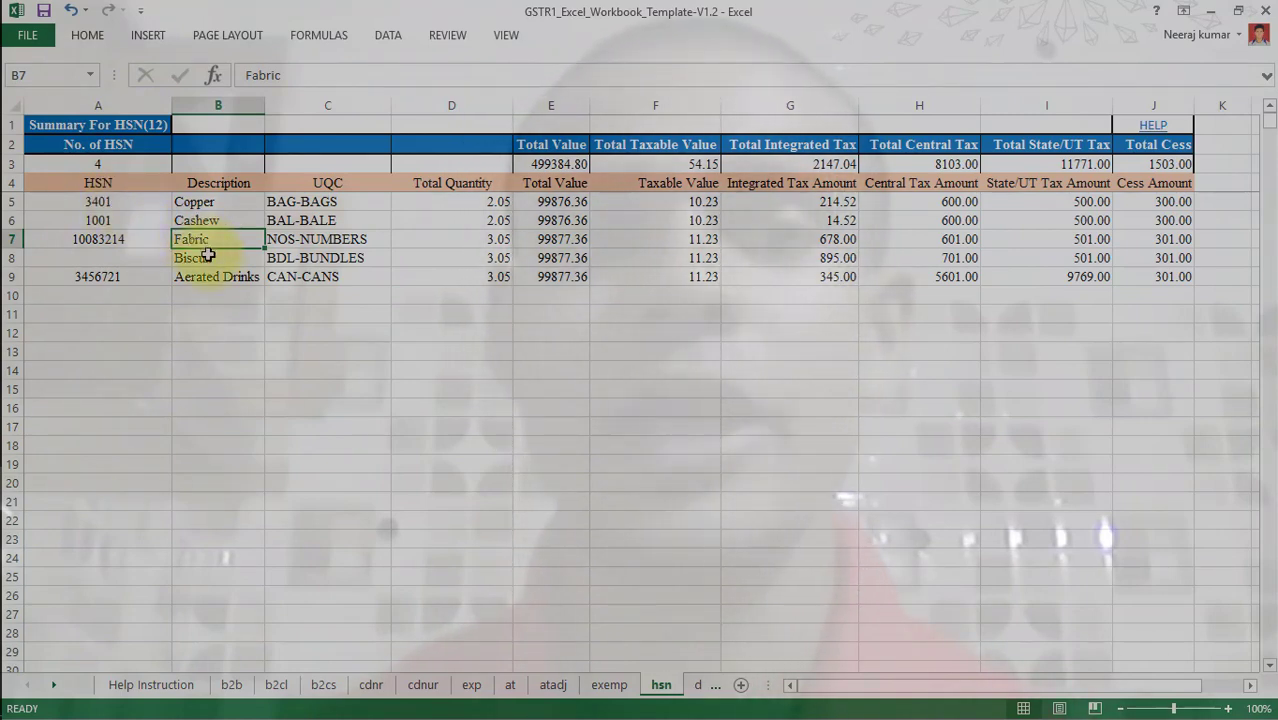
View the available UQC options for the Copper row in C5 and close the list without choosing one.
{"action": "left_click", "coordinate": [361, 201]}
{"action": "left_click", "coordinate": [399, 208]}
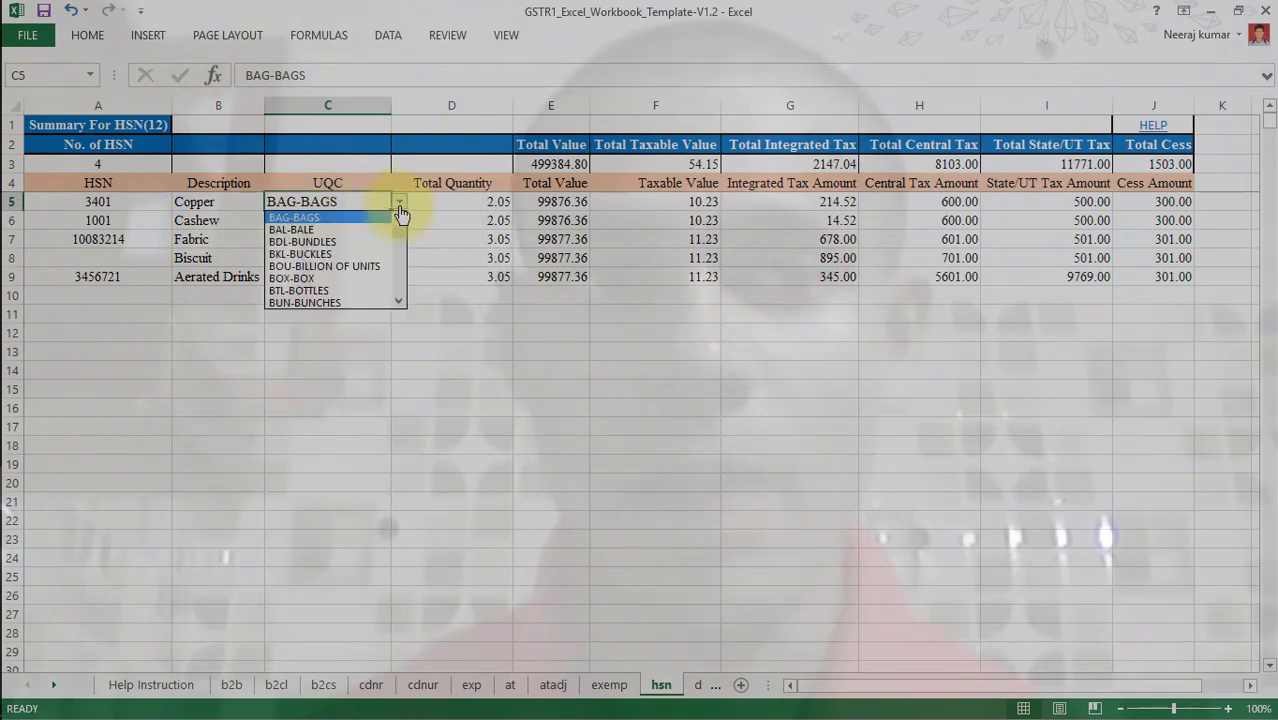
{"action": "mouse_move", "coordinate": [403, 237]}
{"action": "left_mouse_down"}
{"action": "mouse_move", "coordinate": [402, 271]}
{"action": "mouse_move", "coordinate": [404, 234]}
{"action": "left_mouse_up"}
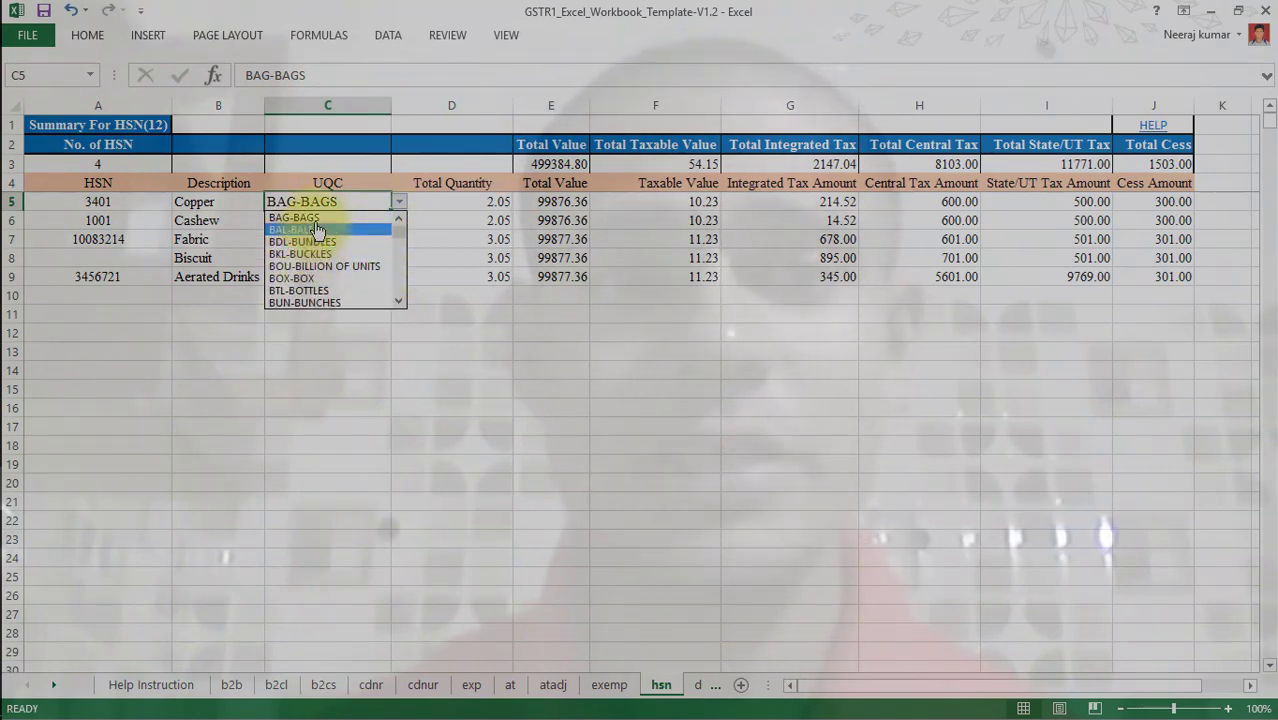
{"action": "left_click", "coordinate": [492, 310]}
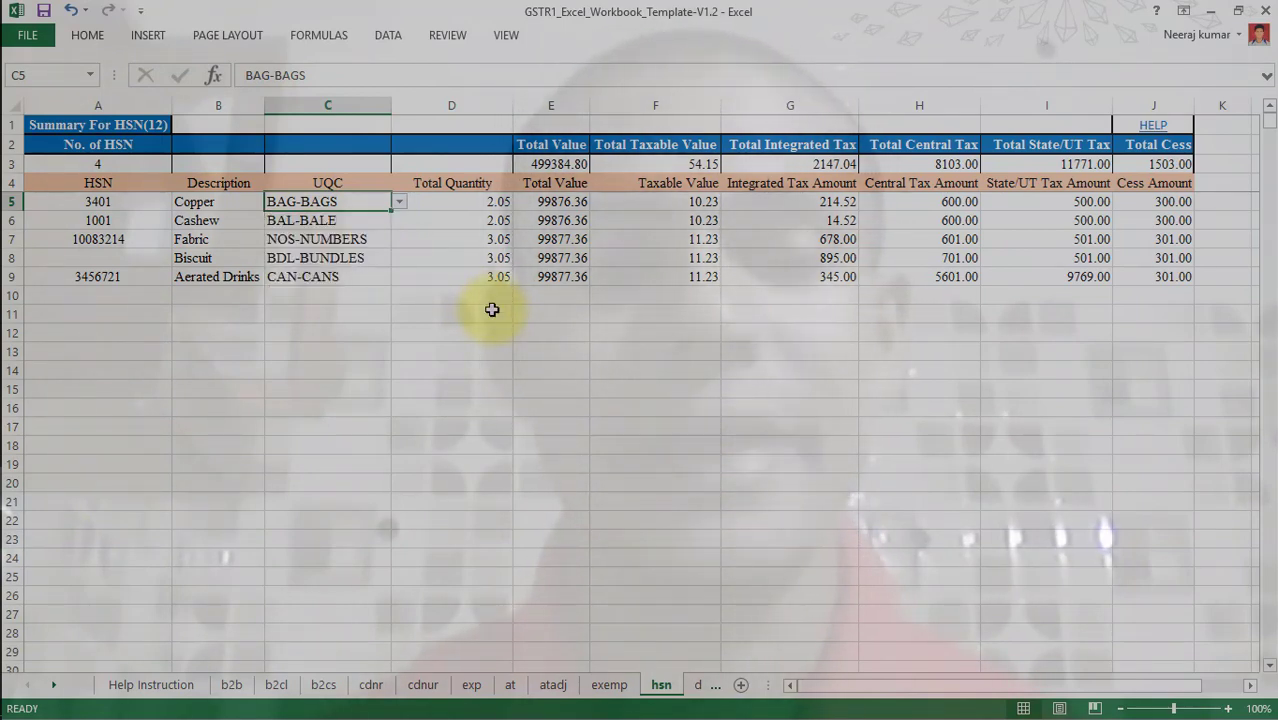
Go across the Cashew row on the hsn sheet from Total Quantity in D6 to Cess Amount in J6.
{"action": "left_click", "coordinate": [451, 212]}
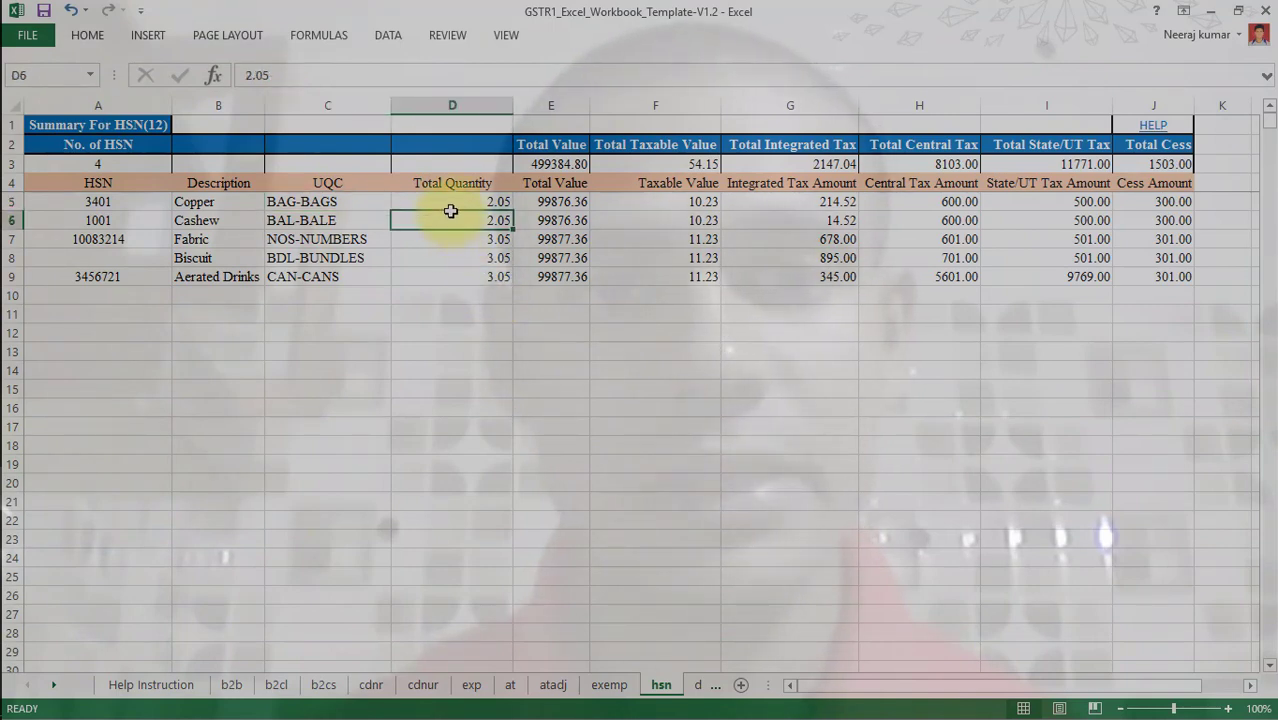
{"action": "left_click", "coordinate": [562, 220]}
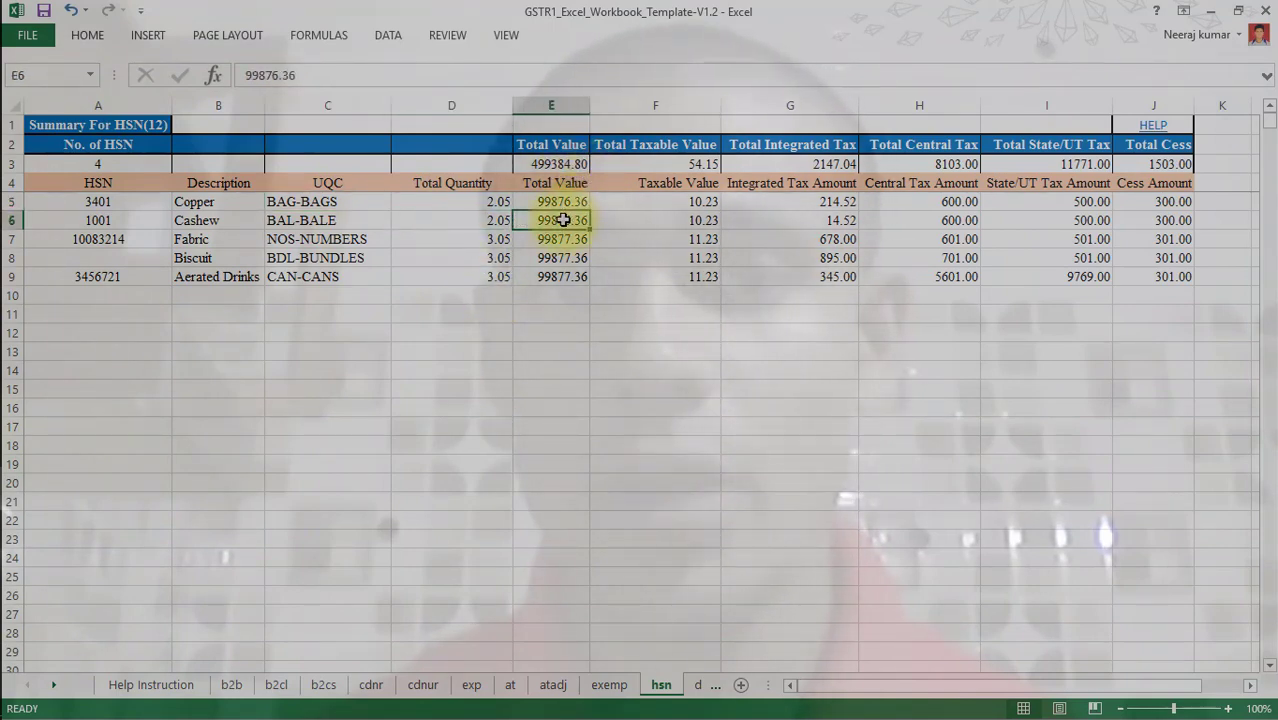
{"action": "left_click", "coordinate": [670, 220]}
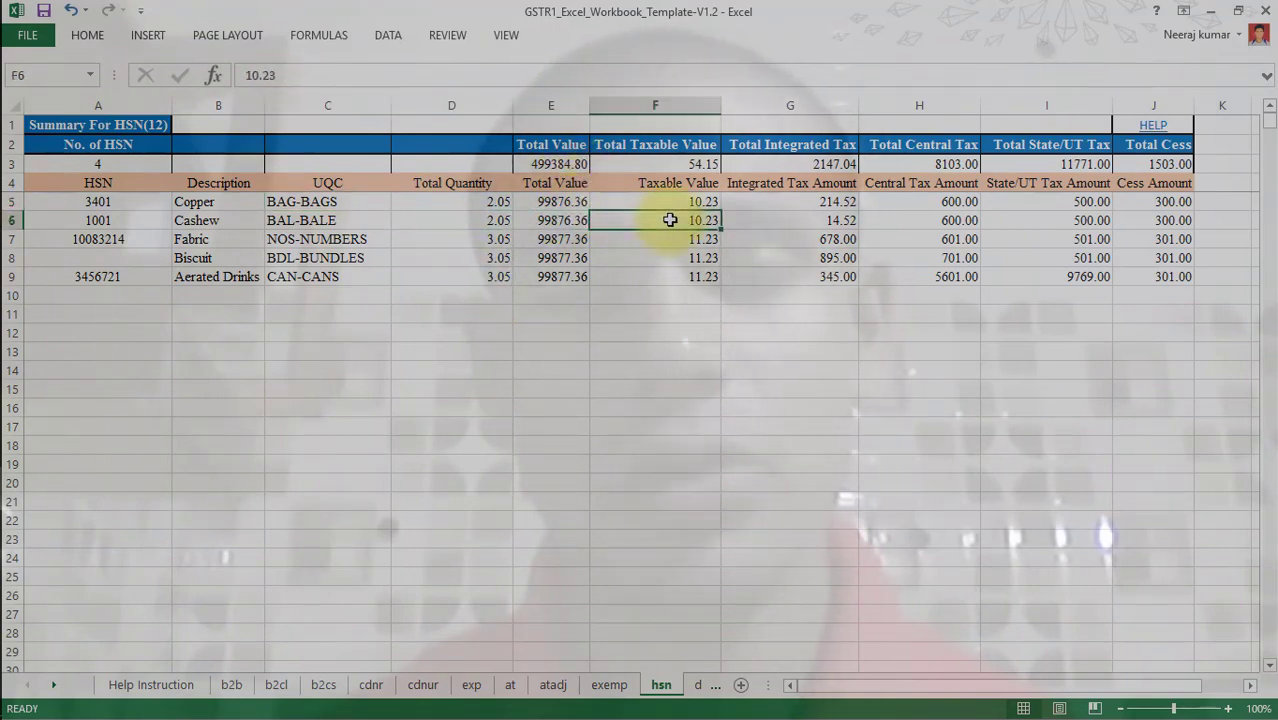
{"action": "left_click", "coordinate": [803, 221]}
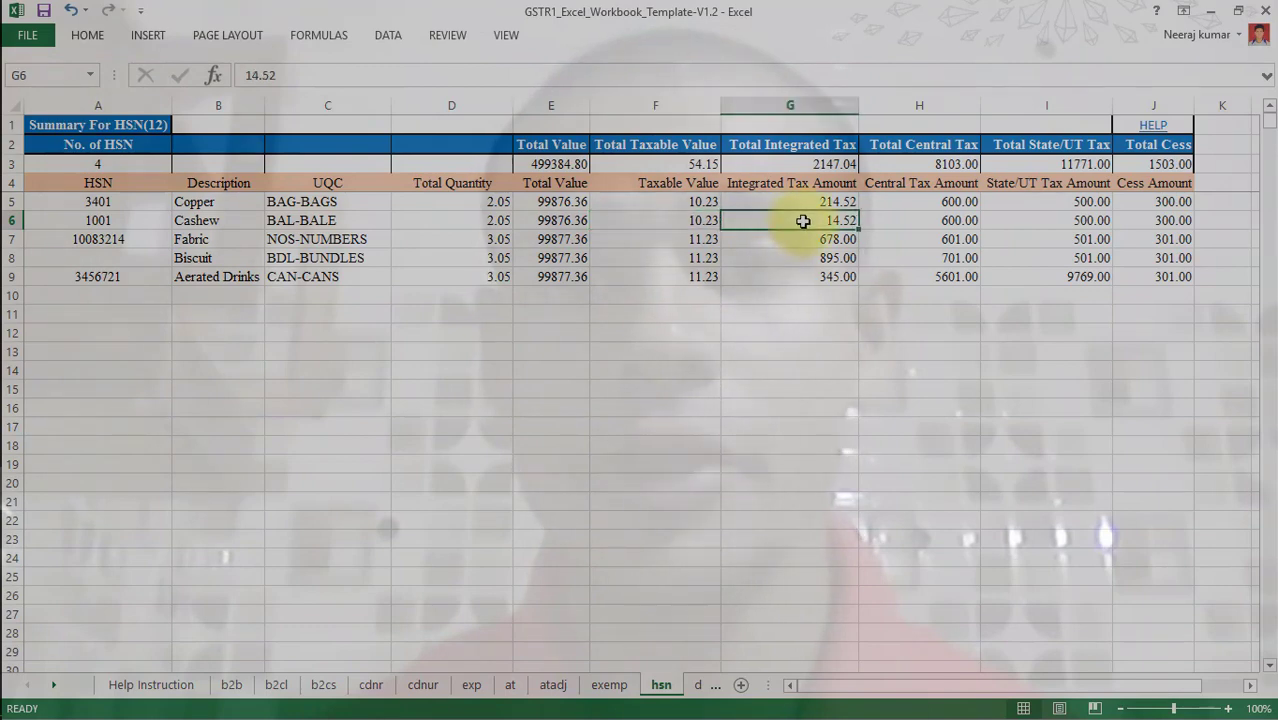
{"action": "left_click", "coordinate": [915, 225]}
{"action": "left_click", "coordinate": [1057, 227]}
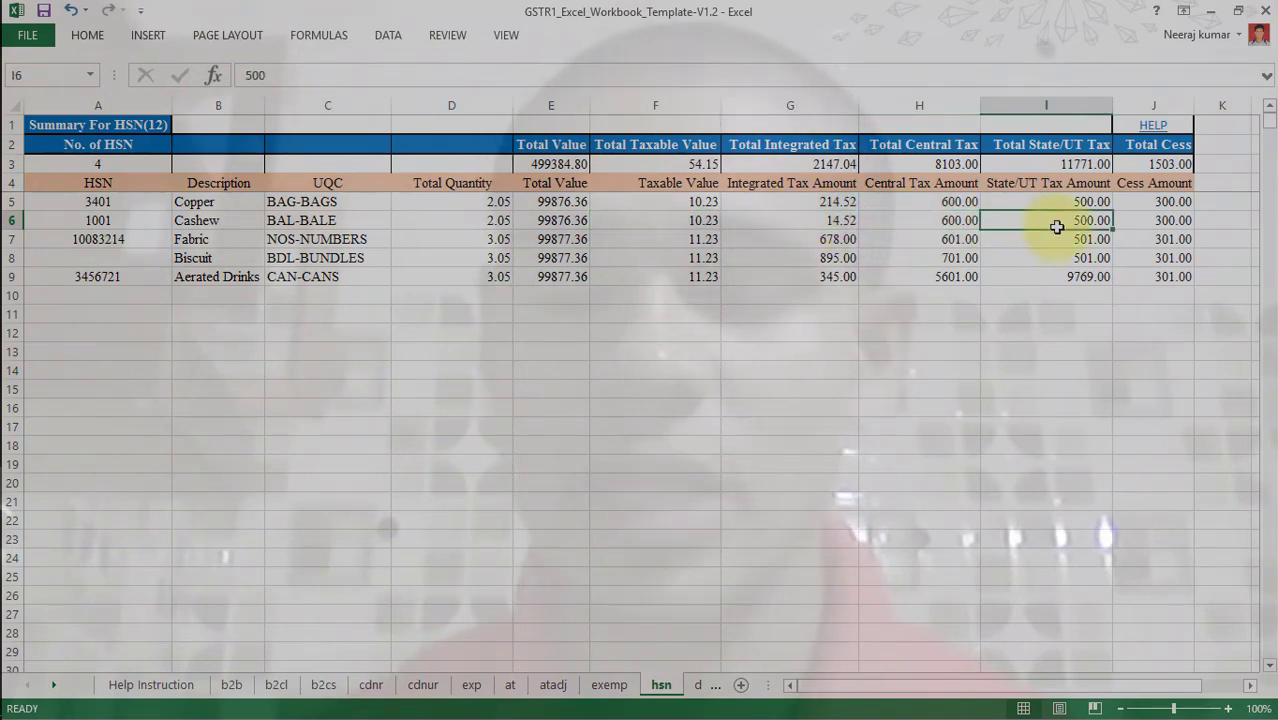
{"action": "left_click", "coordinate": [1169, 220]}
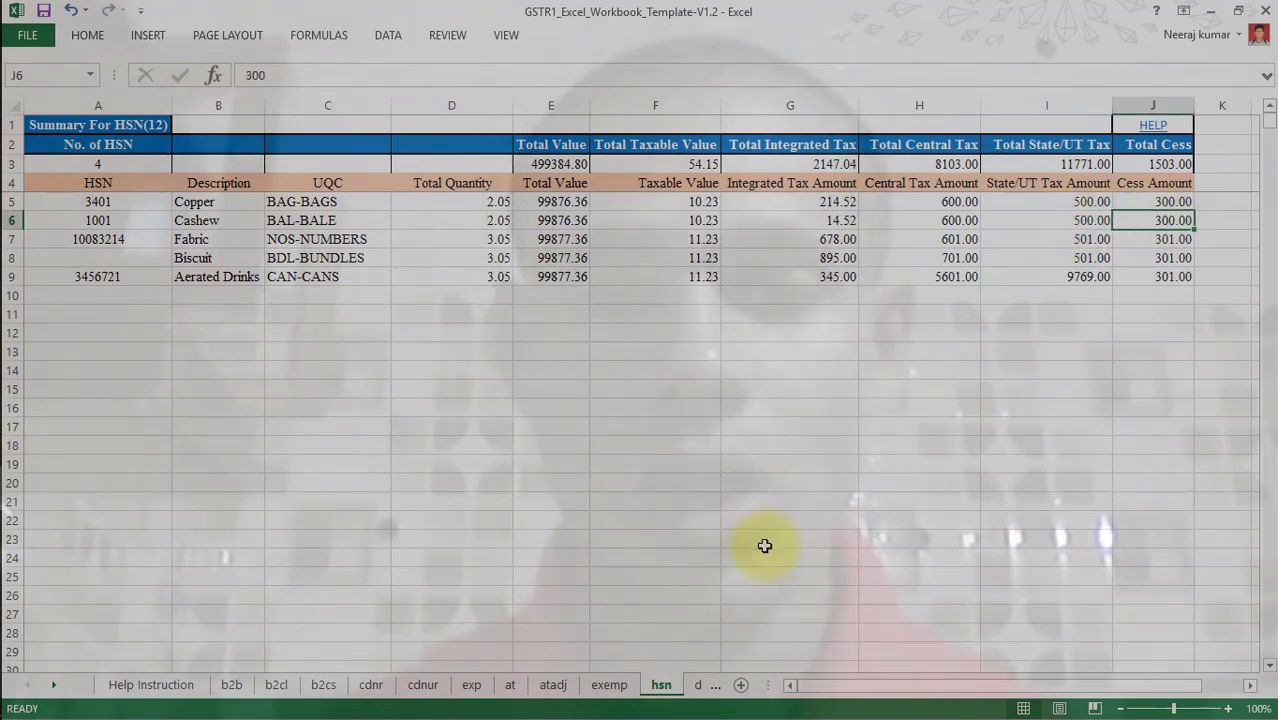
View the docs sheet with its sample document series and return to the Help Instruction sheet.
{"action": "left_click", "coordinate": [700, 686]}
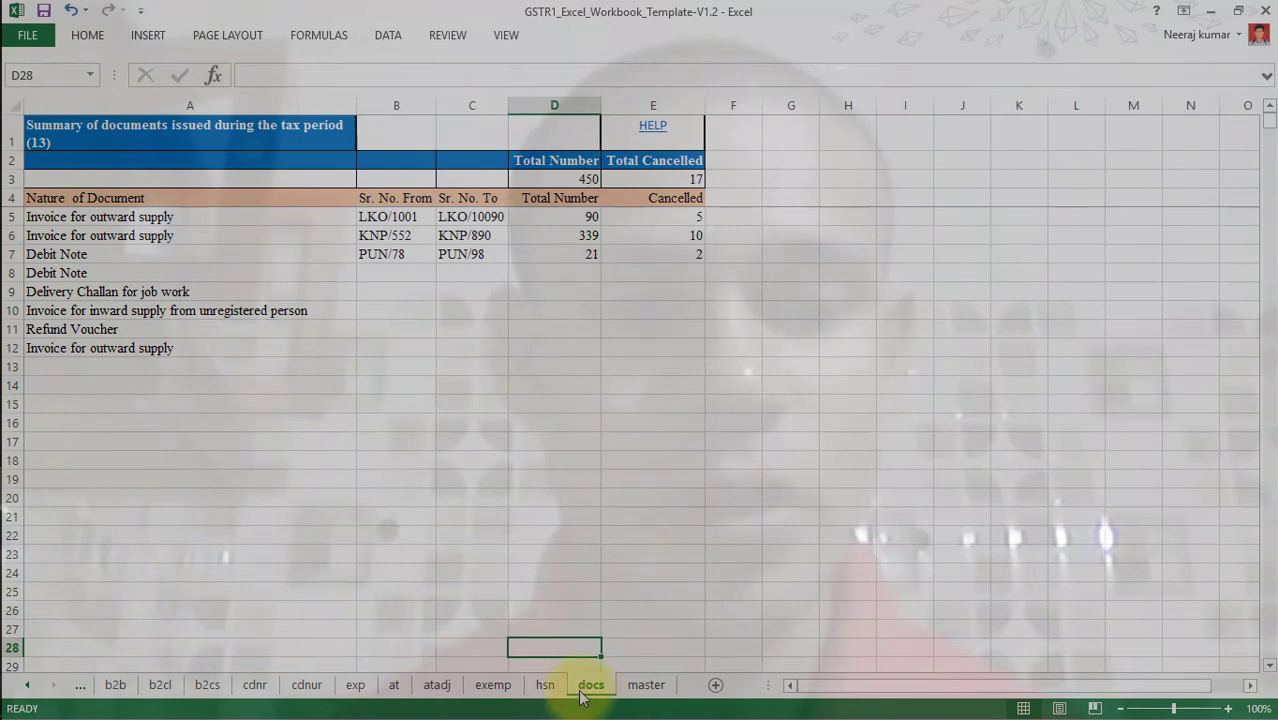
{"action": "left_click", "coordinate": [80, 685]}
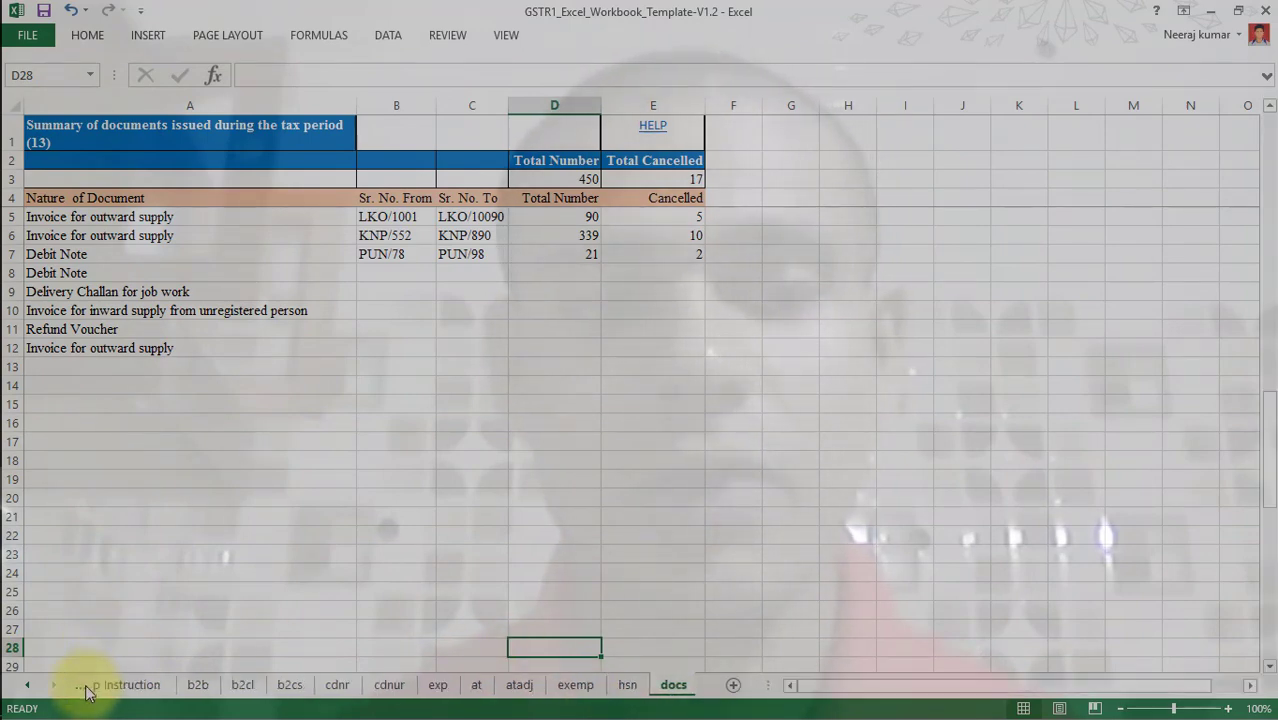
{"action": "left_click", "coordinate": [118, 686]}
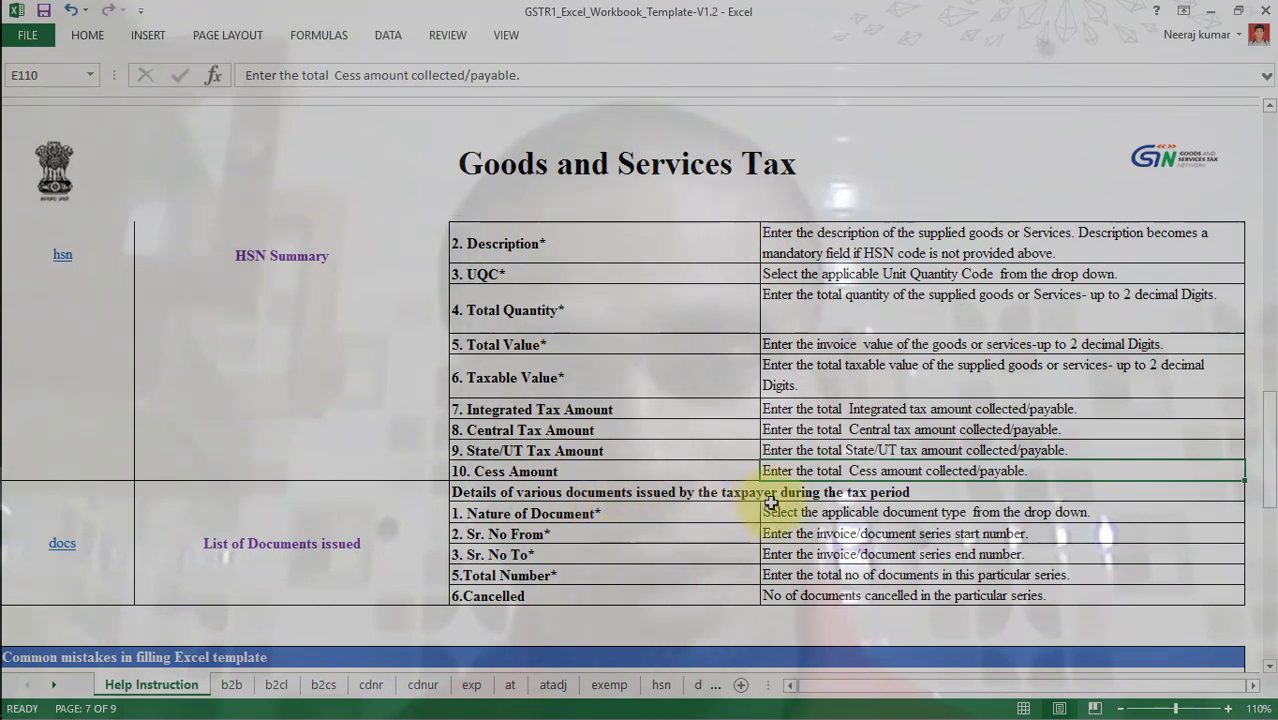
Read the Nature of Document and Sr. No From instructions in the List of Documents issued section.
{"action": "left_click", "coordinate": [663, 512]}
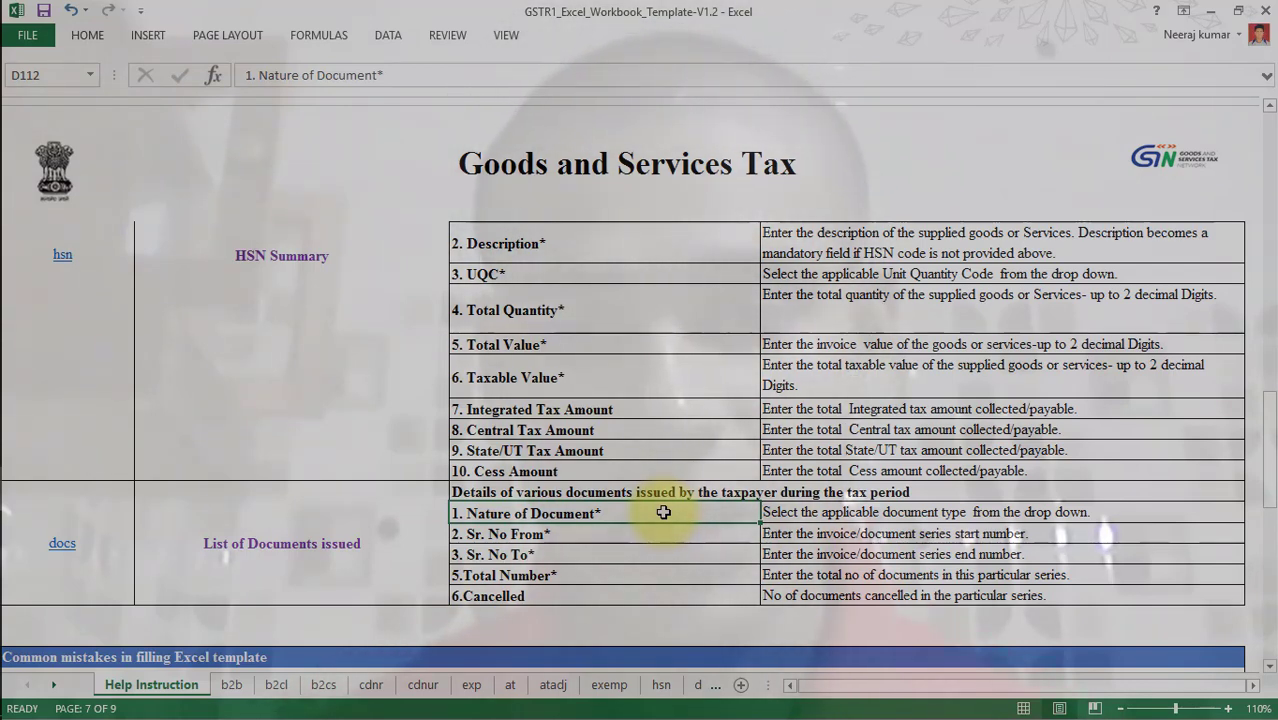
{"action": "left_click", "coordinate": [822, 521]}
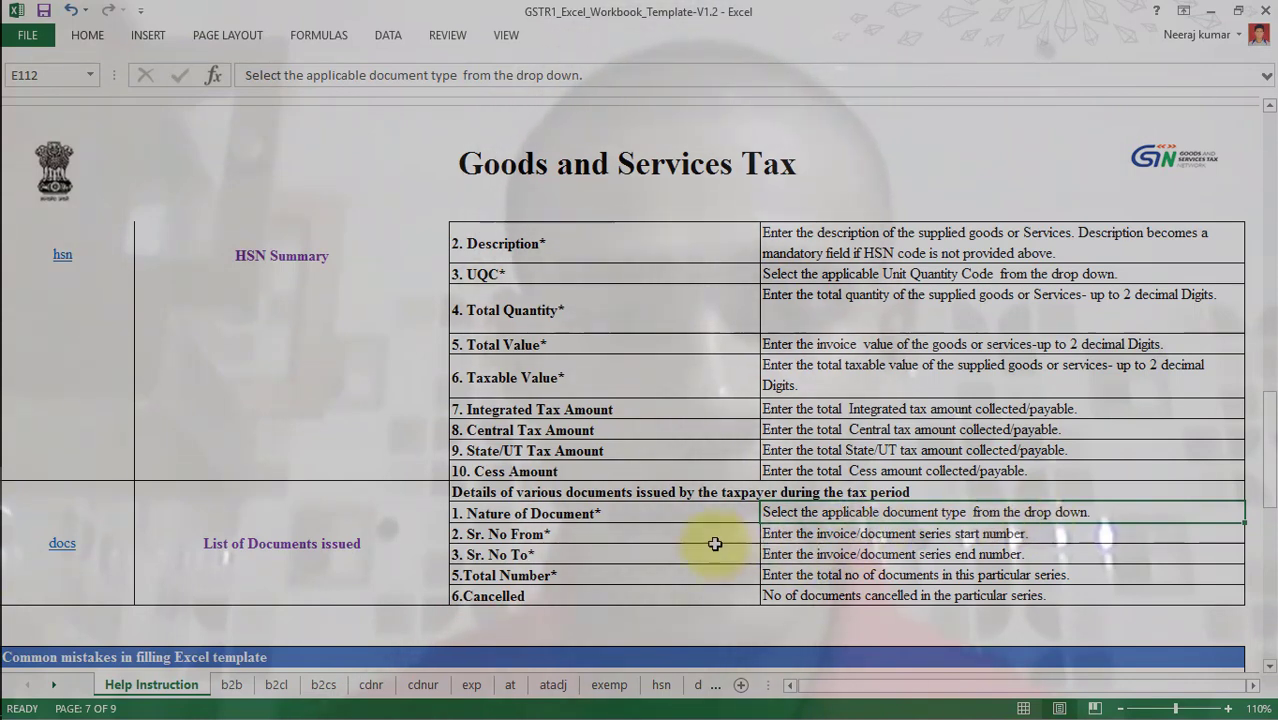
{"action": "left_click", "coordinate": [668, 535]}
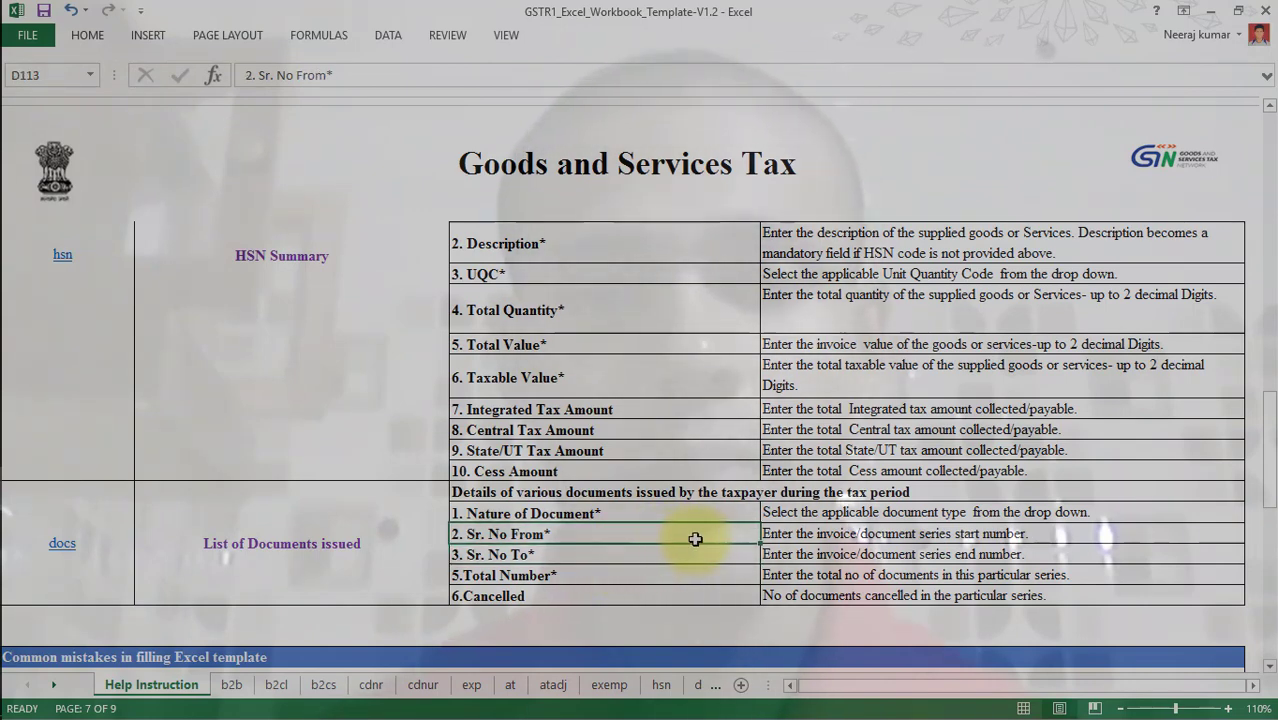
{"action": "left_click", "coordinate": [831, 535]}
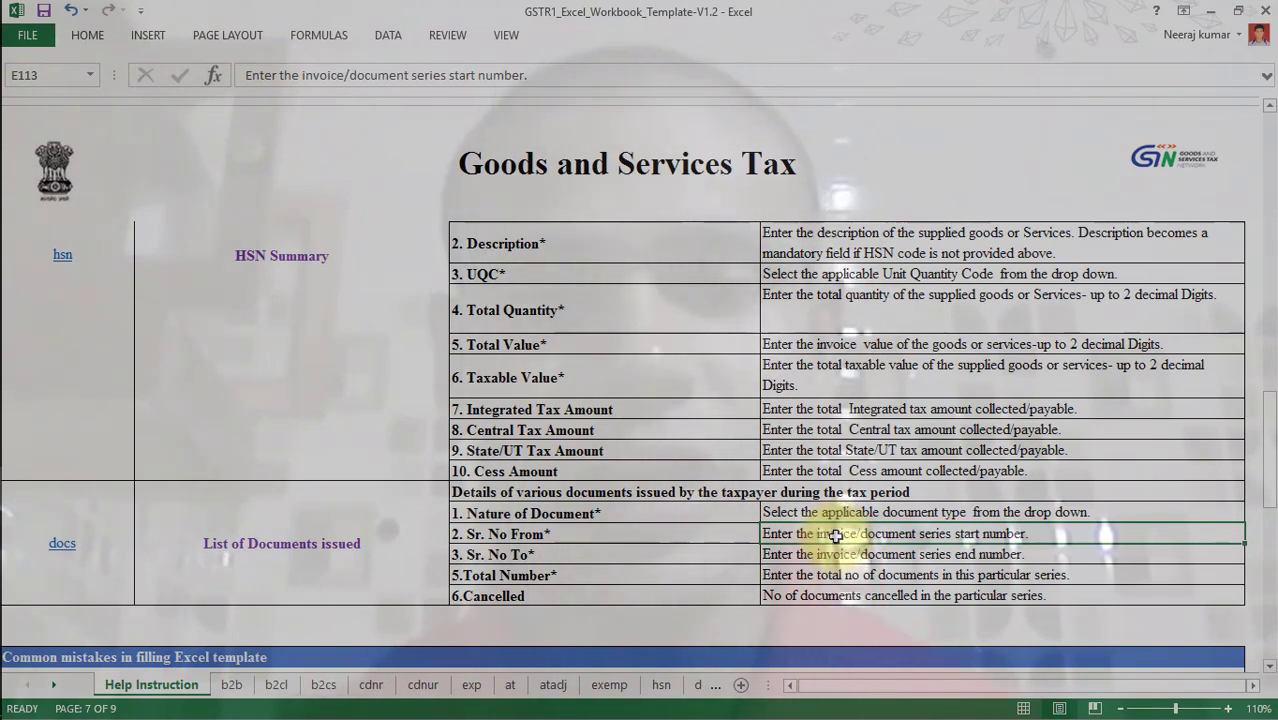
Read the Sr. No To, Total Number and Cancelled instructions, continuing down to the first item under Common mistakes in filling Excel template.
{"action": "left_click", "coordinate": [646, 560]}
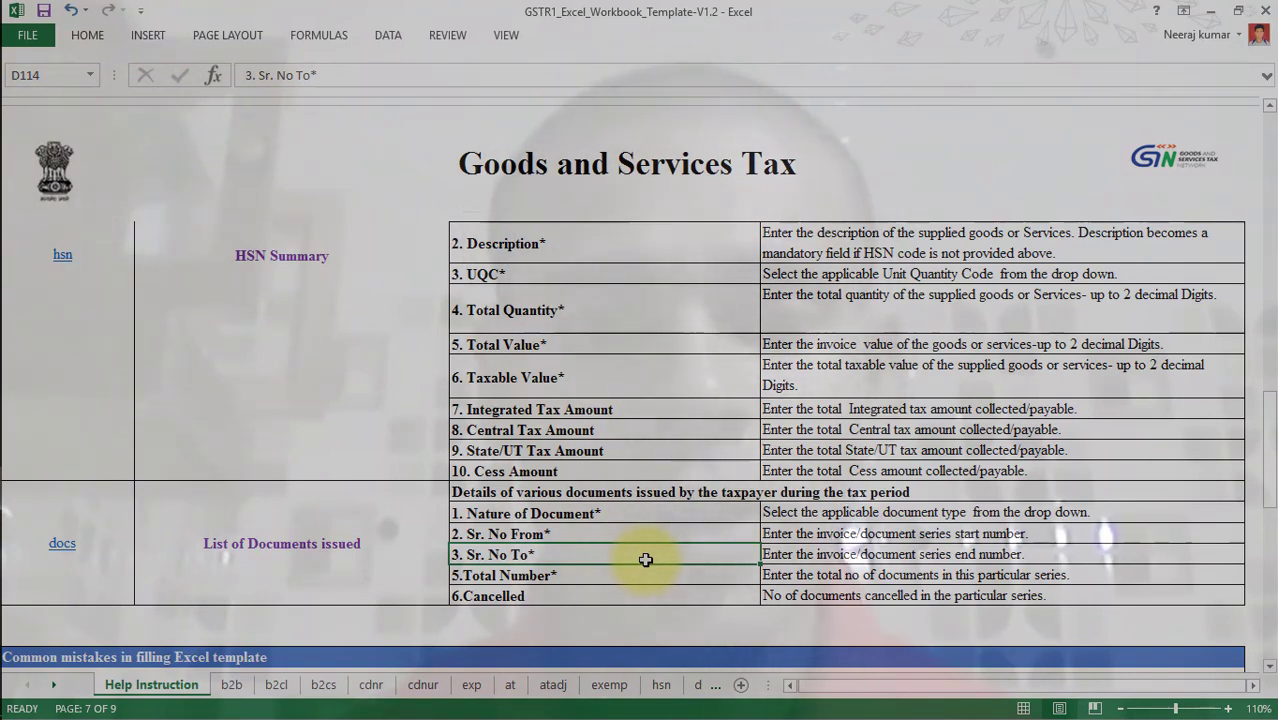
{"action": "left_click", "coordinate": [816, 580]}
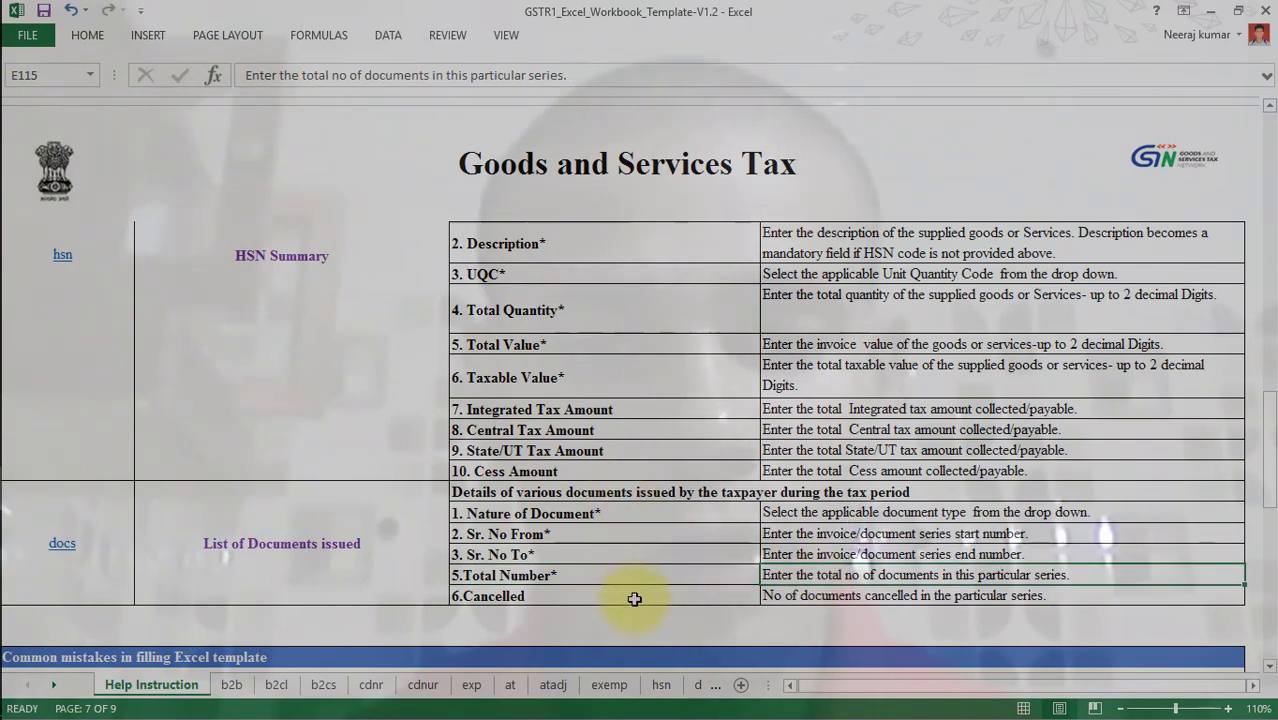
{"action": "left_click", "coordinate": [838, 589]}
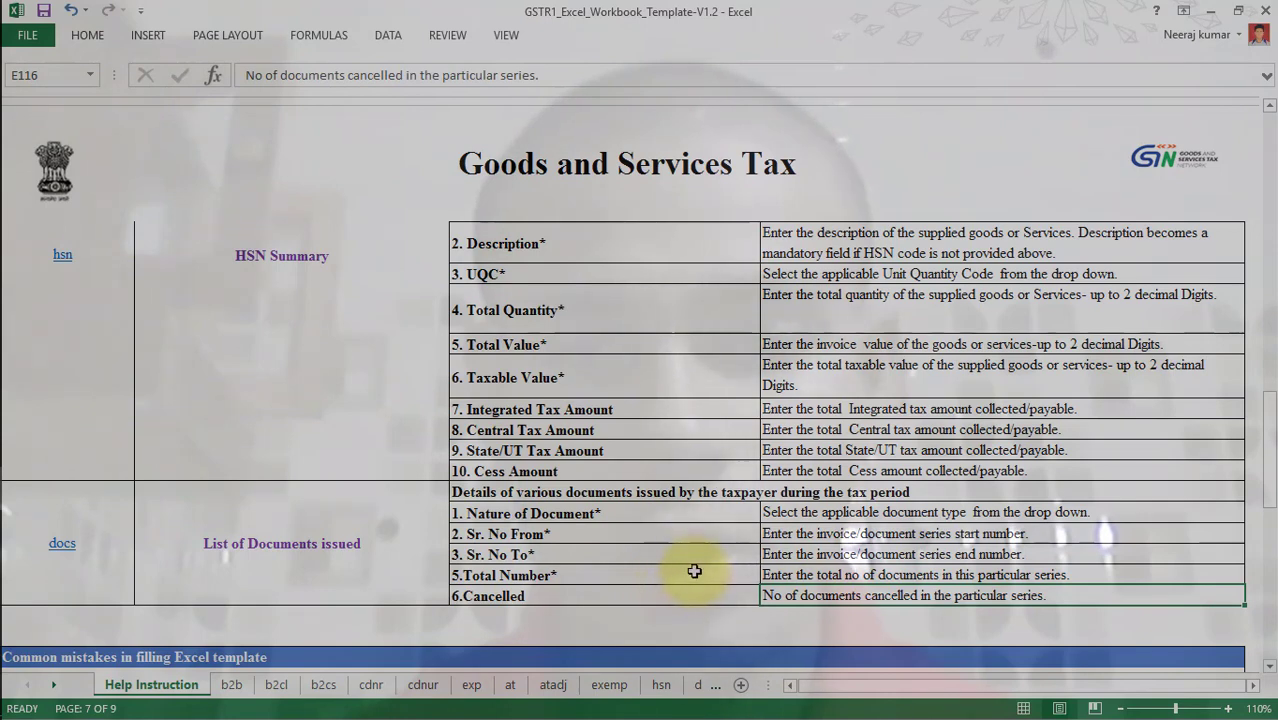
{"action": "left_click", "coordinate": [800, 575]}
{"action": "left_click", "coordinate": [801, 594]}
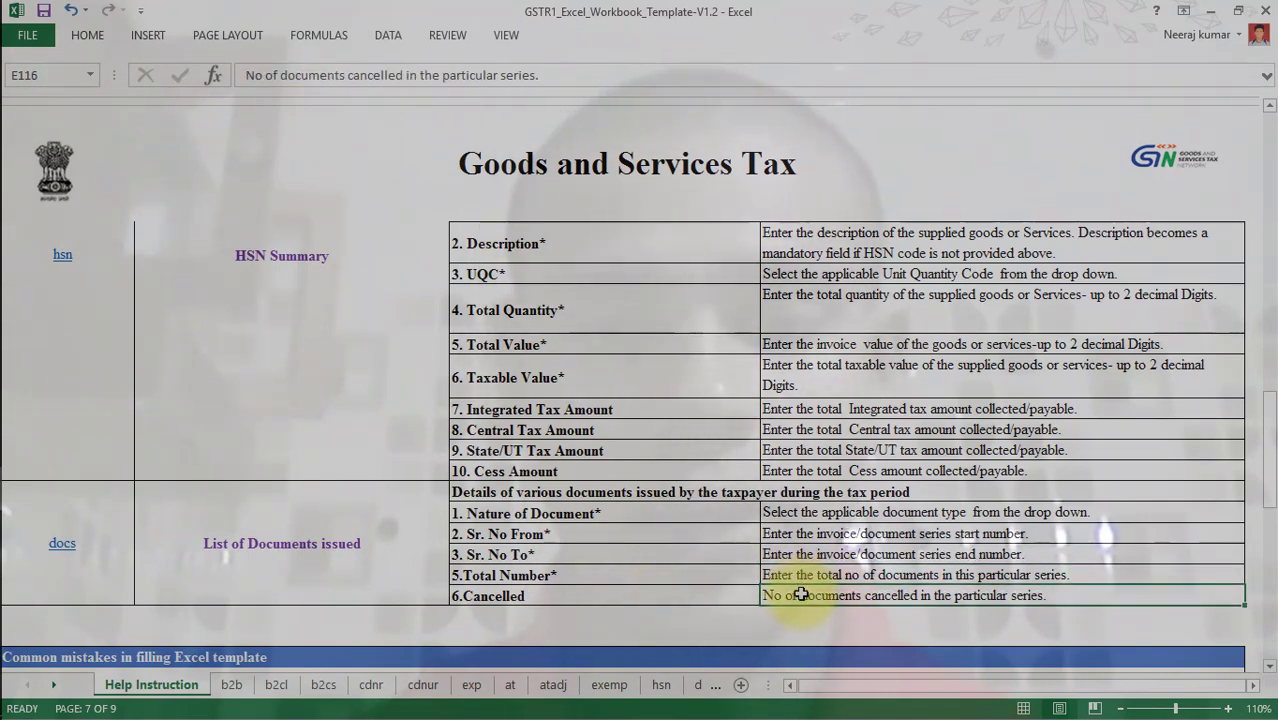
{"action": "key", "text": "Left"}
{"action": "key", "text": "Down"}
{"action": "key", "text": "Down"}
{"action": "key", "text": "Down"}
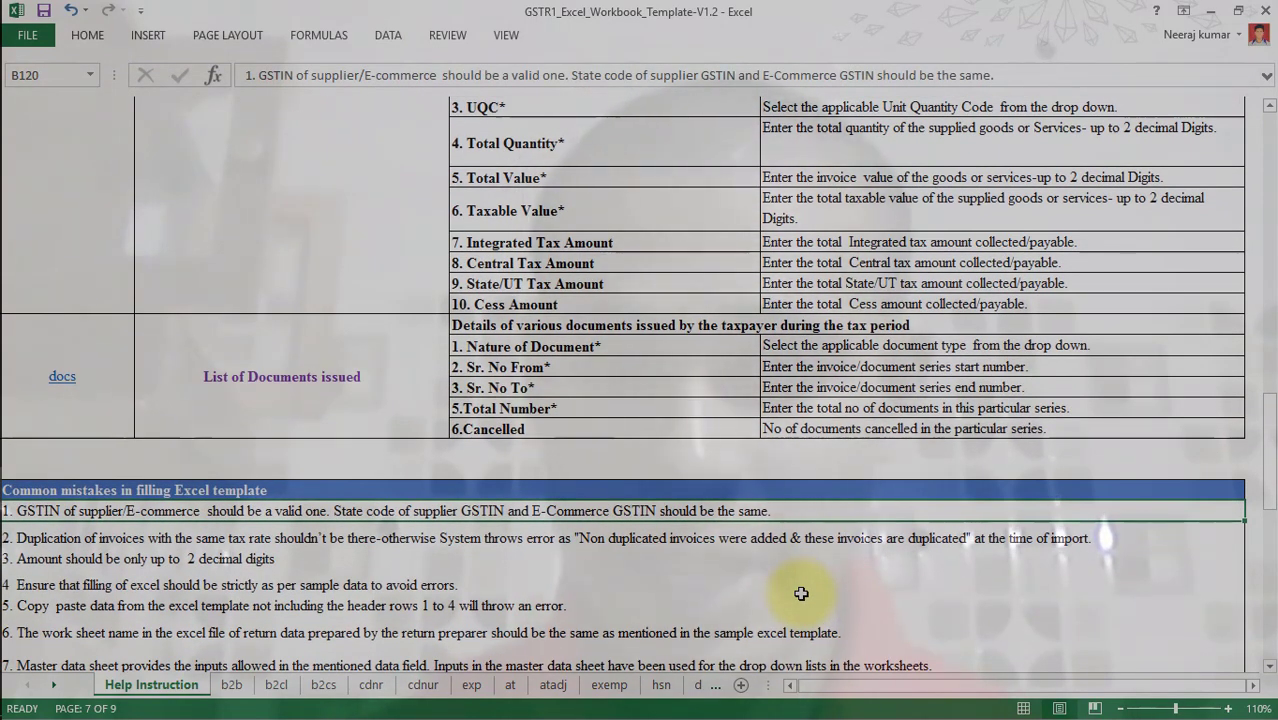
On the docs sheet, review the Nature of Document options for A5 and choose Invoice for outward supply.
{"action": "left_click", "coordinate": [700, 688]}
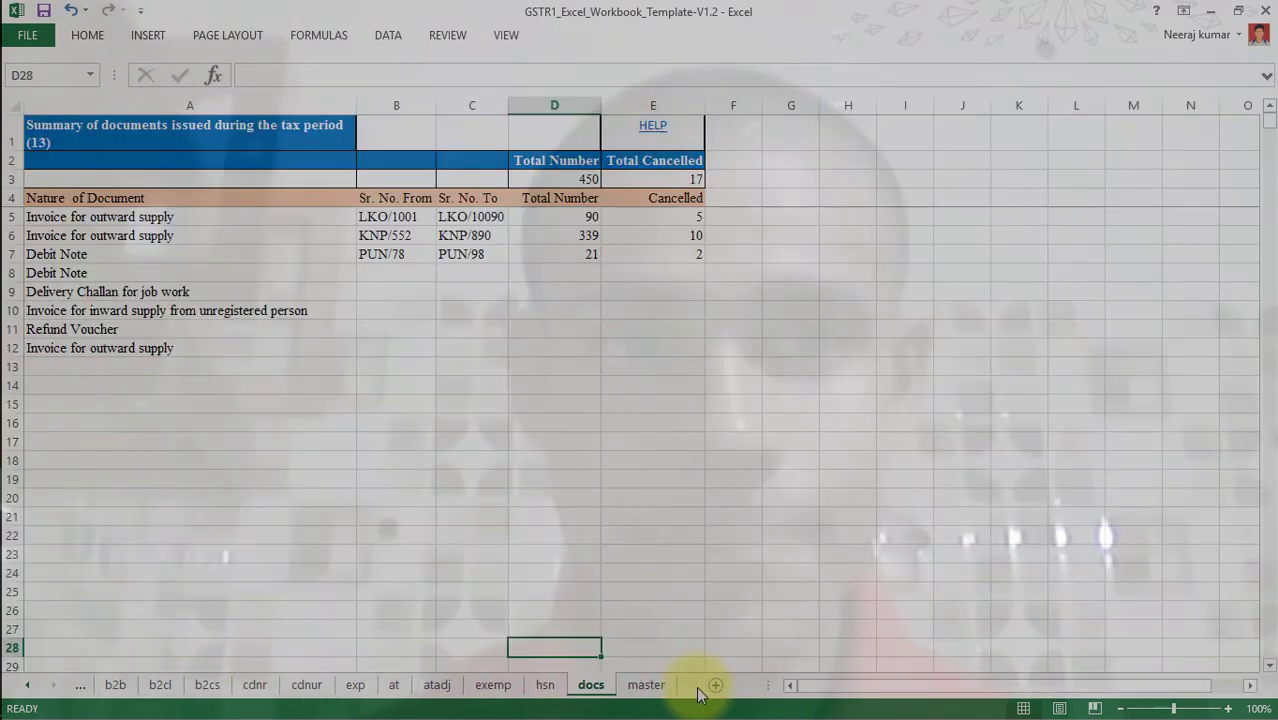
{"action": "left_click", "coordinate": [298, 214]}
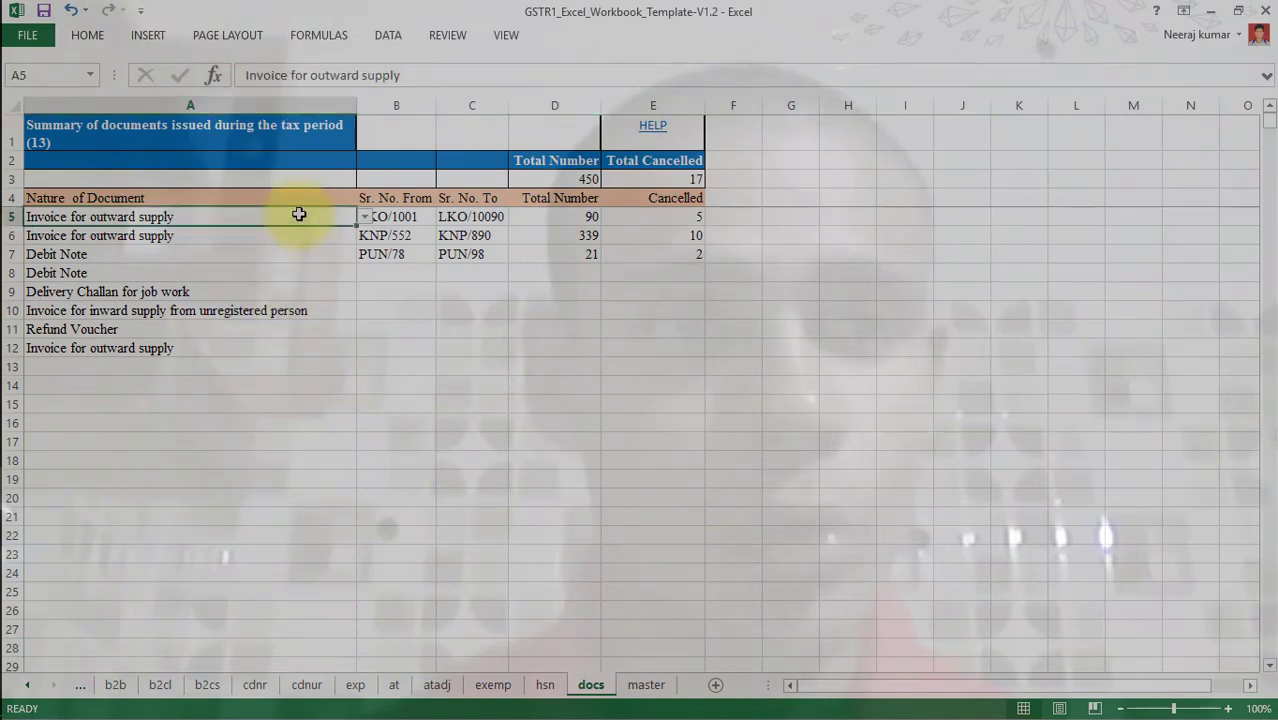
{"action": "left_click", "coordinate": [366, 220]}
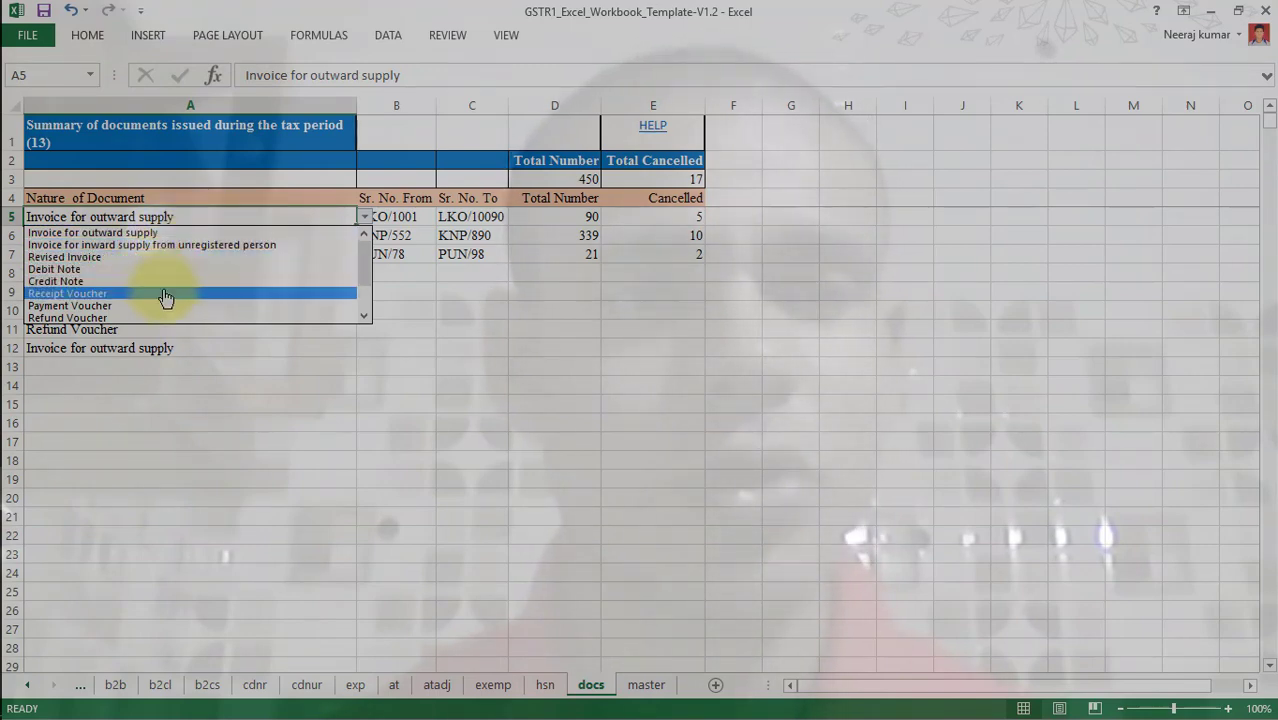
{"action": "left_click", "coordinate": [204, 234]}
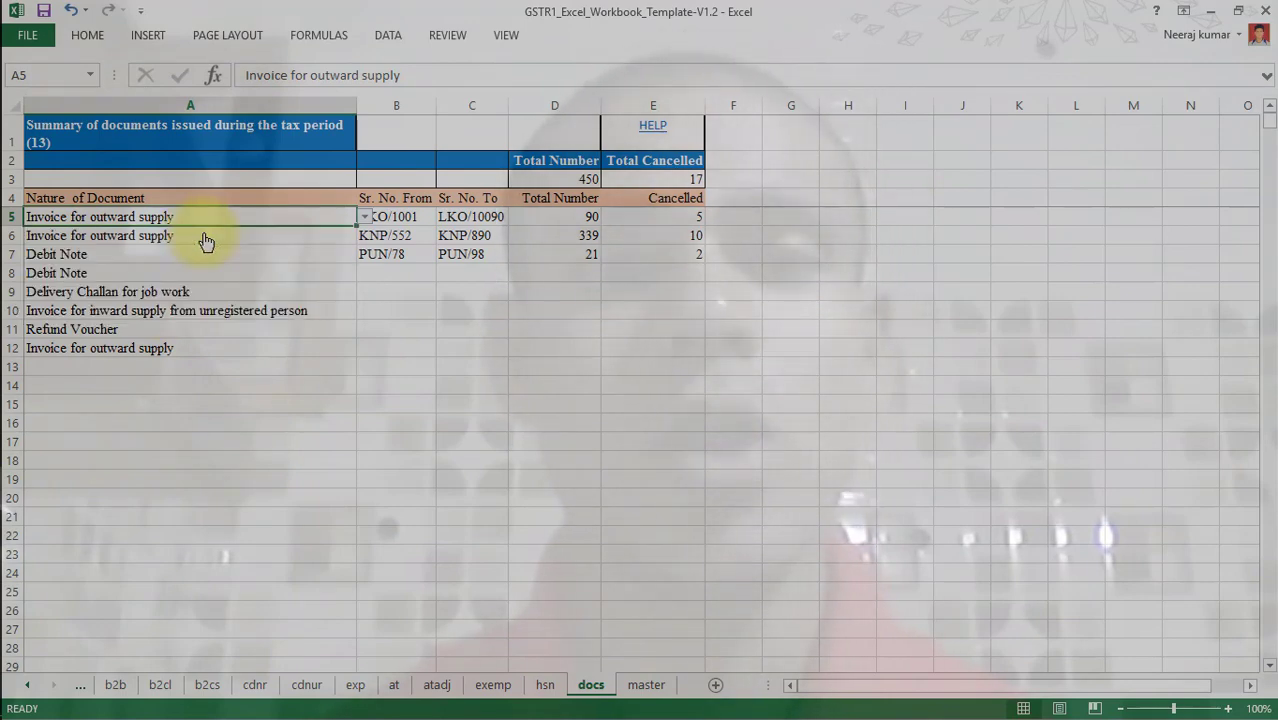
Go across row 5 of the docs sheet from Sr. No. From in B5 to Cancelled in E5.
{"action": "left_click", "coordinate": [400, 224]}
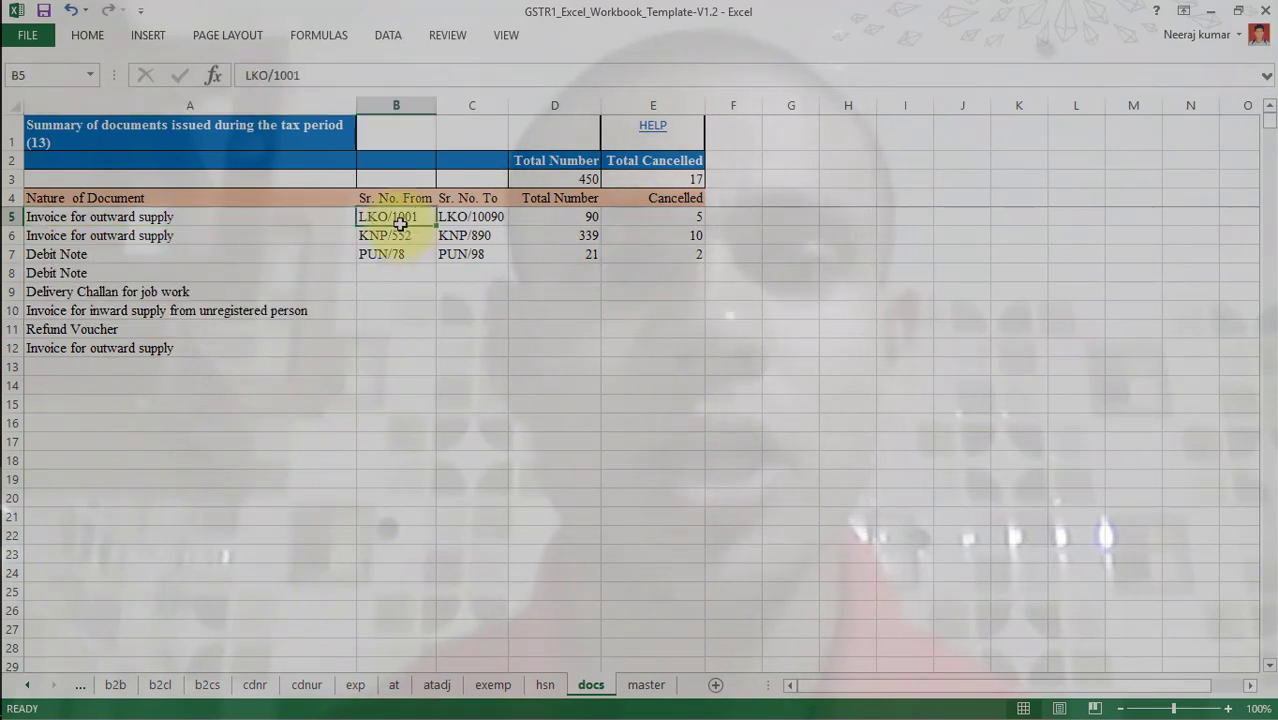
{"action": "left_click", "coordinate": [472, 221]}
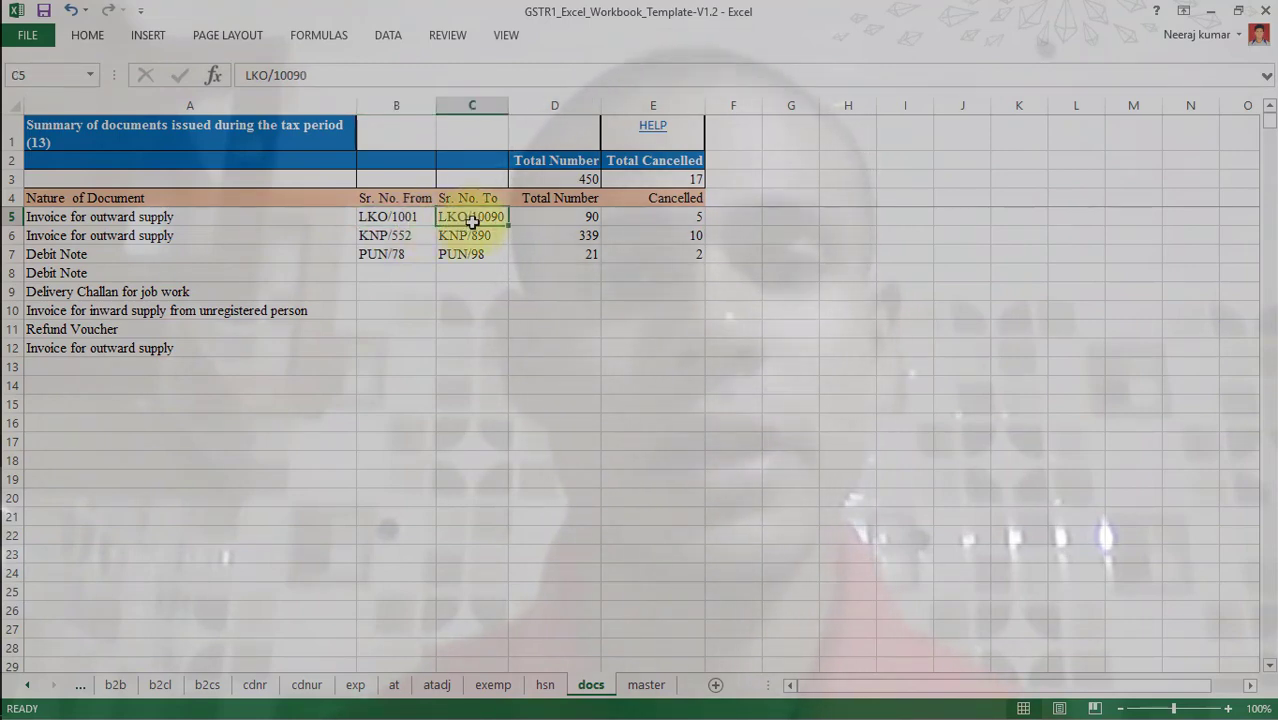
{"action": "left_click", "coordinate": [567, 217]}
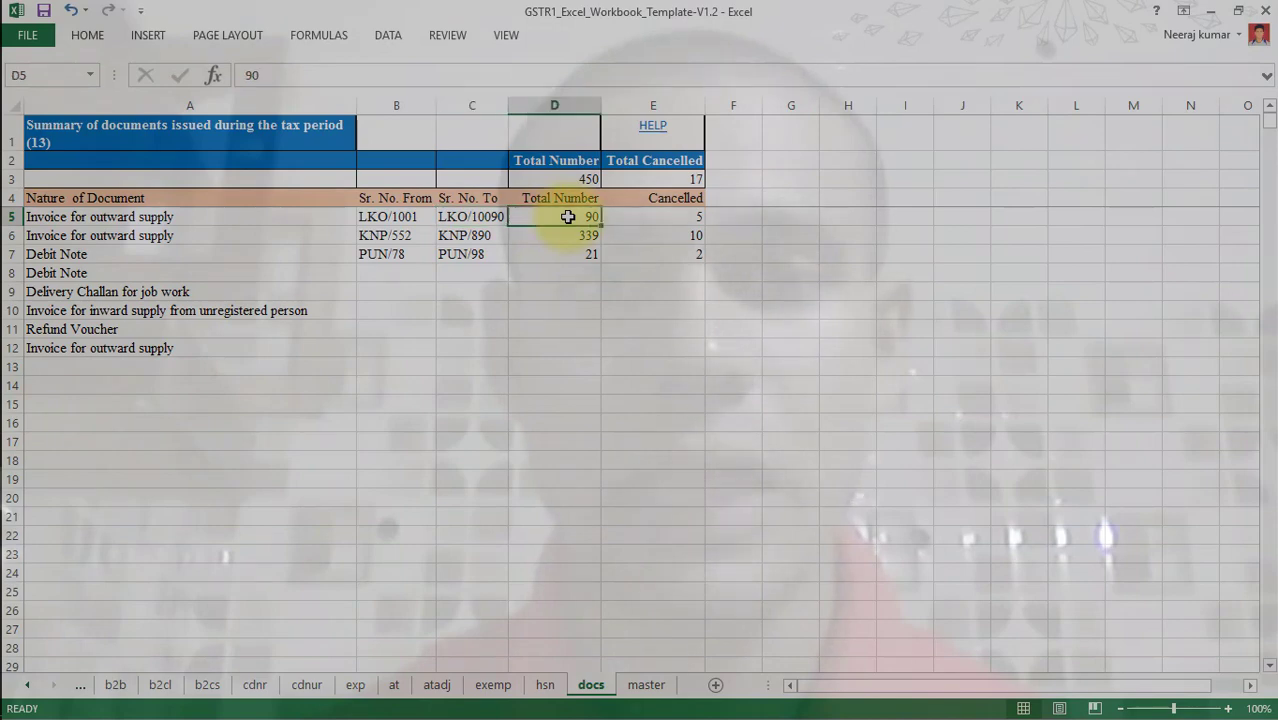
{"action": "left_click", "coordinate": [683, 220]}
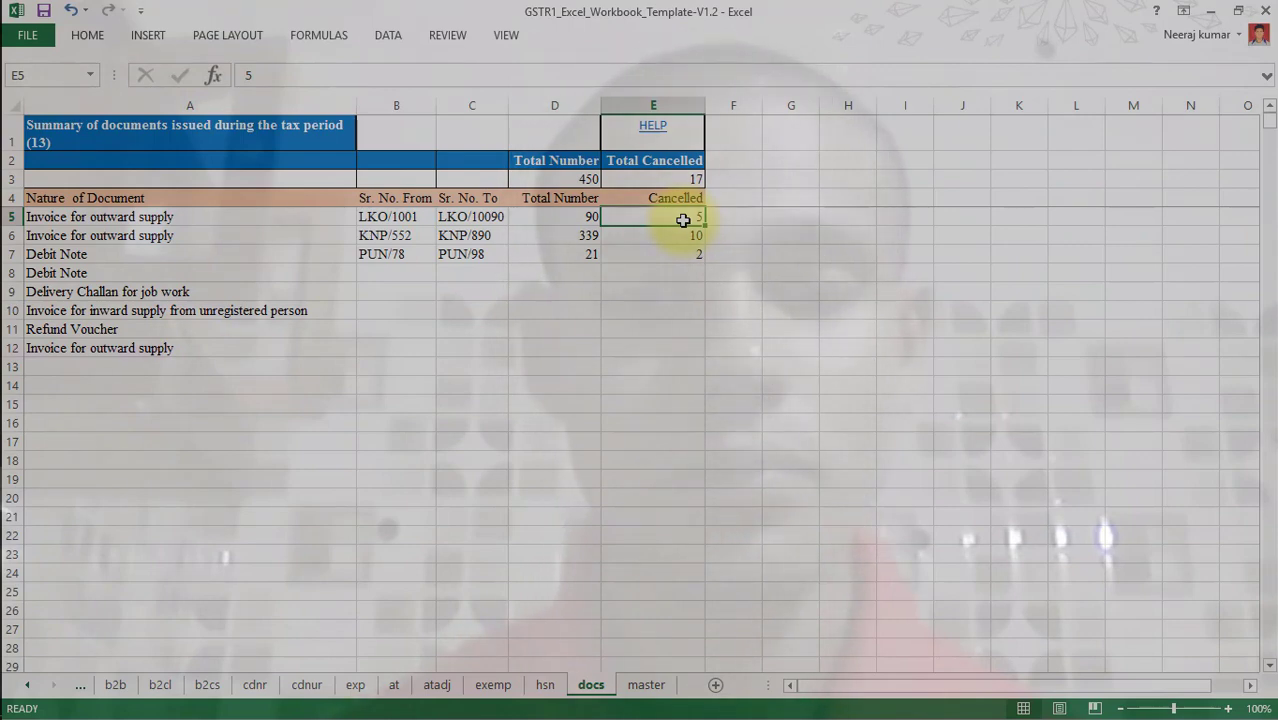
Review the master sheet's dropdown source columns, from UQC through Note Type and Nature of Document to UR Type.
{"action": "left_click", "coordinate": [646, 686]}
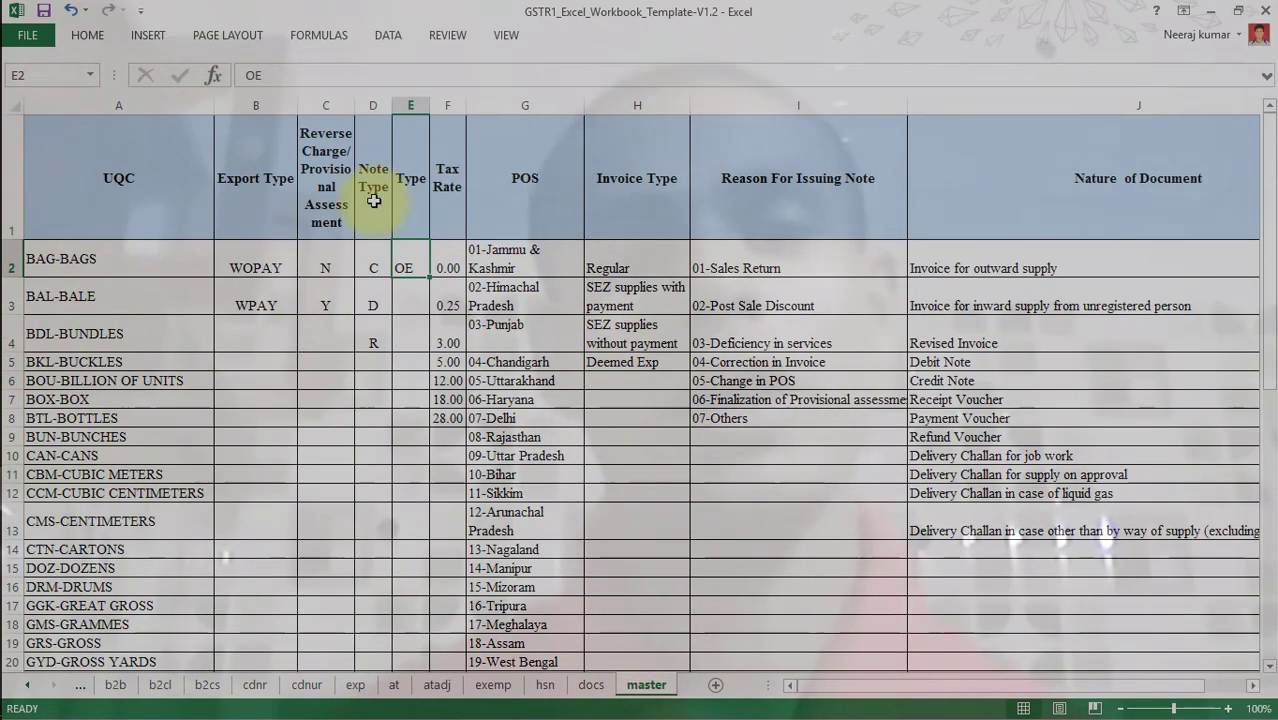
{"action": "left_click", "coordinate": [138, 194]}
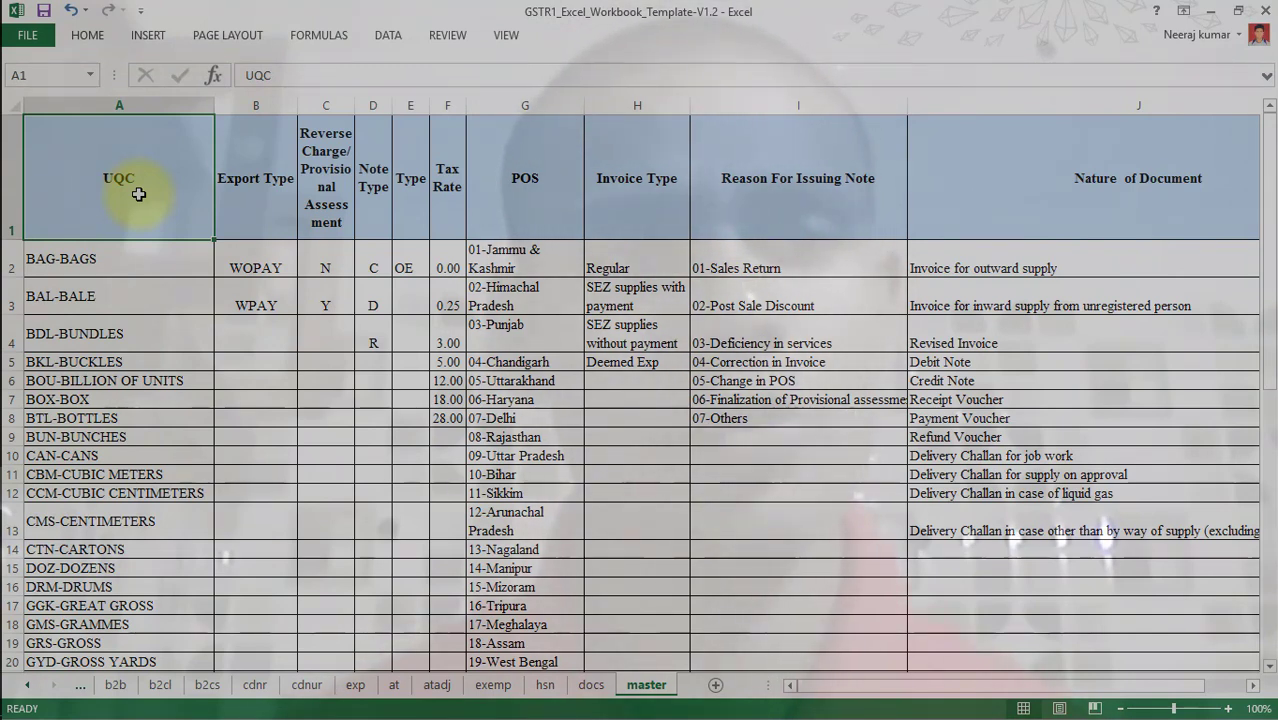
{"action": "left_click", "coordinate": [140, 317]}
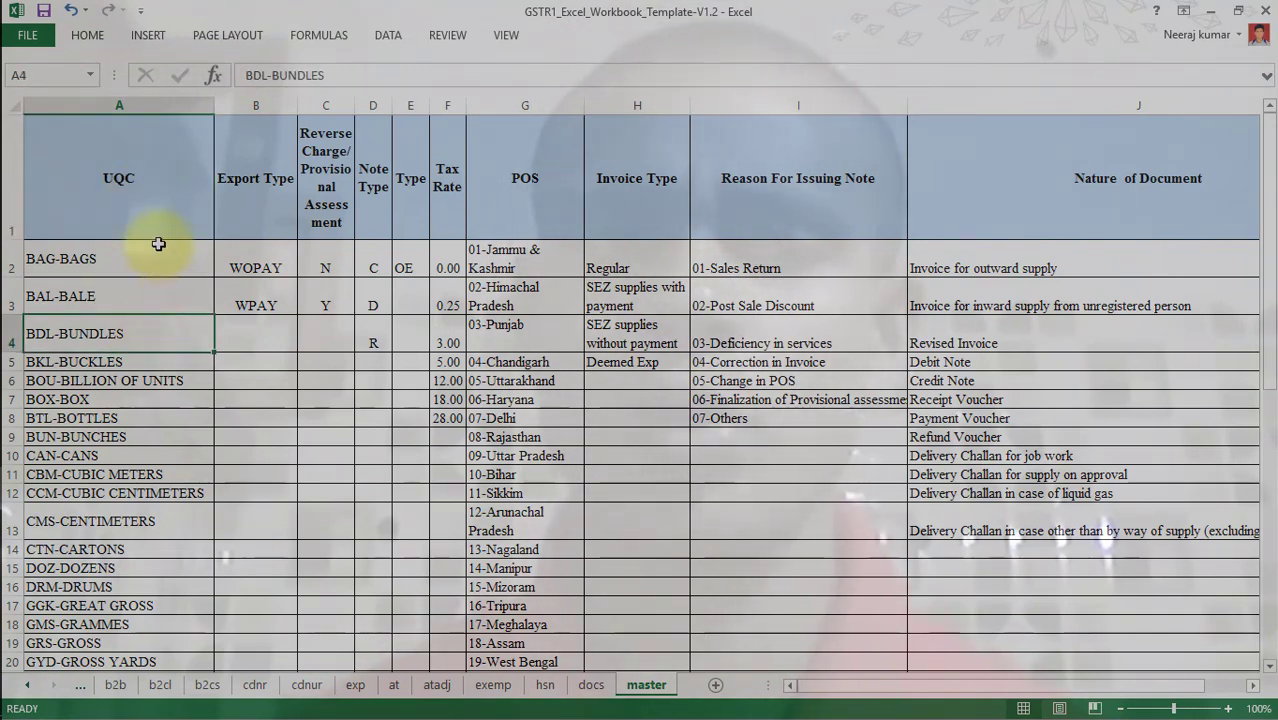
{"action": "left_click", "coordinate": [327, 205]}
{"action": "left_click", "coordinate": [378, 206]}
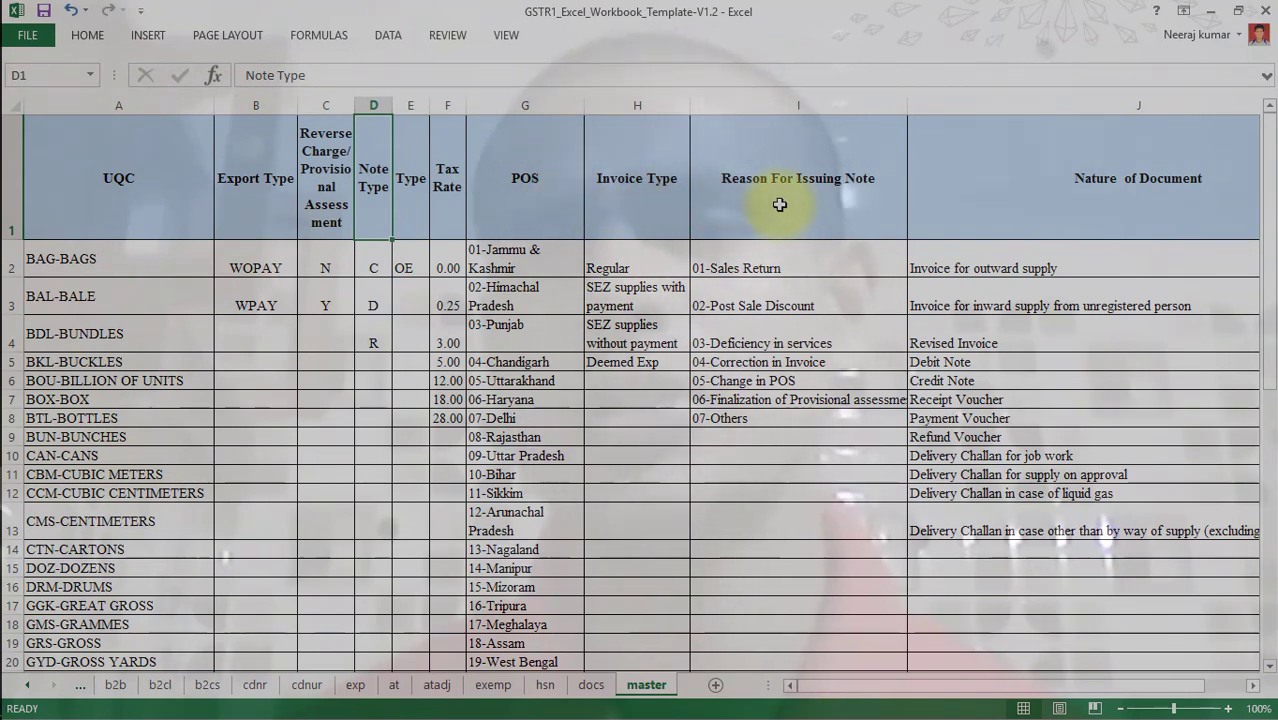
{"action": "left_click", "coordinate": [1070, 197]}
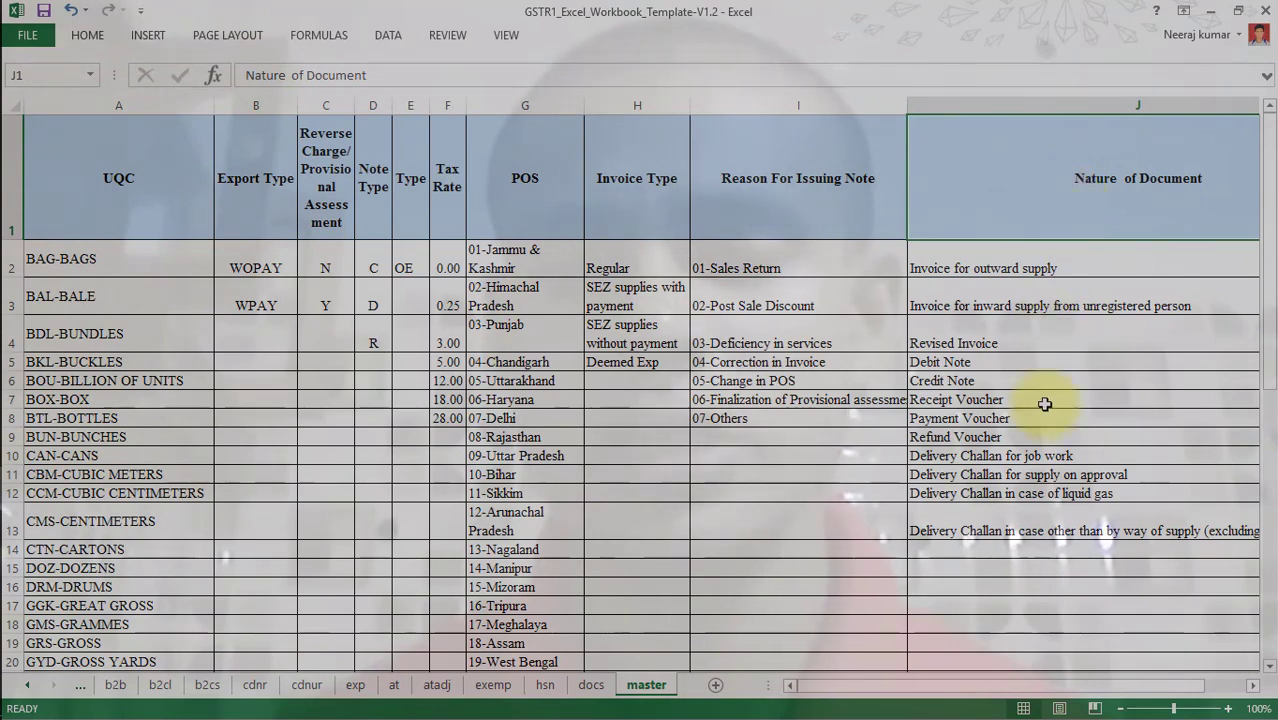
{"action": "left_click_drag", "start_coordinate": [910, 683], "coordinate": [966, 696]}
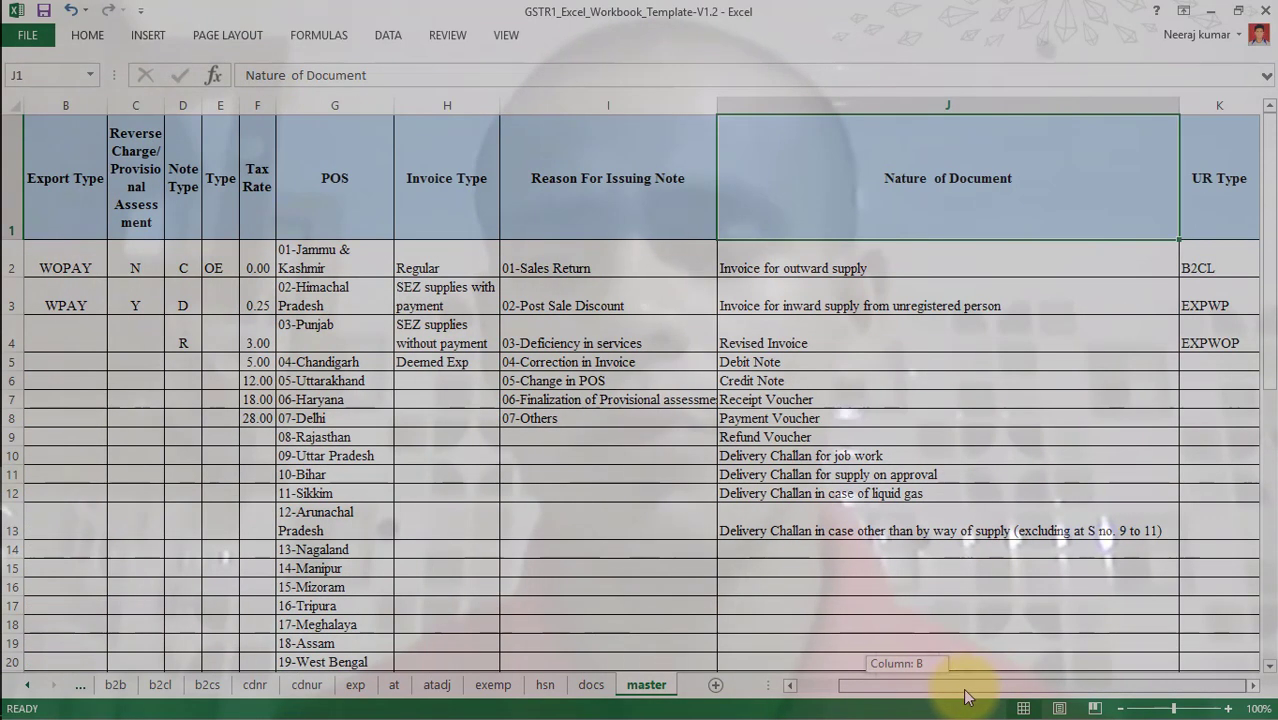
{"action": "left_click", "coordinate": [1206, 270]}
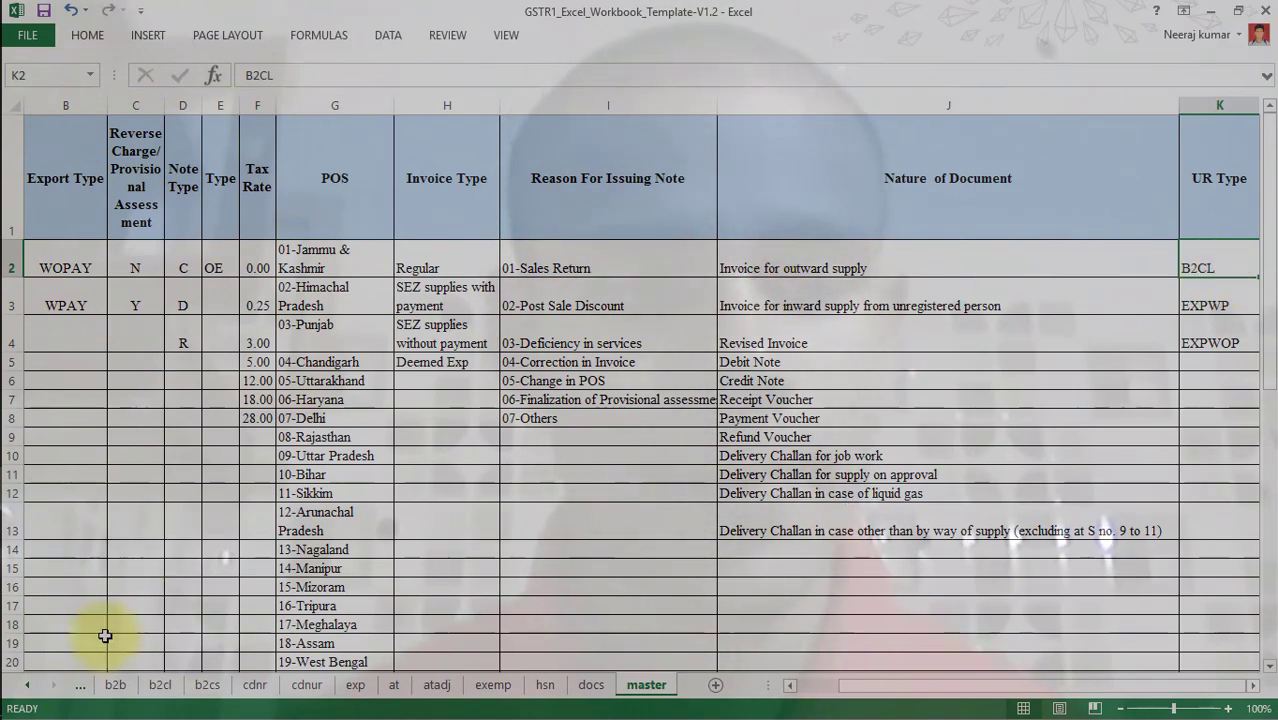
Return to the Help Instruction sheet and look over the Common mistakes and Special Instructions sections.
{"action": "left_click", "coordinate": [84, 686]}
{"action": "left_click", "coordinate": [130, 686]}
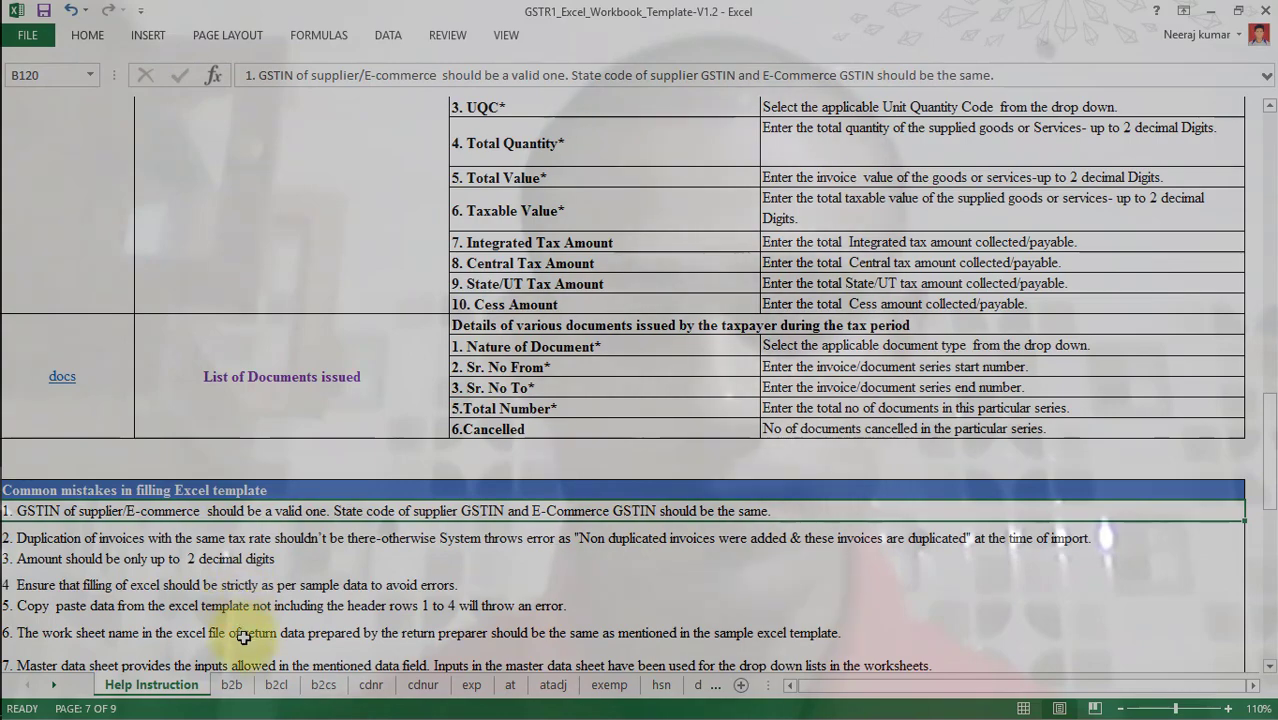
{"action": "key", "text": "Down"}
{"action": "key", "text": "Down"}
{"action": "key", "text": "Down"}
{"action": "key", "text": "Down"}
{"action": "key", "text": "Down"}
{"action": "key", "text": "Down"}
{"action": "key", "text": "Down"}
{"action": "key", "text": "Down"}
{"action": "key", "text": "Down"}
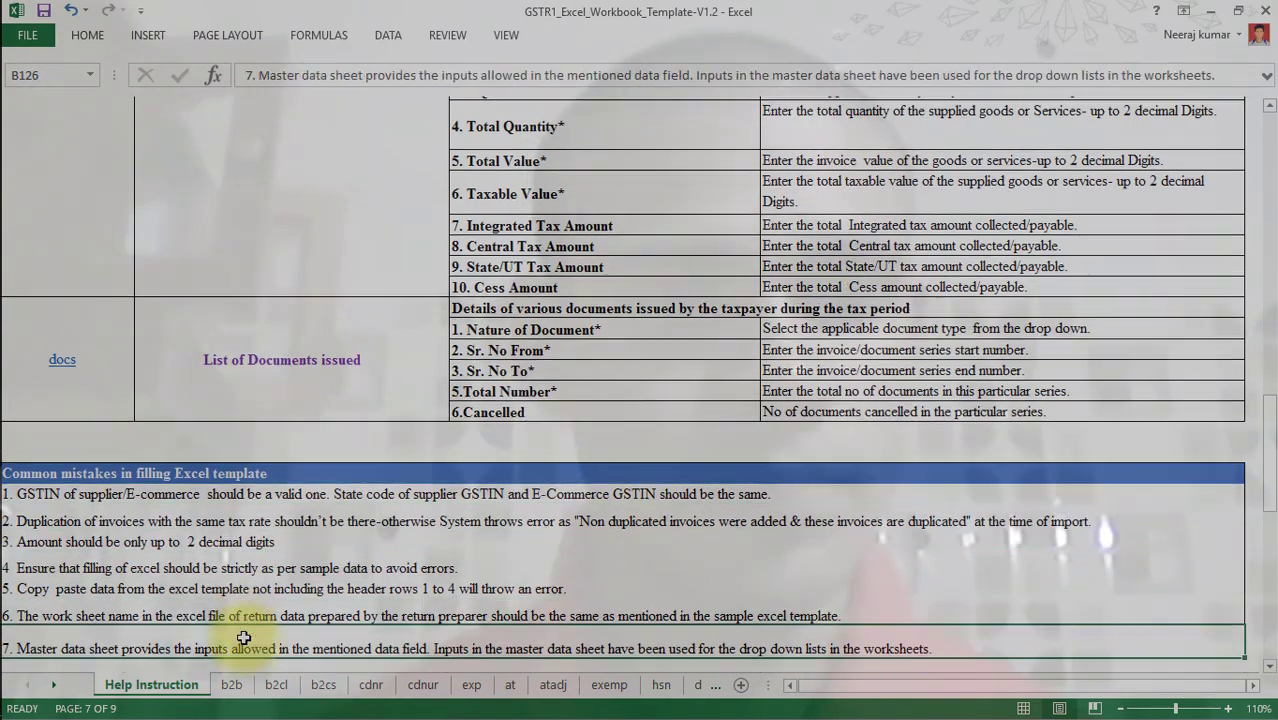
{"action": "key", "text": "Down"}
{"action": "key", "text": "Down"}
{"action": "key", "text": "Down"}
{"action": "key", "text": "Down"}
{"action": "key", "text": "Down"}
{"action": "key", "text": "Down"}
{"action": "key", "text": "Down"}
{"action": "key", "text": "Down"}
{"action": "key", "text": "Down"}
{"action": "key", "text": "Up"}
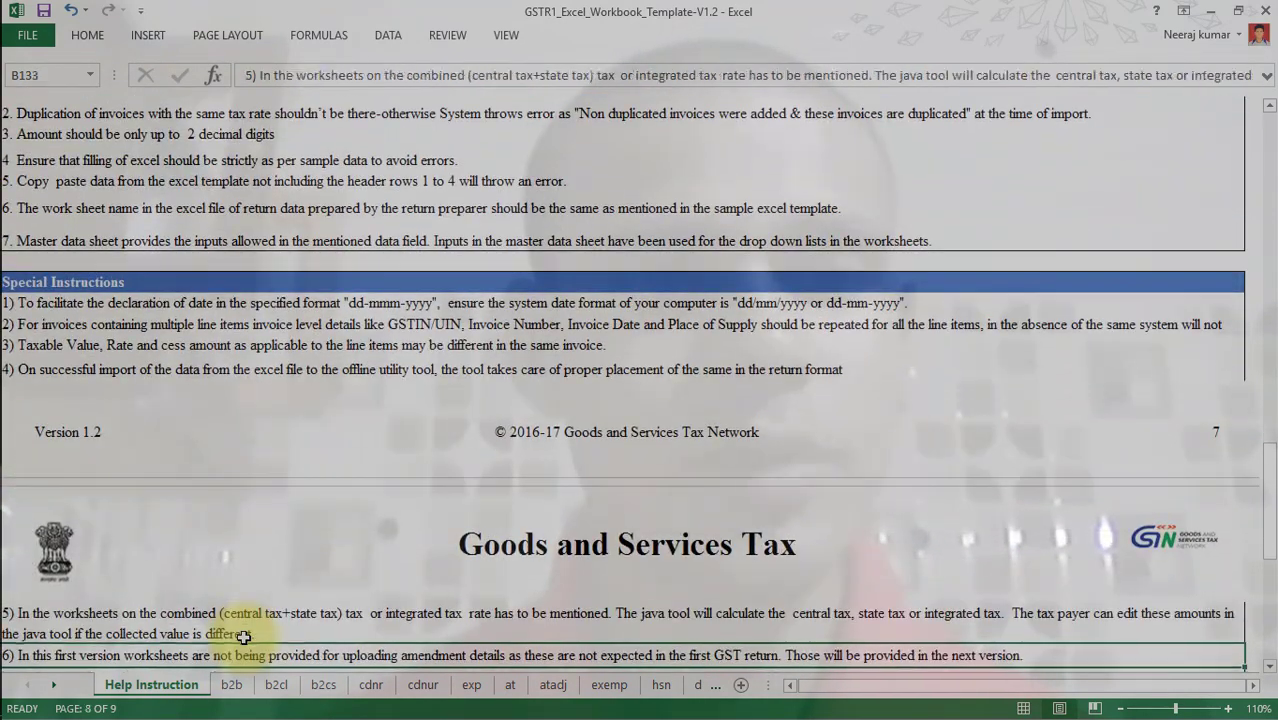
{"action": "key", "text": "Up"}
{"action": "key", "text": "Up"}
{"action": "key", "text": "Up"}
{"action": "key", "text": "Up"}
{"action": "key", "text": "Up"}
{"action": "key", "text": "Up"}
{"action": "key", "text": "Up"}
{"action": "key", "text": "Up"}
{"action": "key", "text": "Up"}
{"action": "key", "text": "Up"}
{"action": "key", "text": "Up"}
{"action": "key", "text": "Up"}
{"action": "key", "text": "Up"}
{"action": "key", "text": "Up"}
{"action": "key", "text": "Up"}
{"action": "key", "text": "Up"}
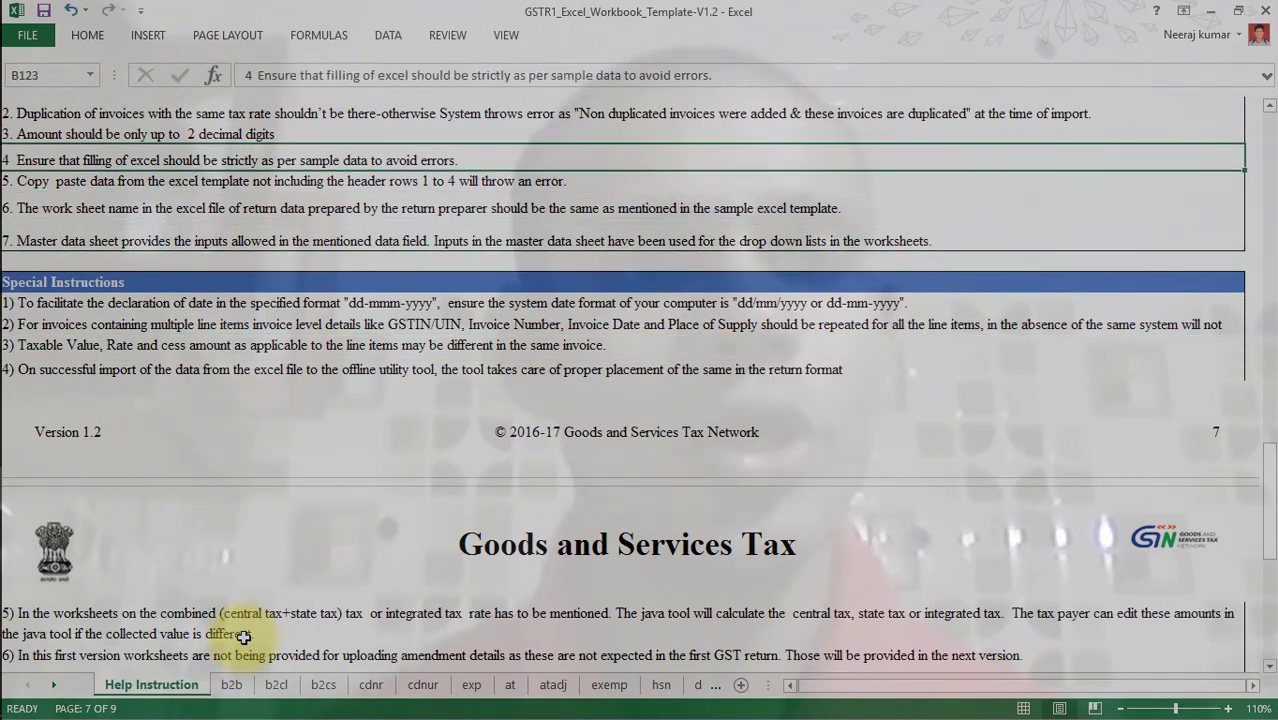
{"action": "key", "text": "Up"}
{"action": "key", "text": "Up"}
{"action": "key", "text": "Up"}
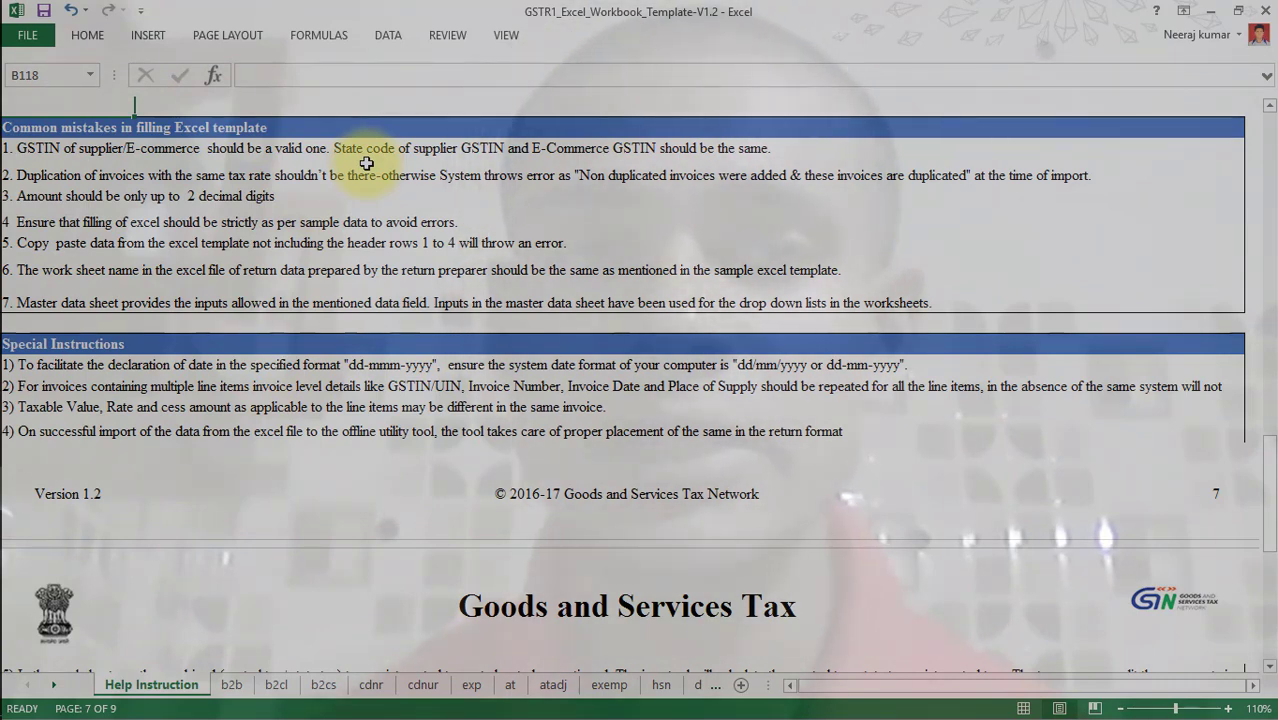
Read items 1 to 6 of the Common mistakes in filling Excel template section.
{"action": "left_click", "coordinate": [520, 152]}
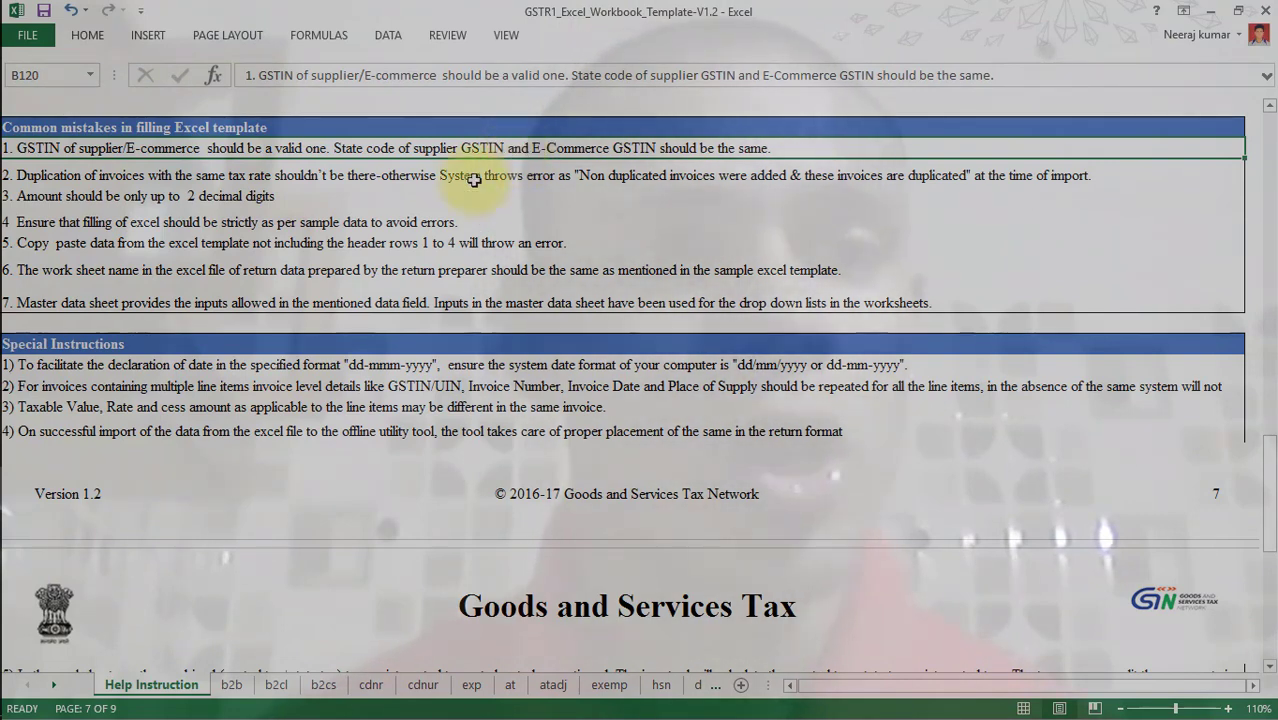
{"action": "left_click", "coordinate": [273, 197]}
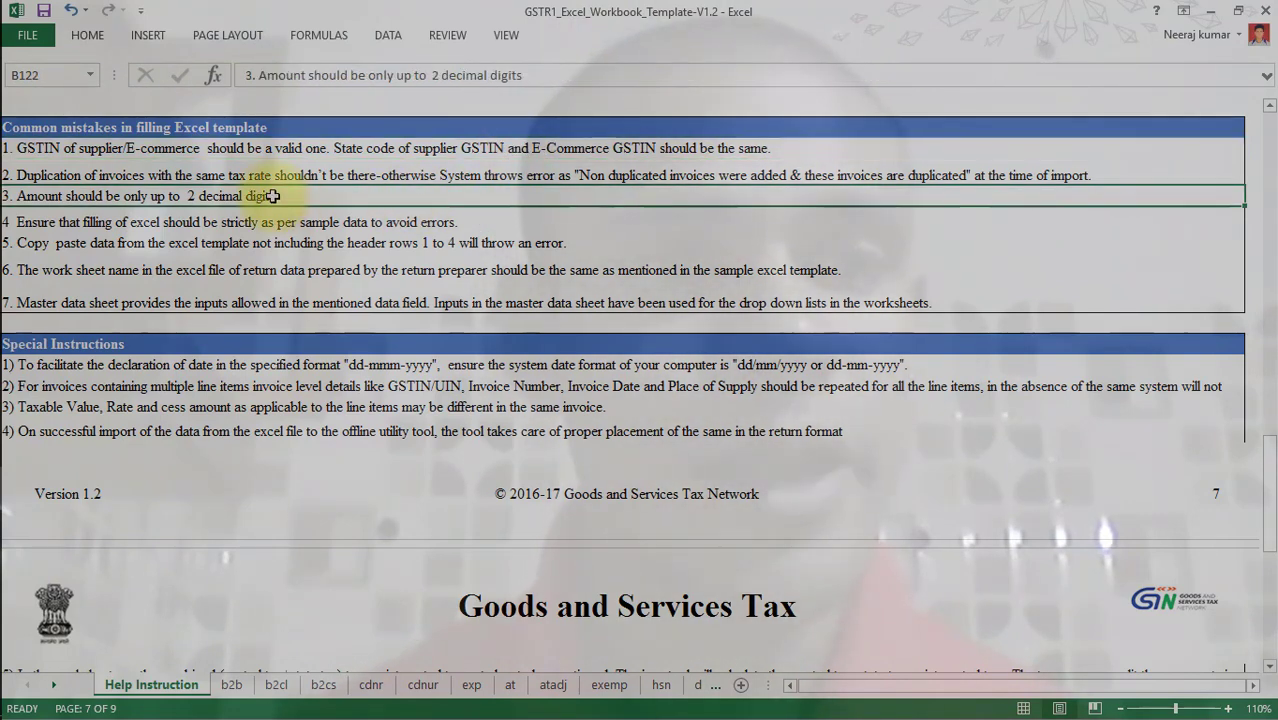
{"action": "left_click", "coordinate": [331, 175]}
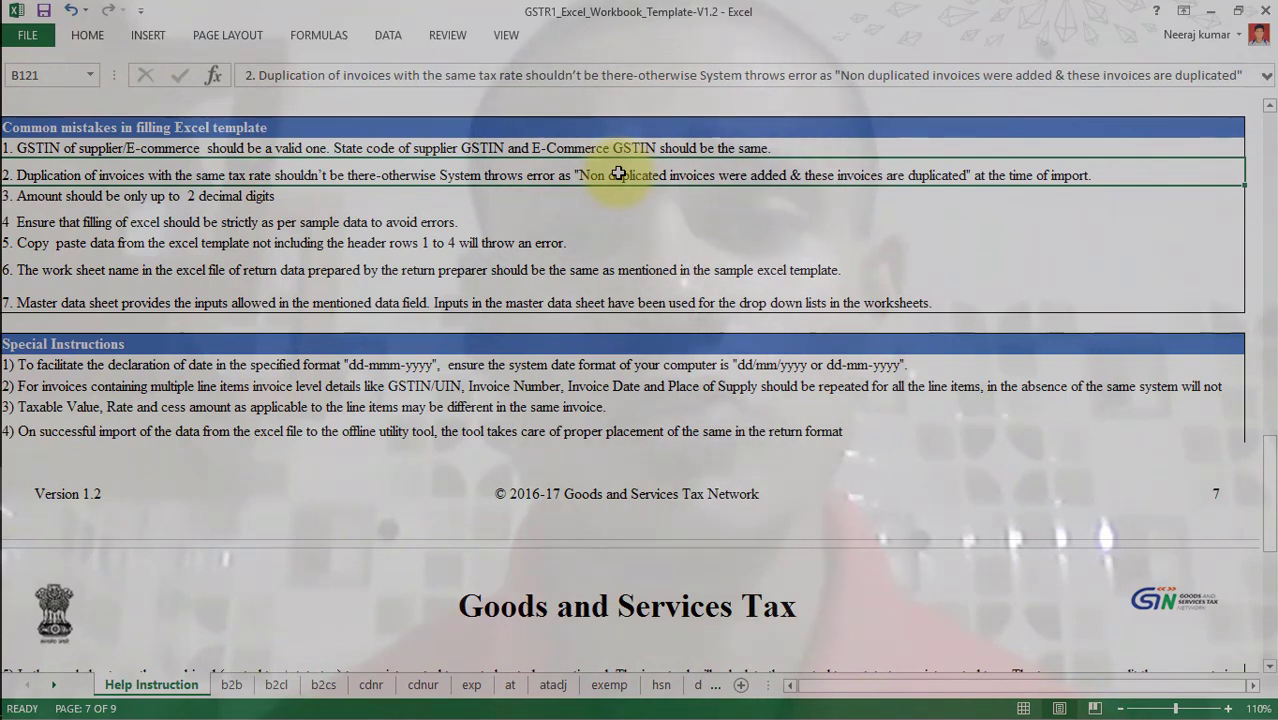
{"action": "left_click", "coordinate": [470, 192]}
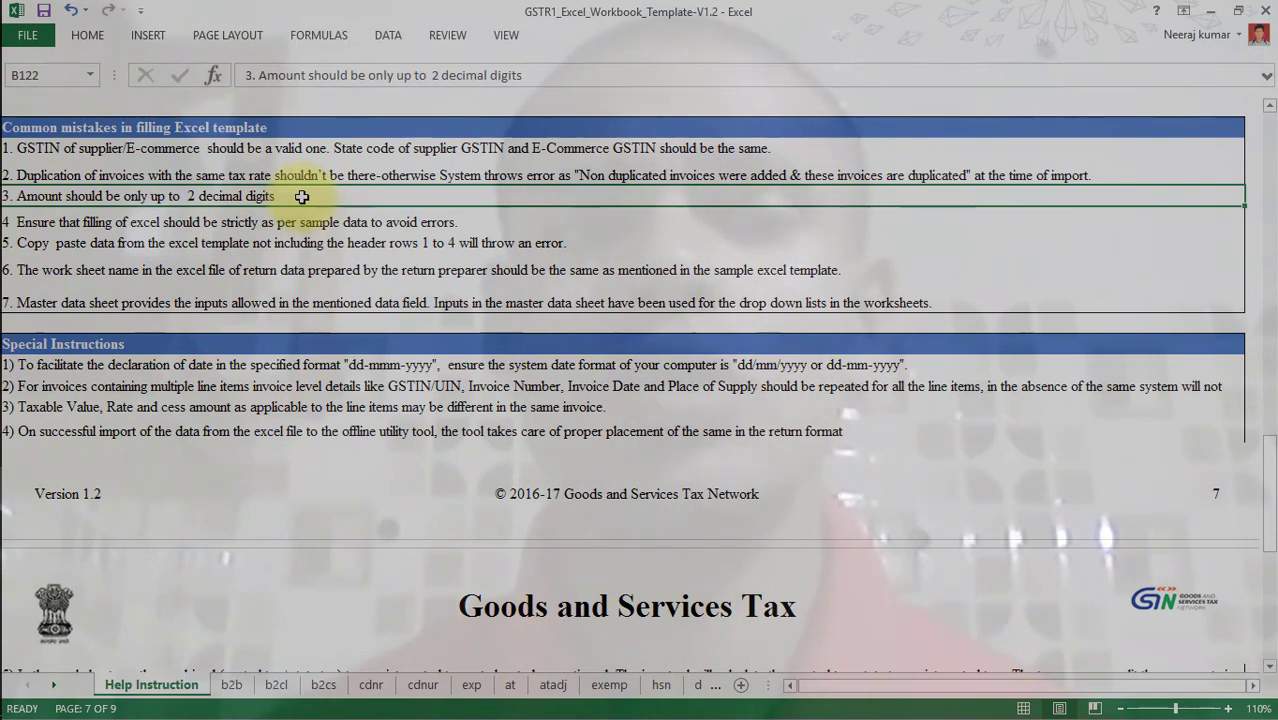
{"action": "left_click", "coordinate": [338, 224]}
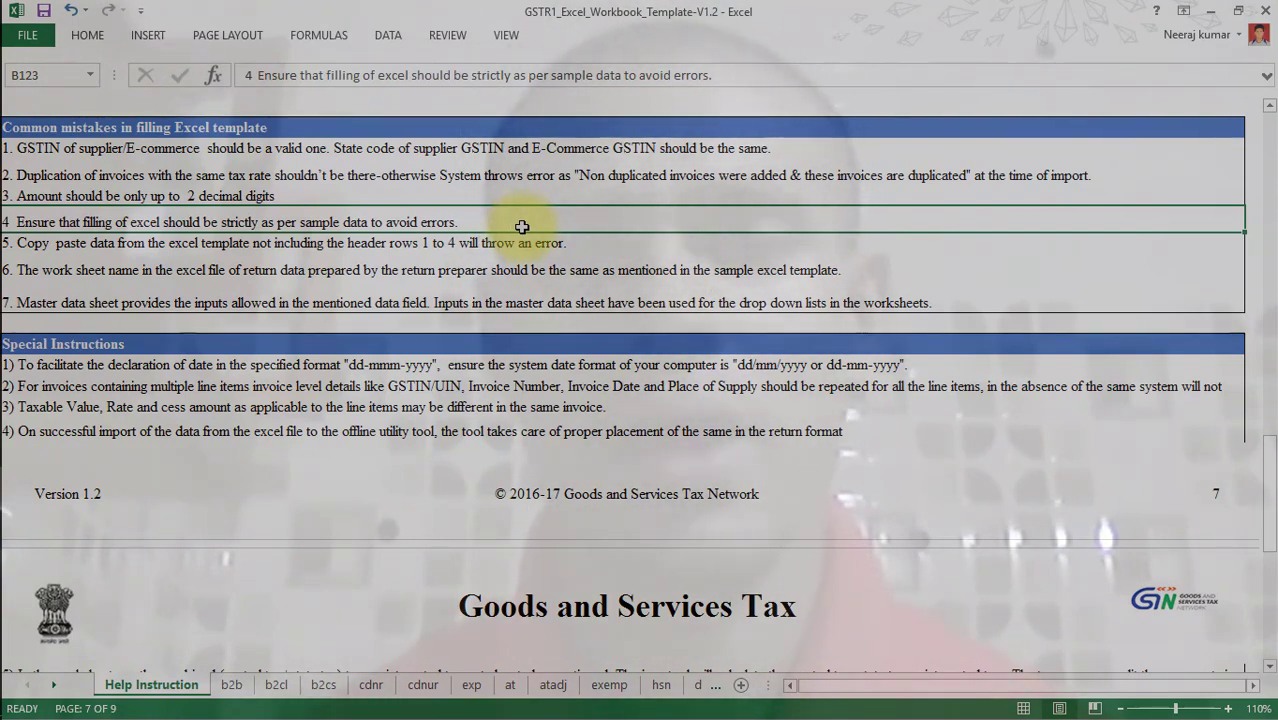
{"action": "left_click", "coordinate": [394, 244]}
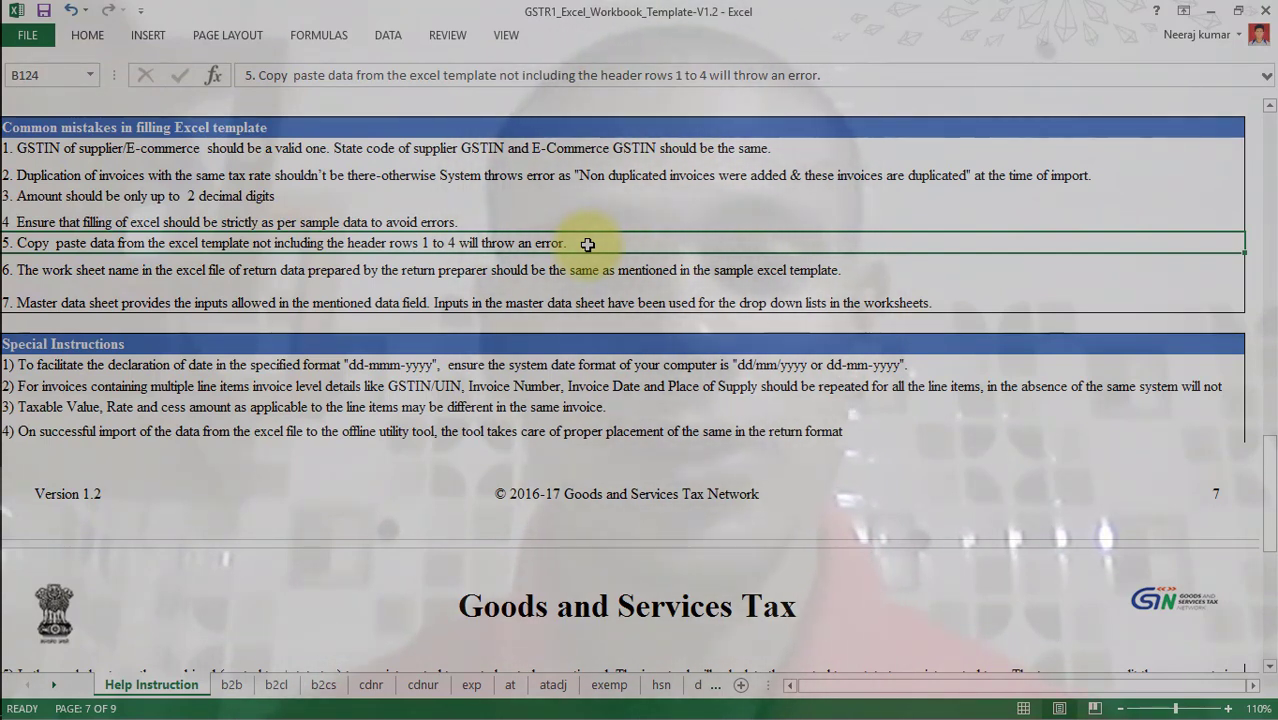
{"action": "left_click", "coordinate": [388, 272]}
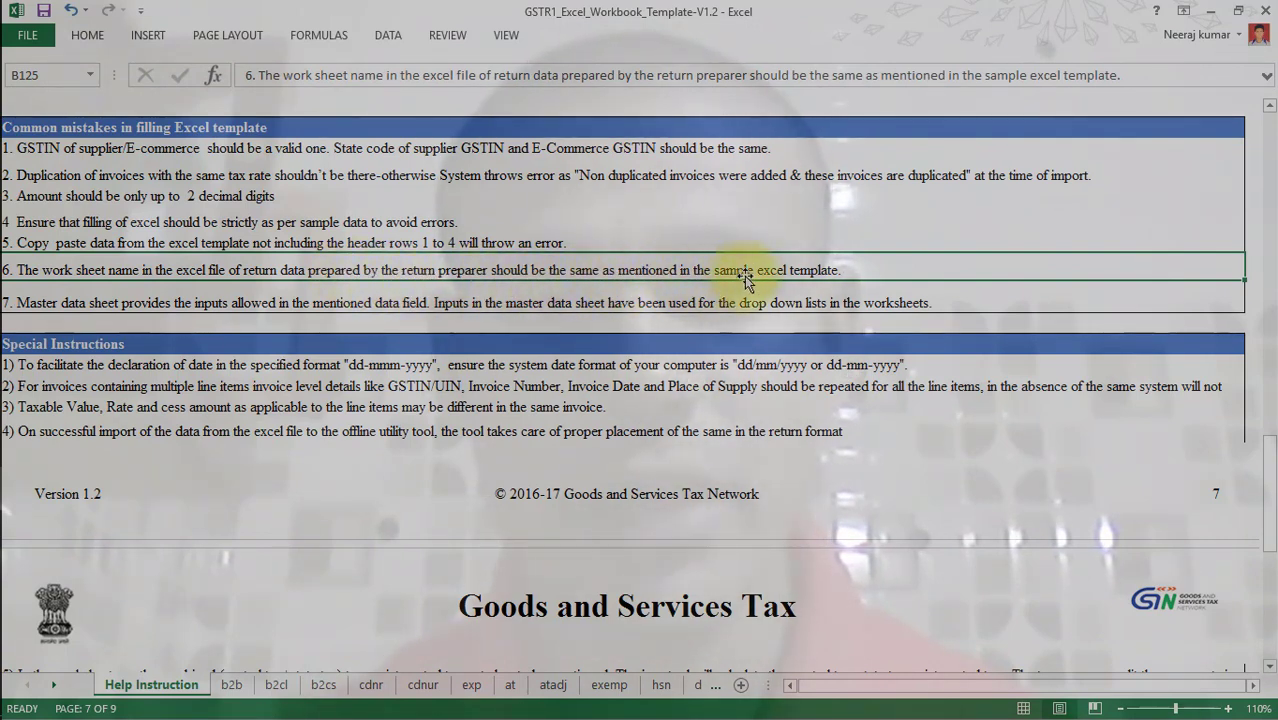
Go through the worksheets from b2b to atadj to review their sheet names.
{"action": "left_click", "coordinate": [232, 686]}
{"action": "left_click", "coordinate": [276, 686]}
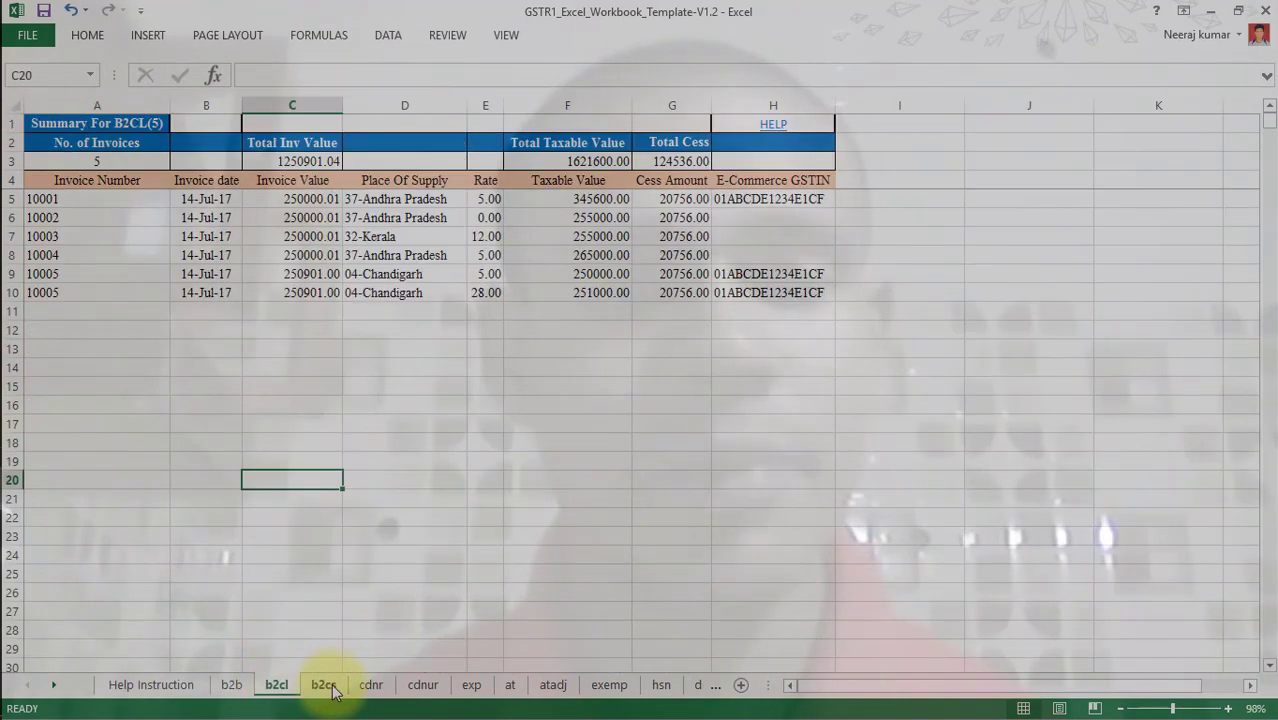
{"action": "left_click", "coordinate": [323, 686]}
{"action": "left_click", "coordinate": [378, 688]}
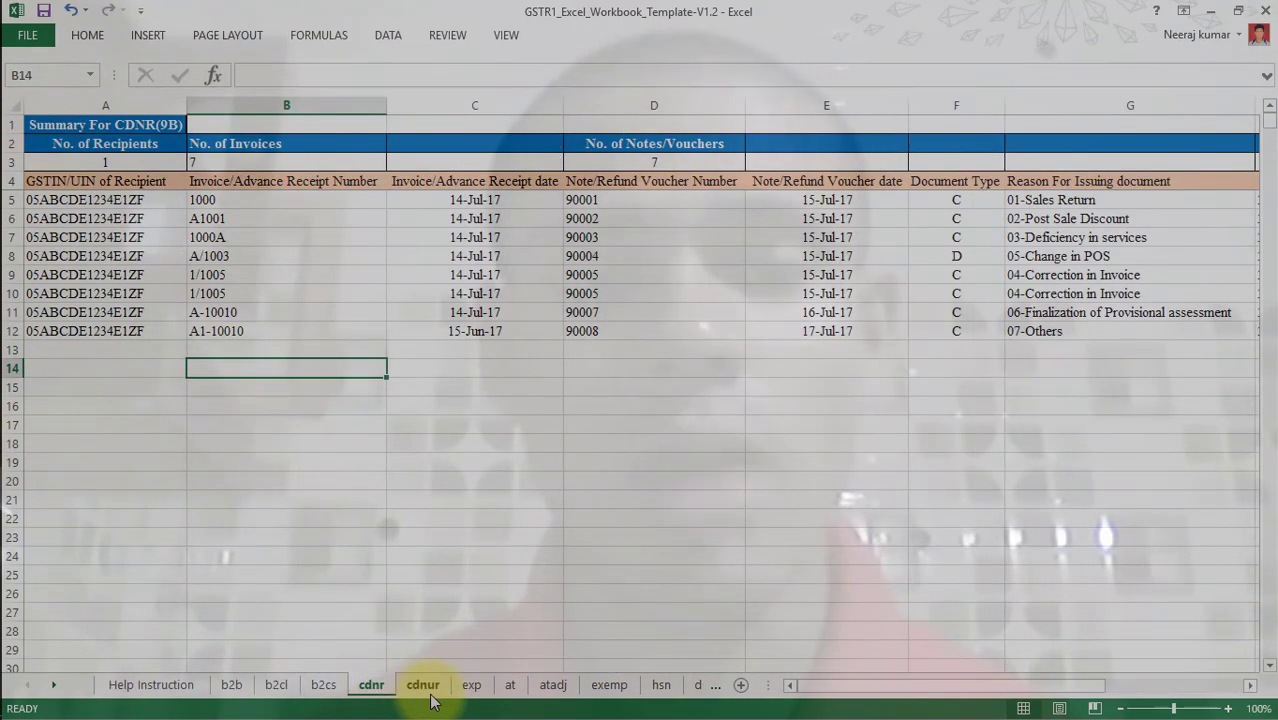
{"action": "left_click", "coordinate": [428, 688]}
{"action": "left_click", "coordinate": [466, 698]}
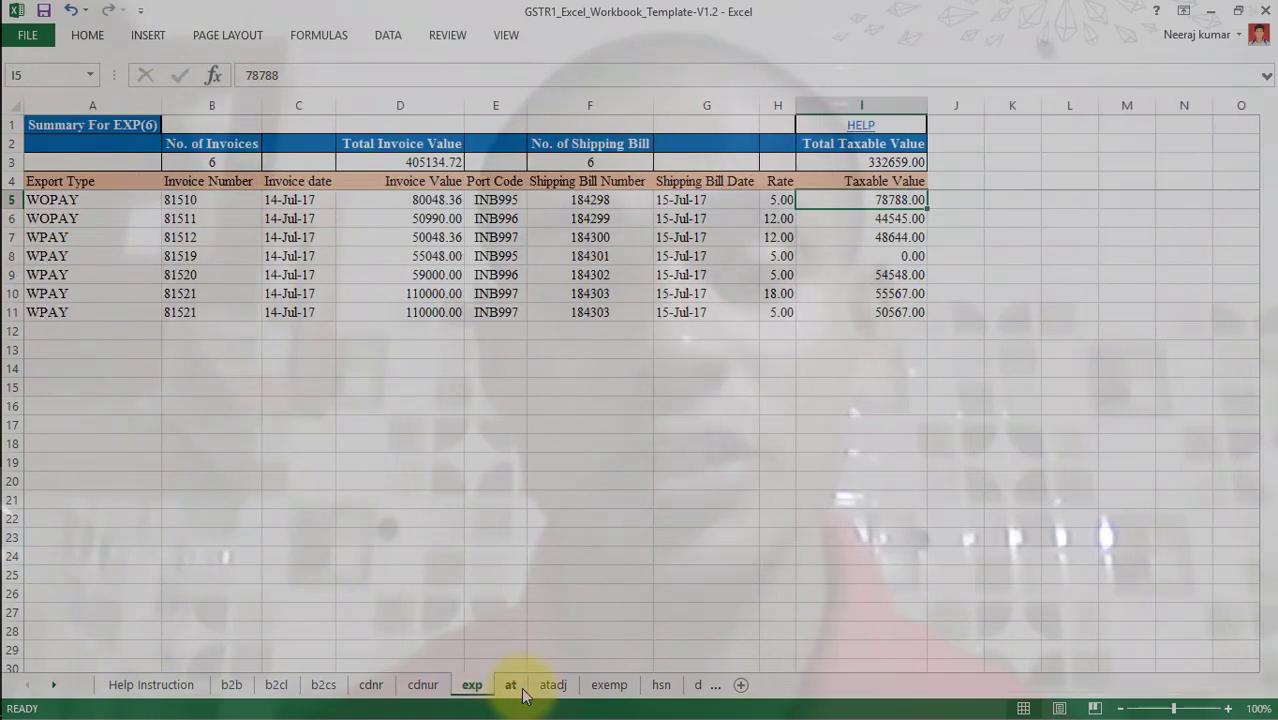
{"action": "left_click", "coordinate": [508, 688]}
{"action": "left_click", "coordinate": [568, 690]}
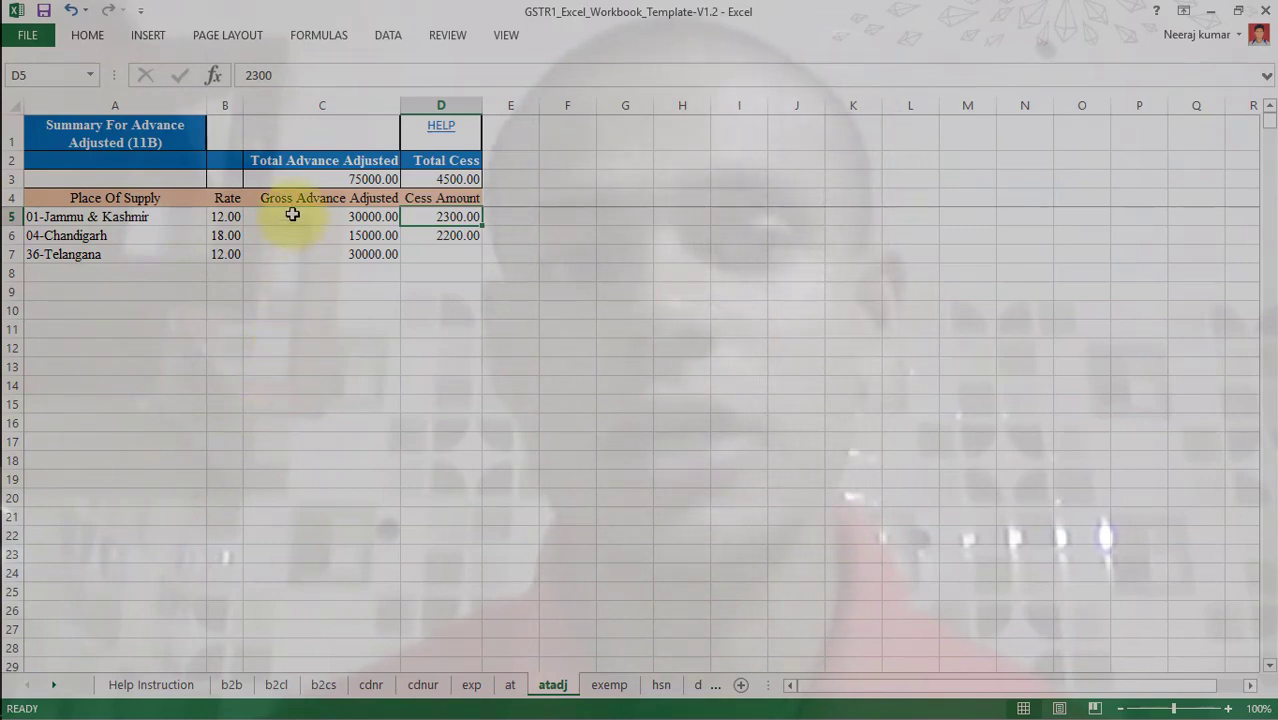
Highlight the Gross Advance Adjusted and Cess Amount sample data in C5:D7 of the atadj sheet, checking Place Of Supply in A5.
{"action": "left_click_drag", "start_coordinate": [292, 215], "coordinate": [458, 251]}
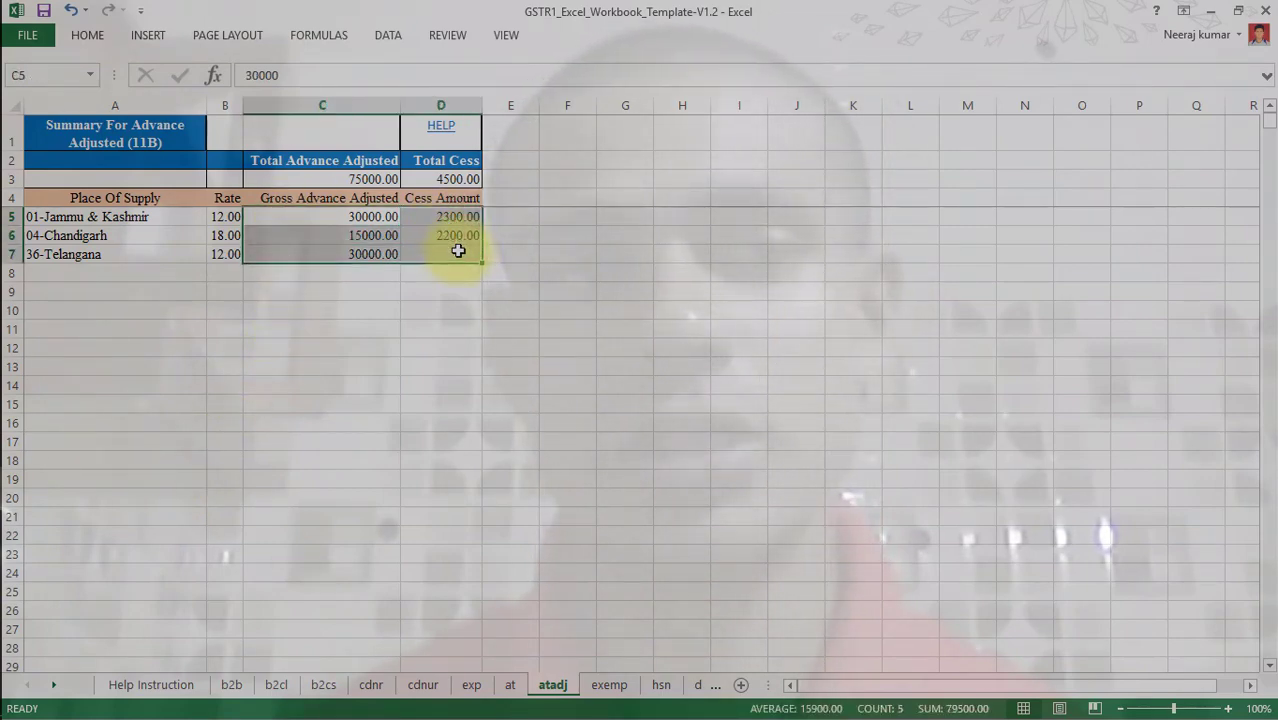
{"action": "left_click", "coordinate": [159, 217]}
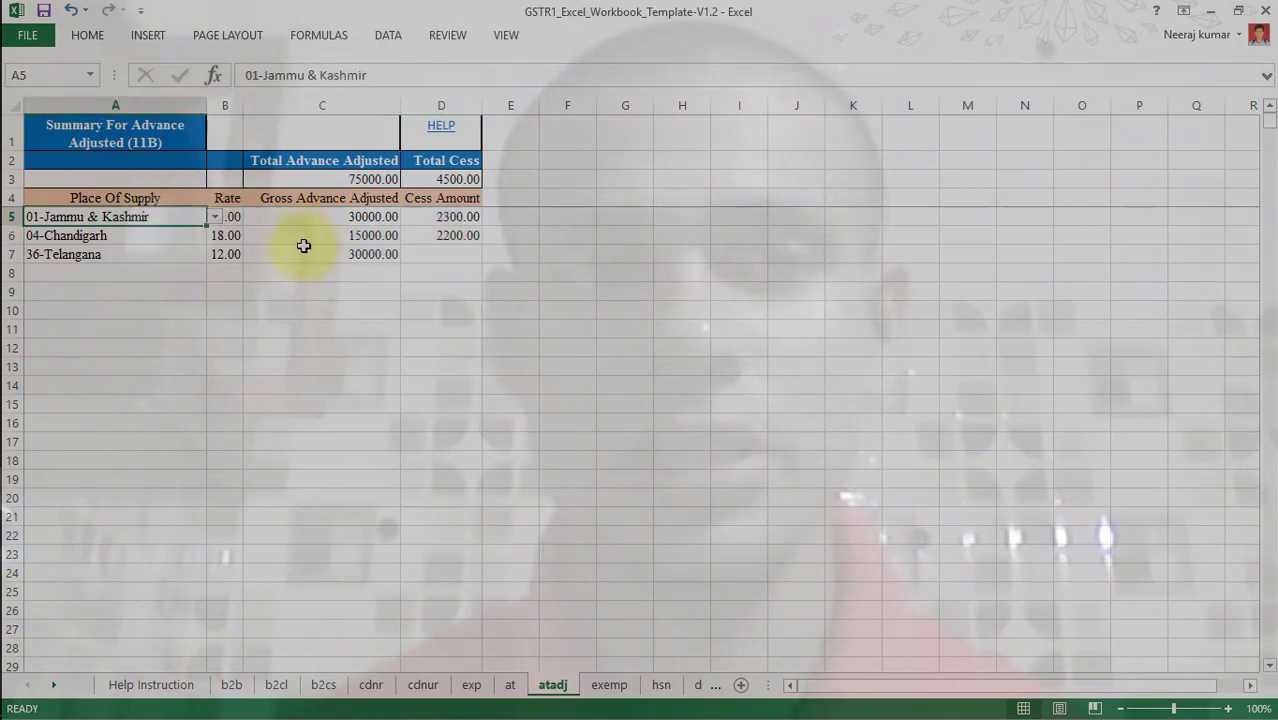
{"action": "left_click_drag", "start_coordinate": [322, 222], "coordinate": [428, 251]}
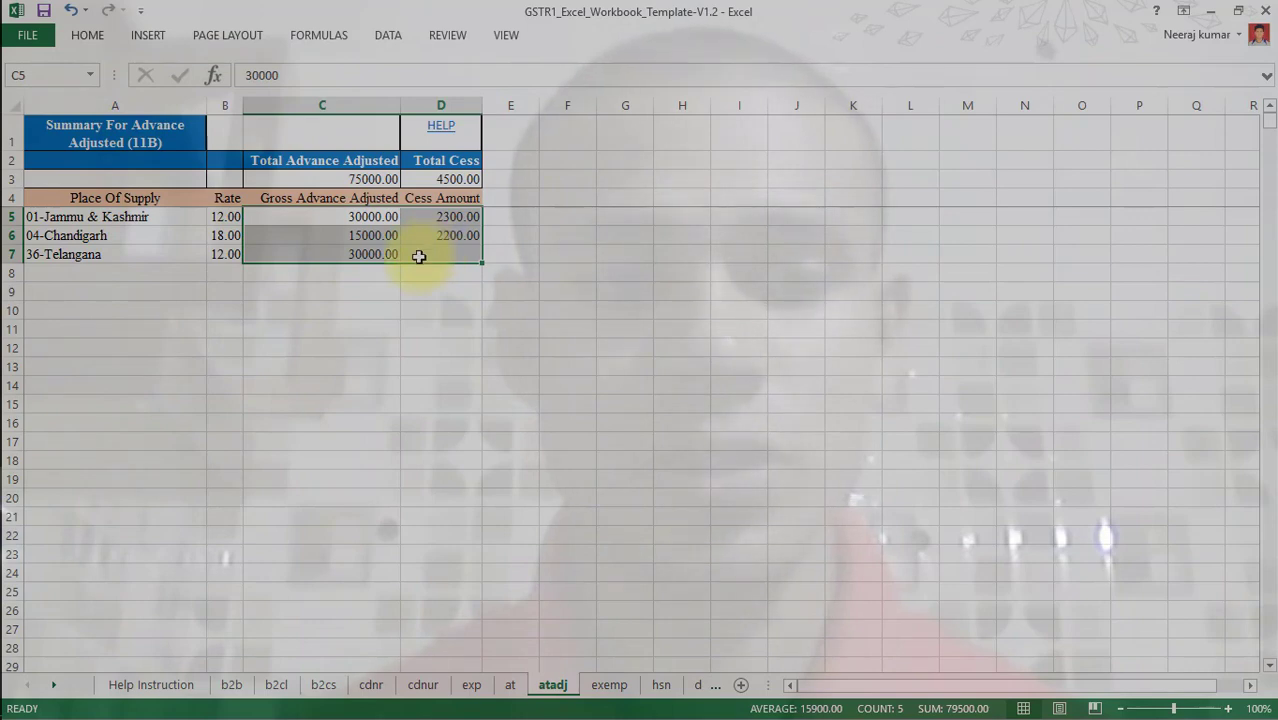
Return to the Help Instruction sheet, read common mistake 7 about the master data sheet, and highlight Special Instructions 1 to 4.
{"action": "left_click", "coordinate": [161, 689]}
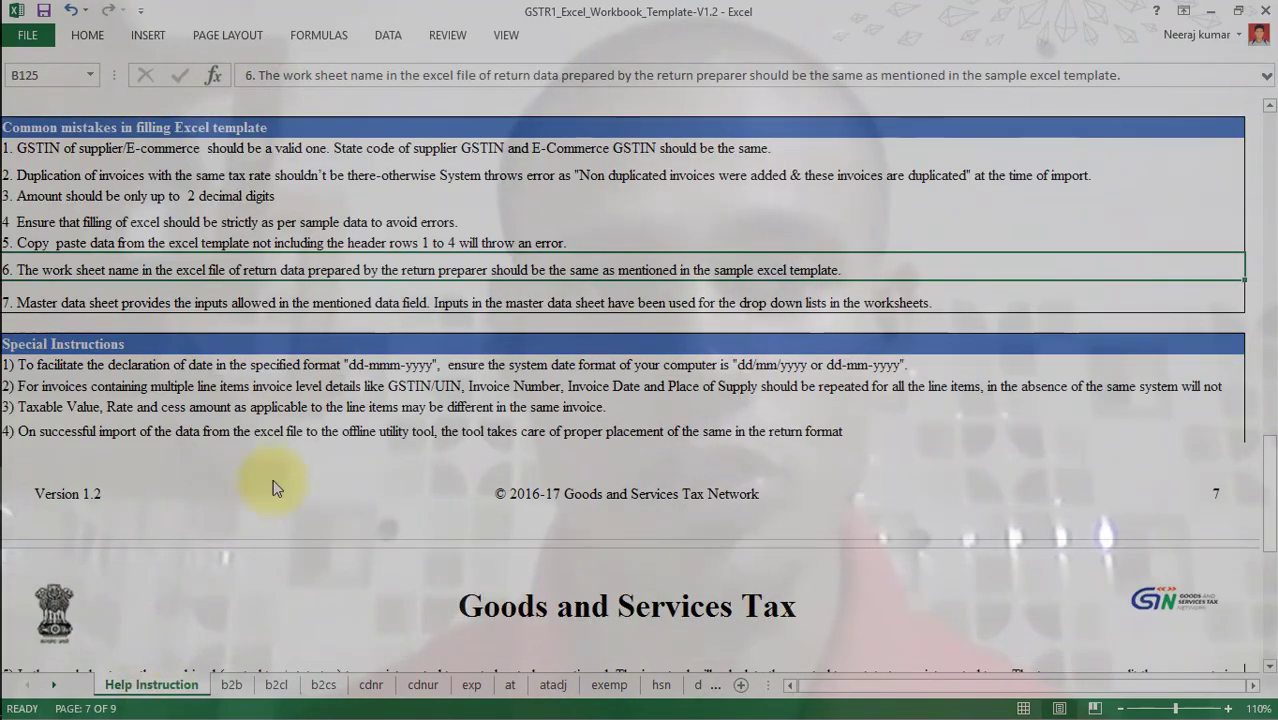
{"action": "left_click", "coordinate": [148, 310]}
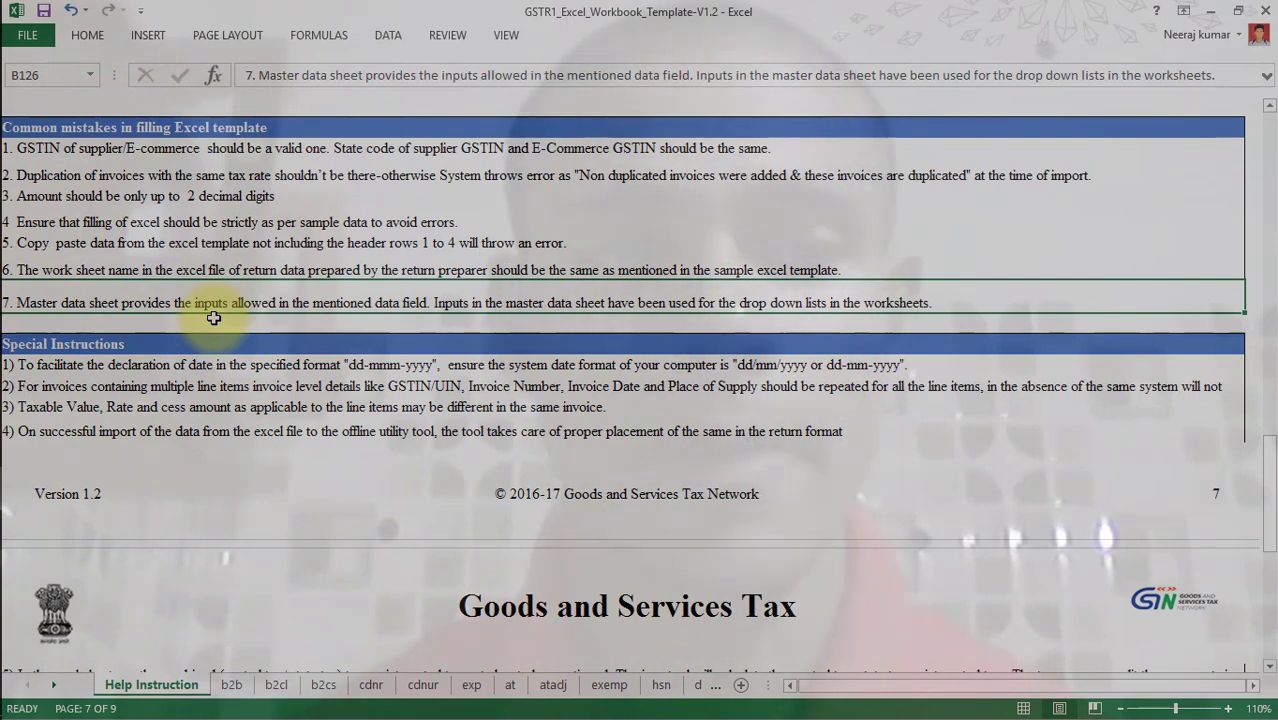
{"action": "left_click_drag", "start_coordinate": [273, 364], "coordinate": [562, 457]}
{"action": "left_click_drag", "start_coordinate": [478, 364], "coordinate": [513, 430]}
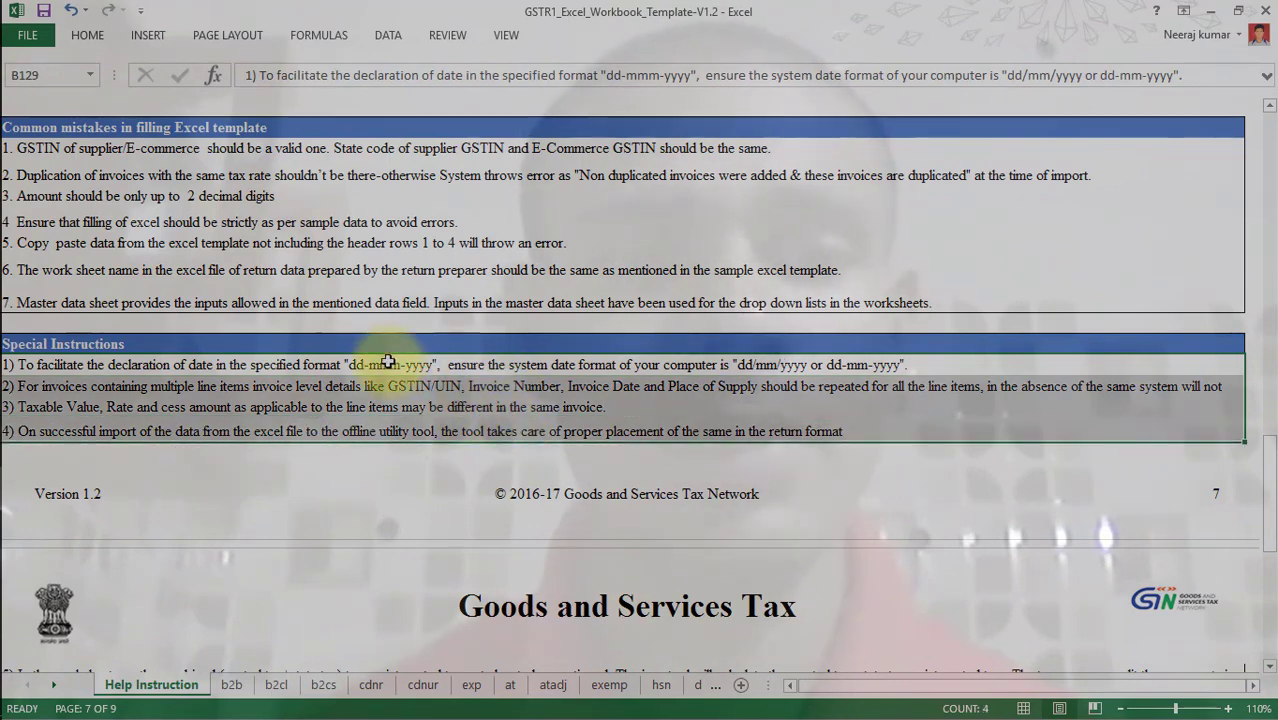